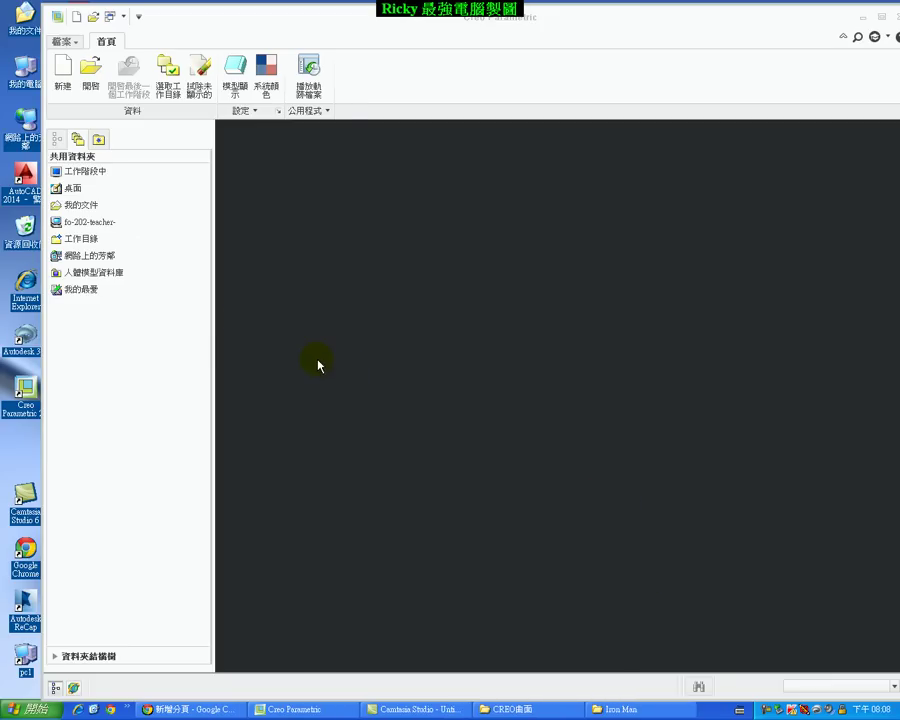
Choose the Iron Man folder as the new working directory.
{"action": "left_click", "coordinate": [170, 90]}
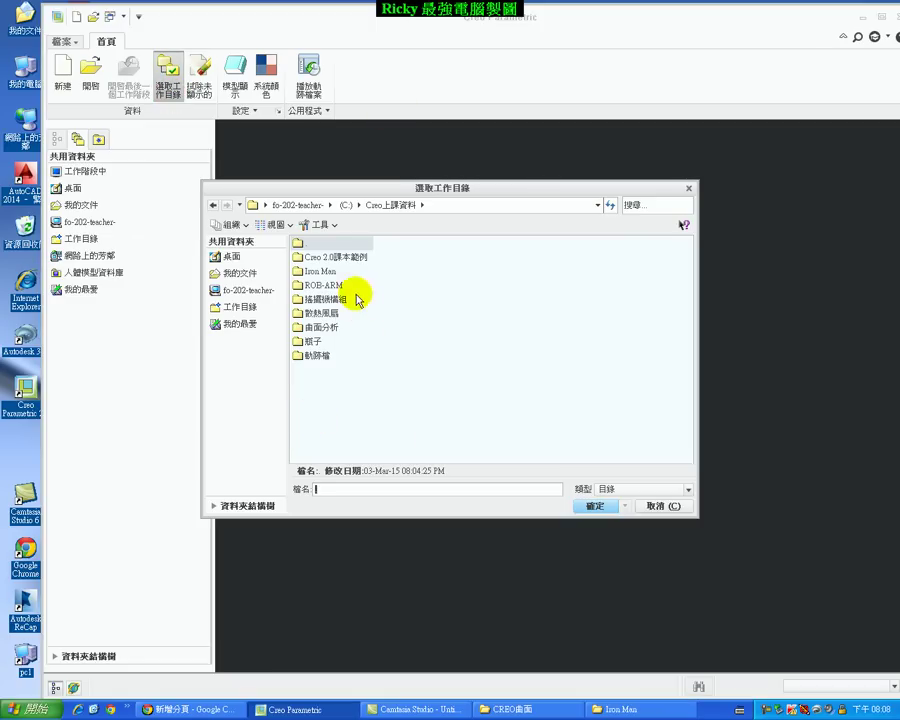
{"action": "left_click", "coordinate": [316, 272]}
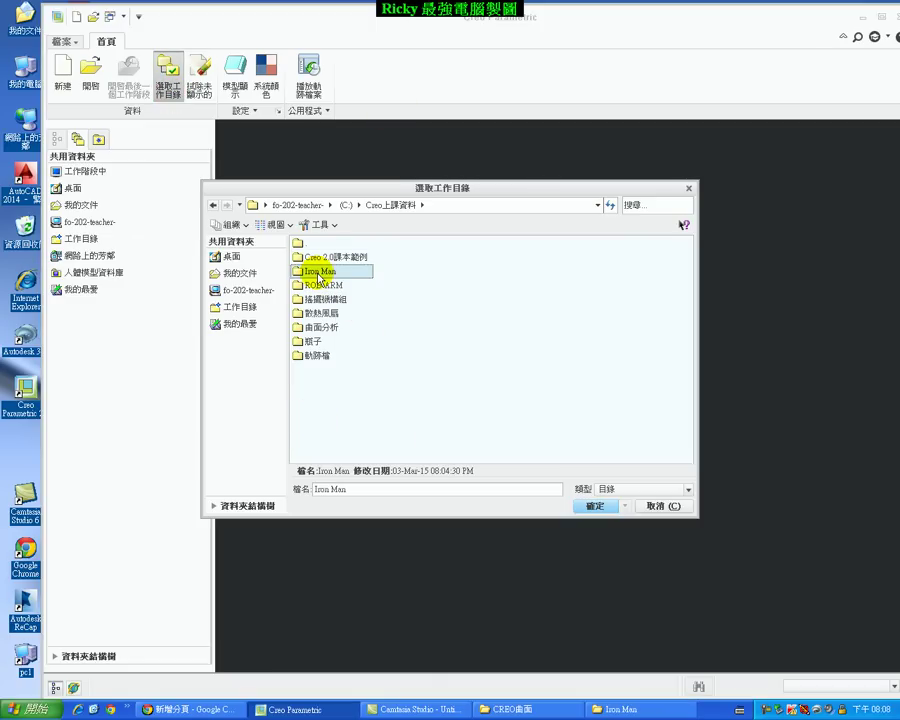
Confirm the Iron Man directory, create solid part PART-1, and display datum planes.
{"action": "left_click", "coordinate": [592, 506]}
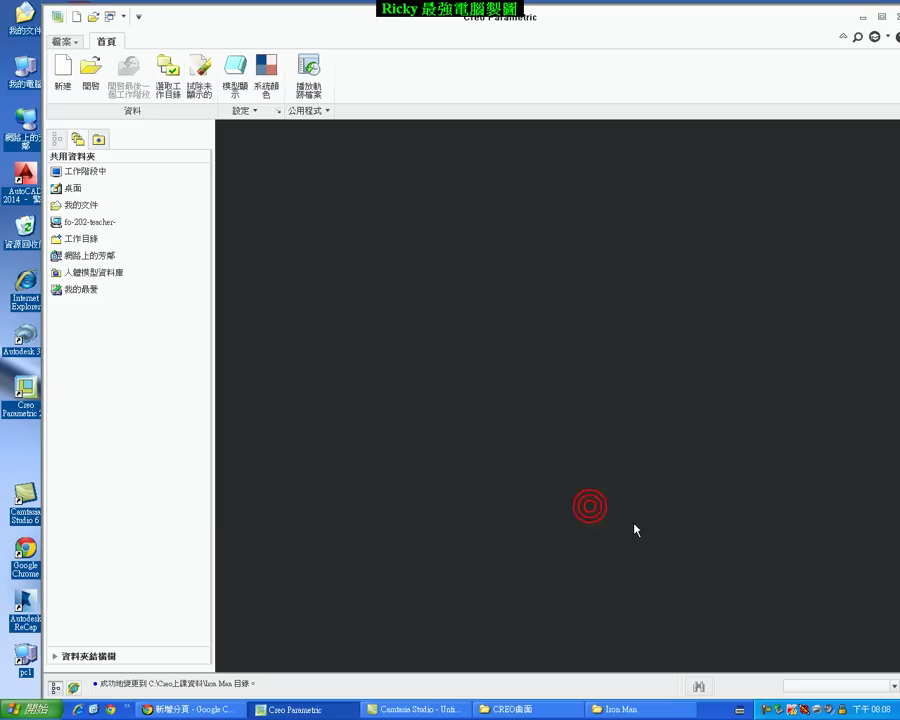
{"action": "left_click", "coordinate": [62, 72]}
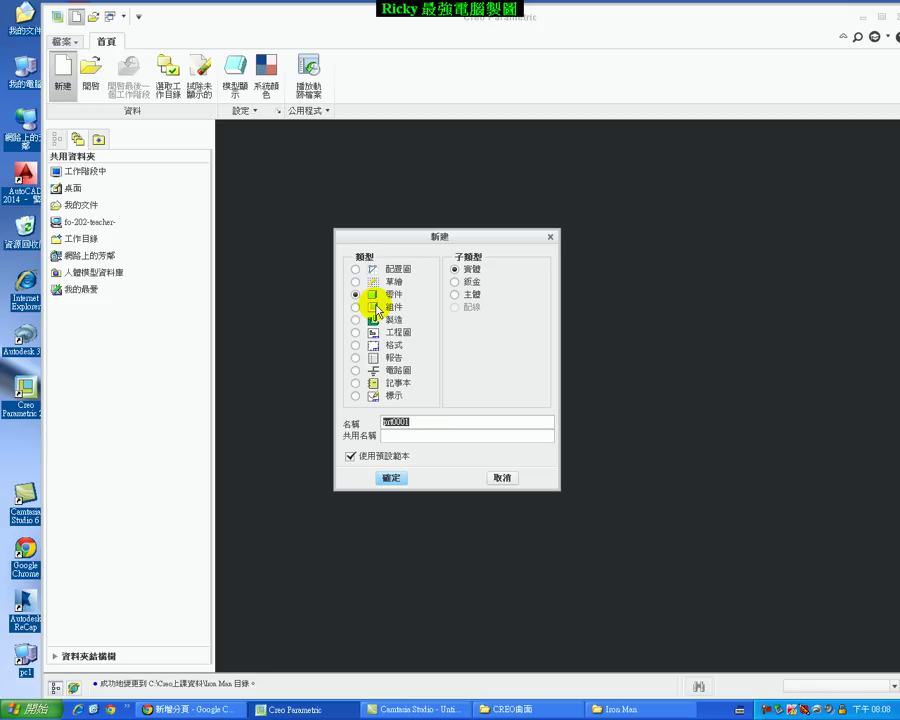
{"action": "type", "text": "PART-1"}
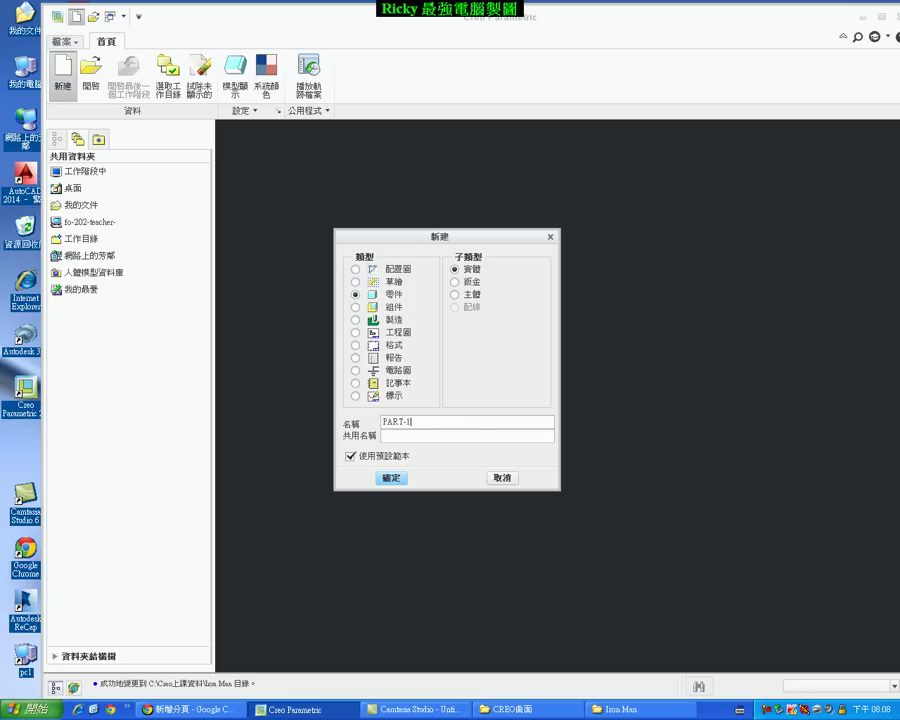
{"action": "left_click", "coordinate": [391, 478]}
{"action": "left_click", "coordinate": [618, 134]}
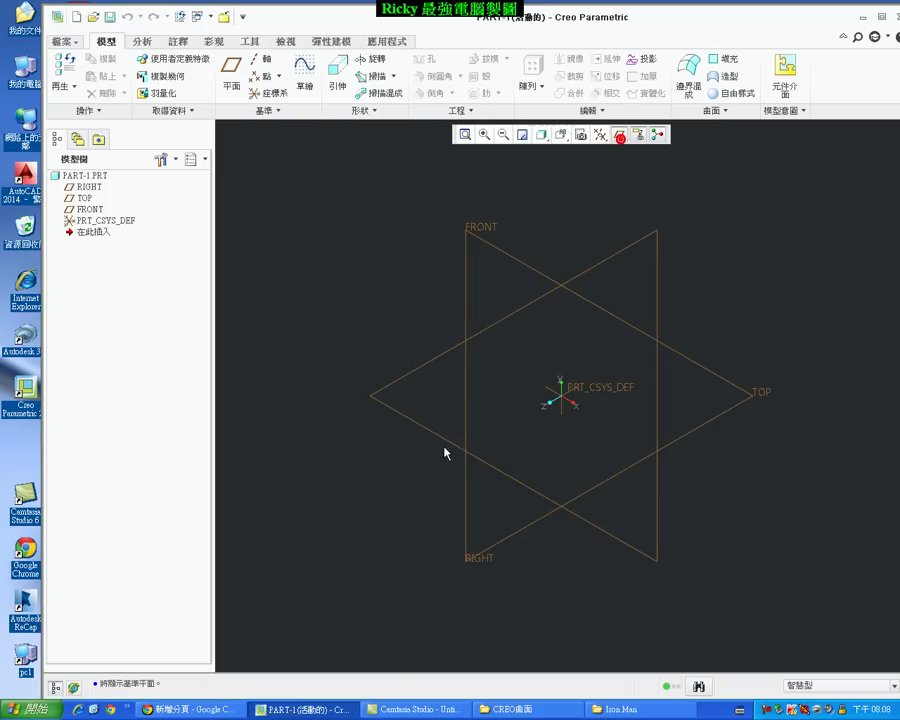
Open part-1-01.JPG from the Part-1作法 folder as a reference image, then return to Creo.
{"action": "left_click", "coordinate": [610, 709]}
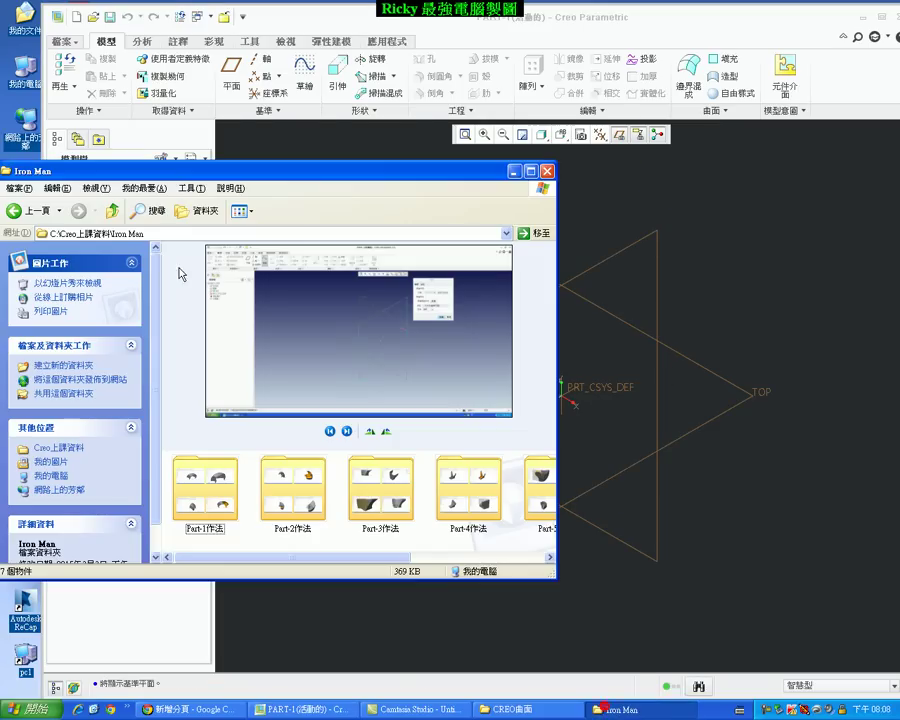
{"action": "double_click", "coordinate": [216, 490]}
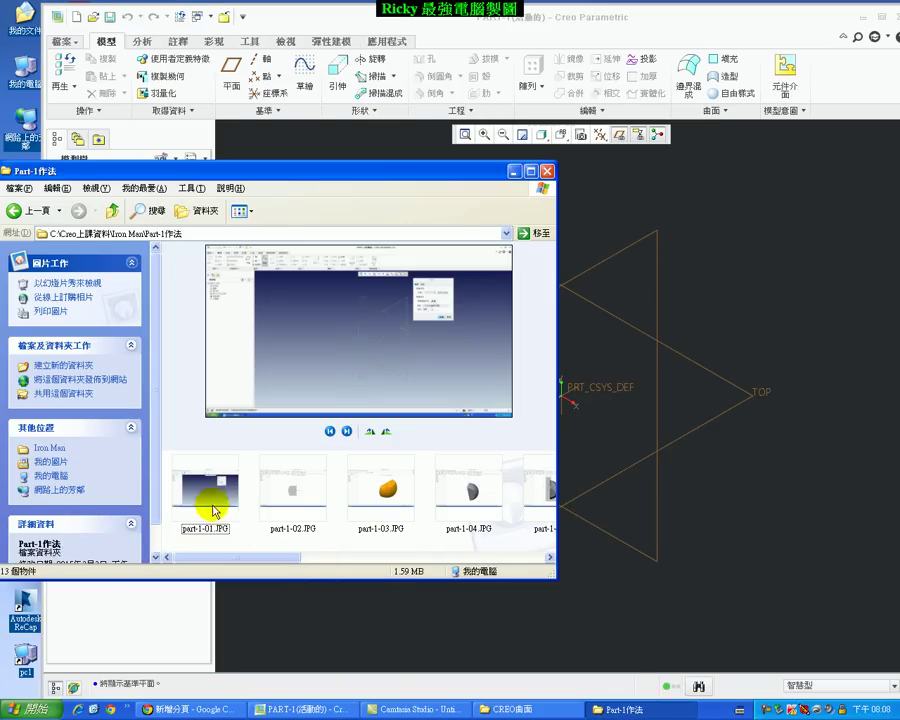
{"action": "double_click", "coordinate": [220, 522]}
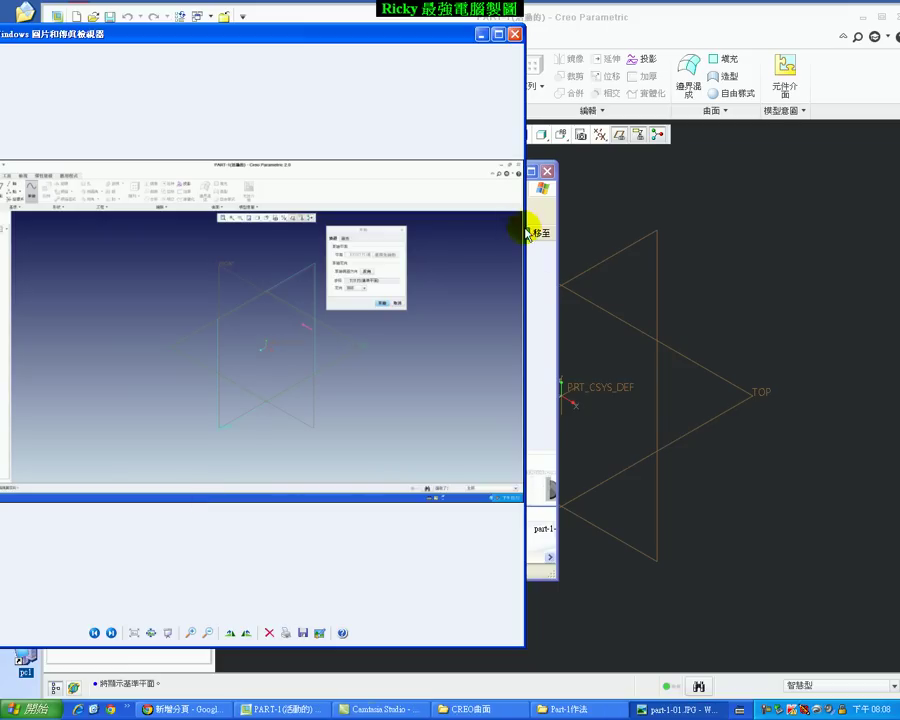
{"action": "left_click", "coordinate": [541, 200]}
{"action": "left_click", "coordinate": [515, 171]}
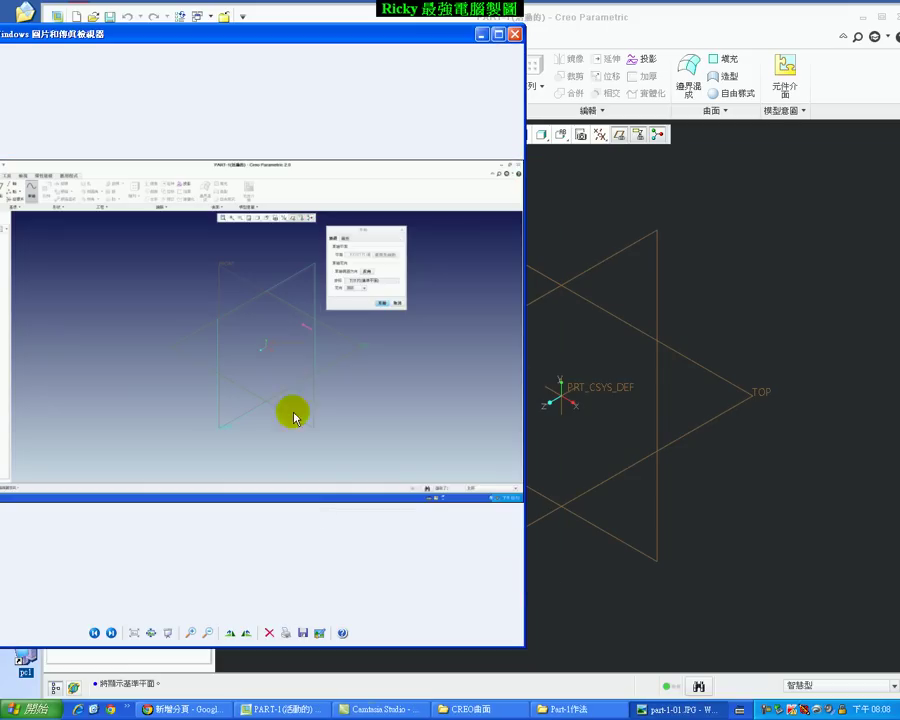
{"action": "scroll", "coordinate": [295, 418], "scroll_direction": "up", "scroll_amount": 1}
{"action": "scroll", "coordinate": [301, 342], "scroll_direction": "up", "scroll_amount": 1}
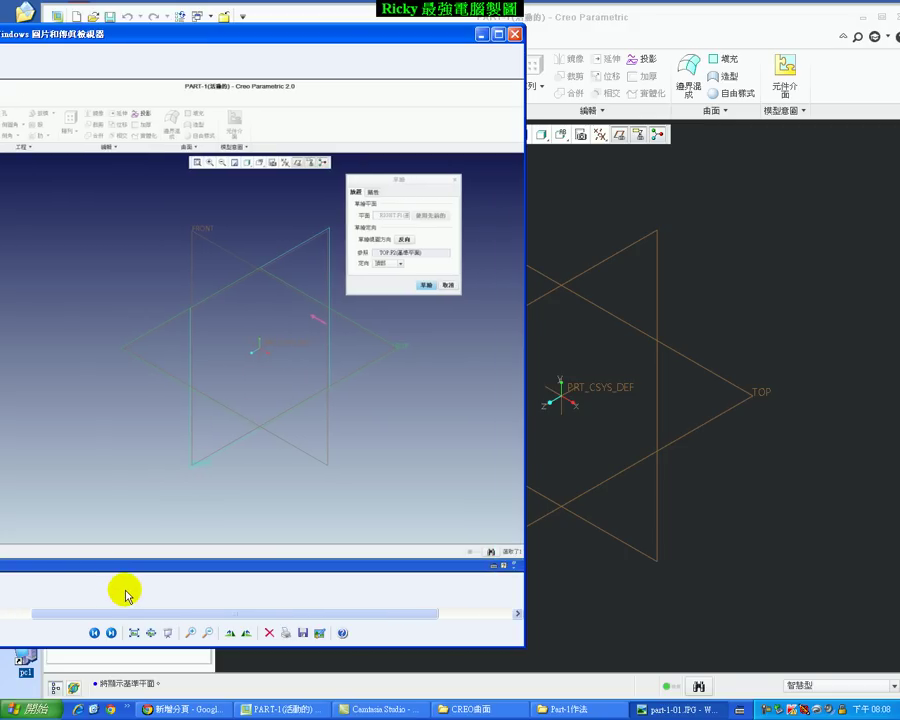
{"action": "scroll", "coordinate": [126, 596], "scroll_direction": "down", "scroll_amount": 2}
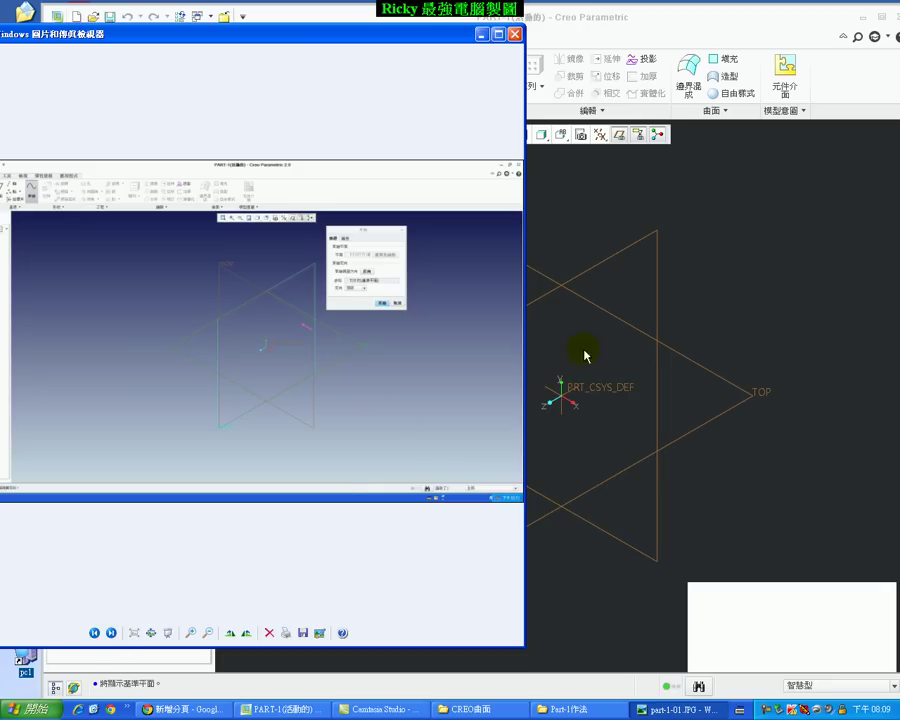
{"action": "left_click", "coordinate": [745, 289]}
Start a sketch on the RIGHT datum plane and hide the datum plane display.
{"action": "left_click", "coordinate": [304, 88]}
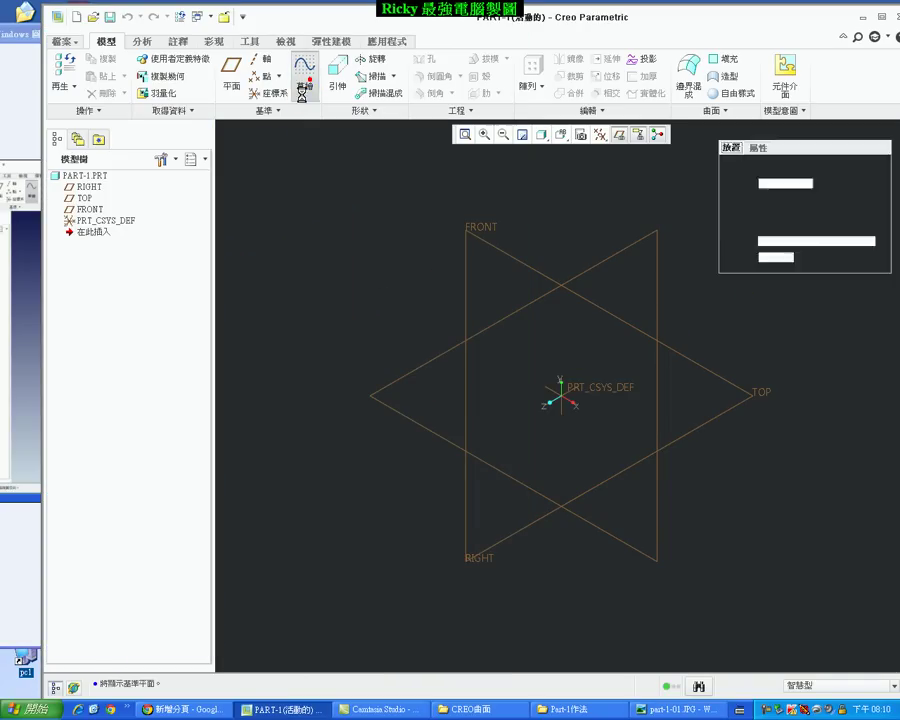
{"action": "left_click", "coordinate": [502, 316]}
{"action": "left_click", "coordinate": [837, 292]}
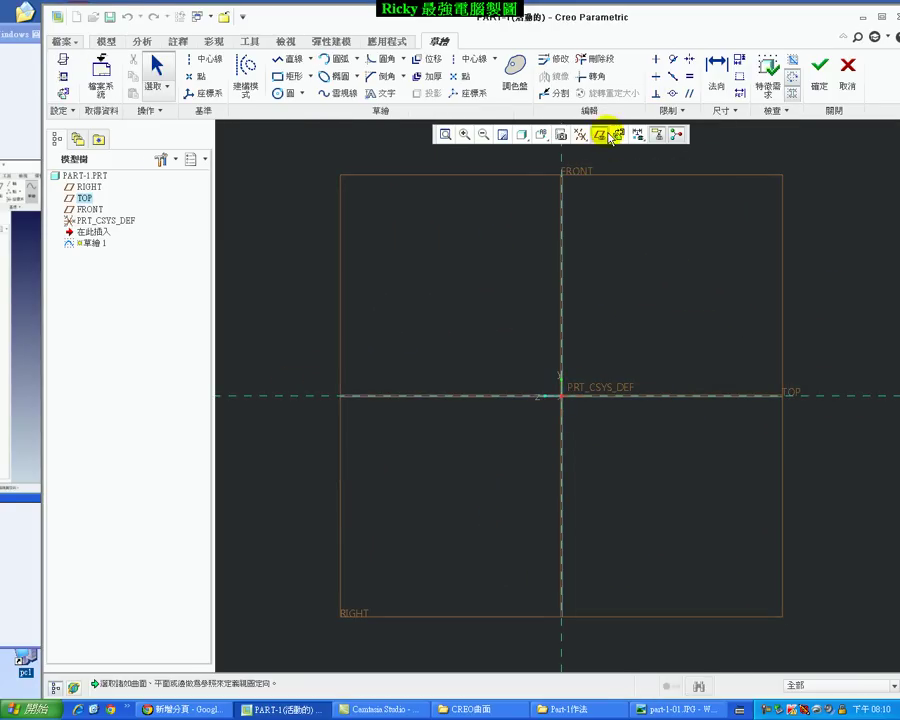
{"action": "left_click", "coordinate": [600, 134]}
{"action": "left_click", "coordinate": [472, 60]}
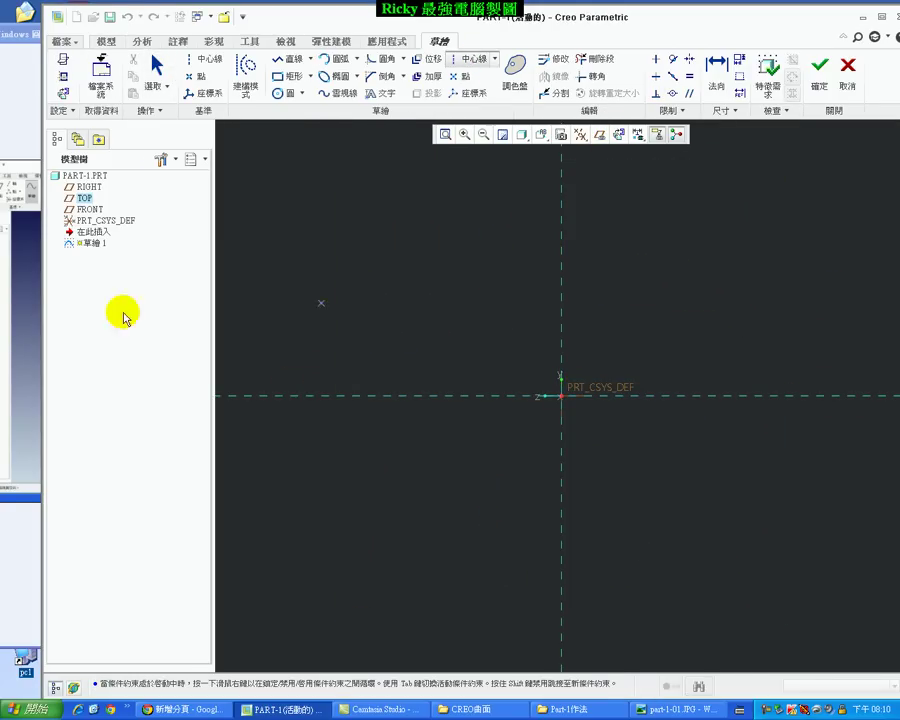
Page through the reference images and return to the sketch instruction image.
{"action": "left_click", "coordinate": [12, 80]}
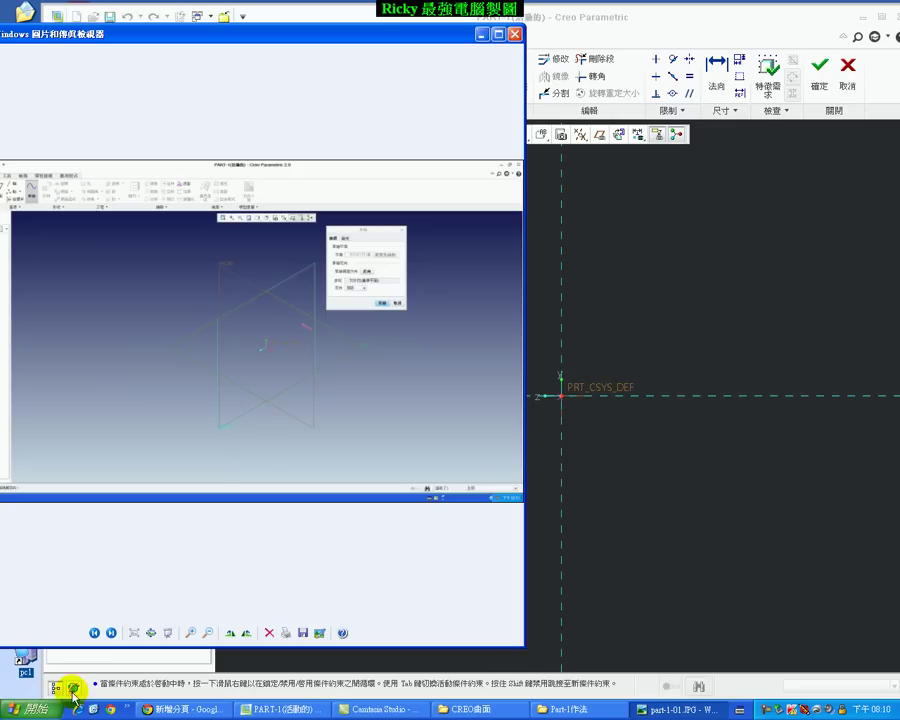
{"action": "left_click", "coordinate": [112, 633]}
{"action": "left_click", "coordinate": [113, 635]}
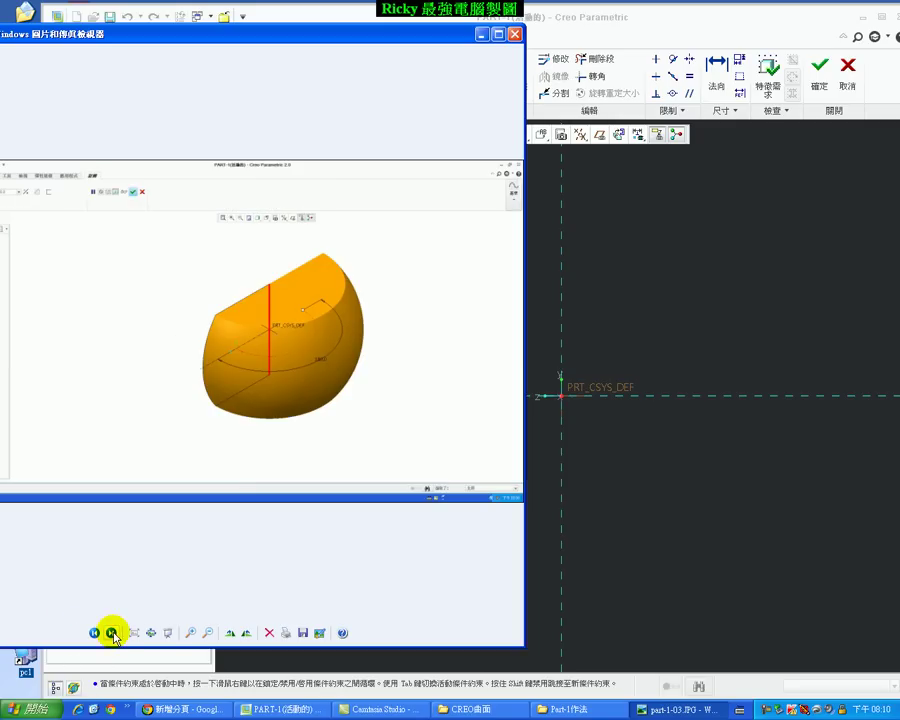
{"action": "left_click", "coordinate": [94, 632]}
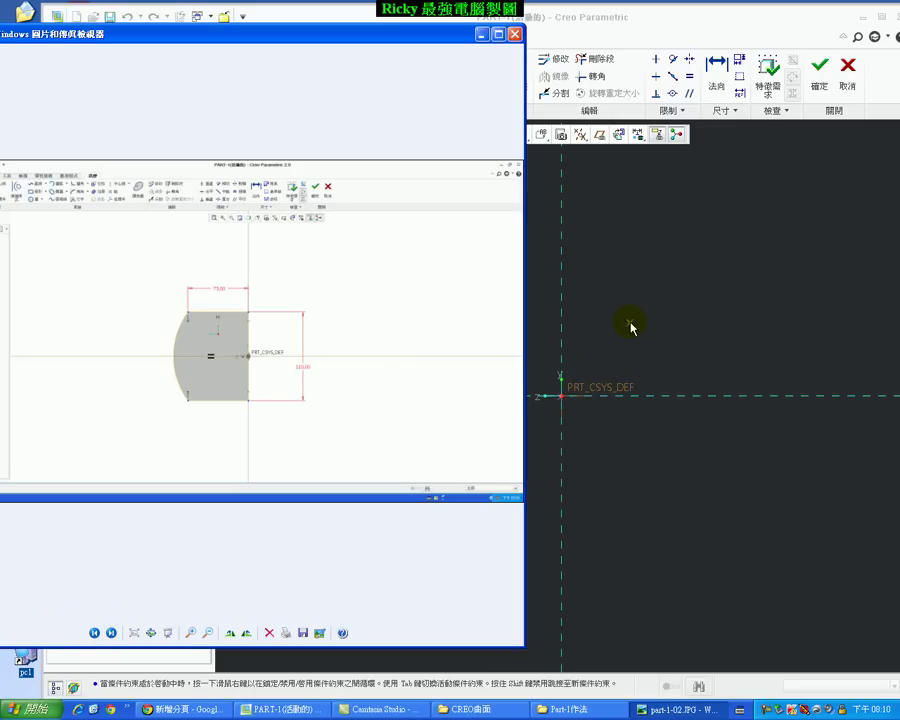
{"action": "left_click", "coordinate": [665, 272]}
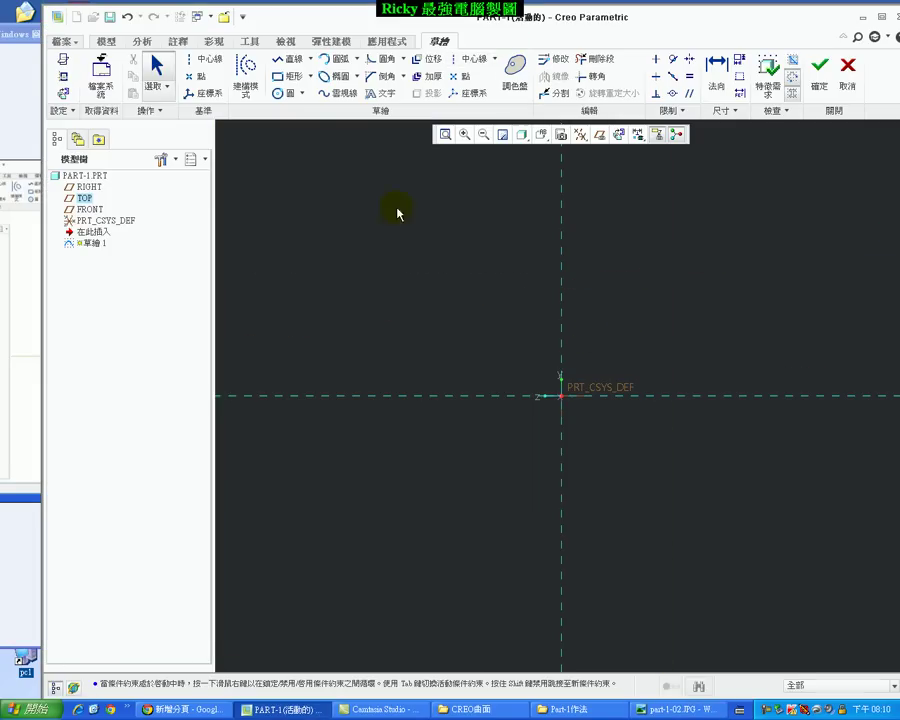
Draw a vertical and a horizontal centerline crossing at the part origin.
{"action": "left_click", "coordinate": [208, 60]}
{"action": "left_click", "coordinate": [565, 245]}
{"action": "left_click", "coordinate": [565, 546]}
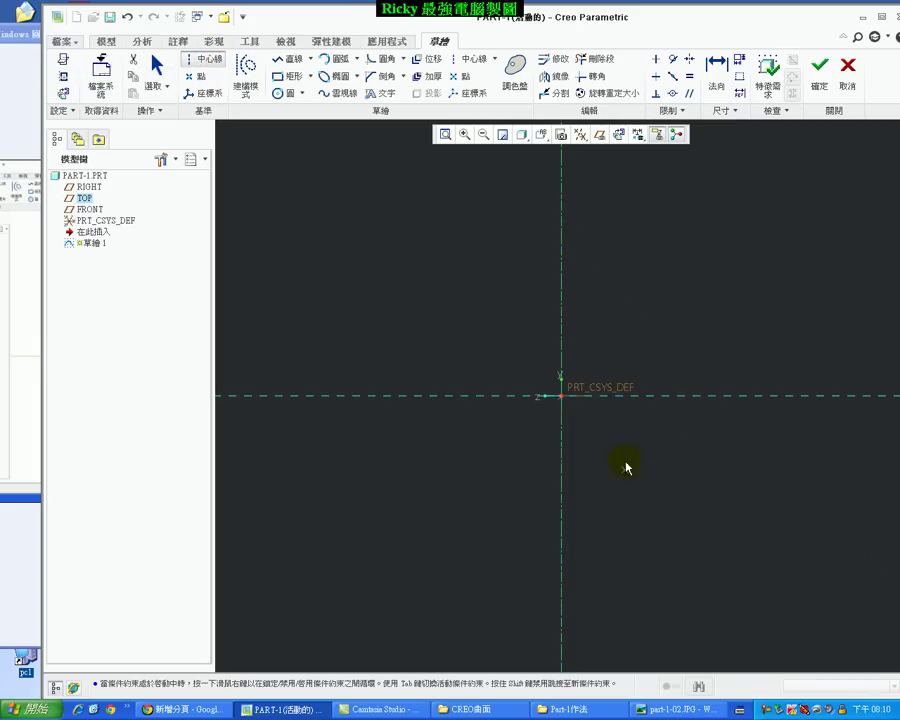
{"action": "left_click", "coordinate": [474, 59]}
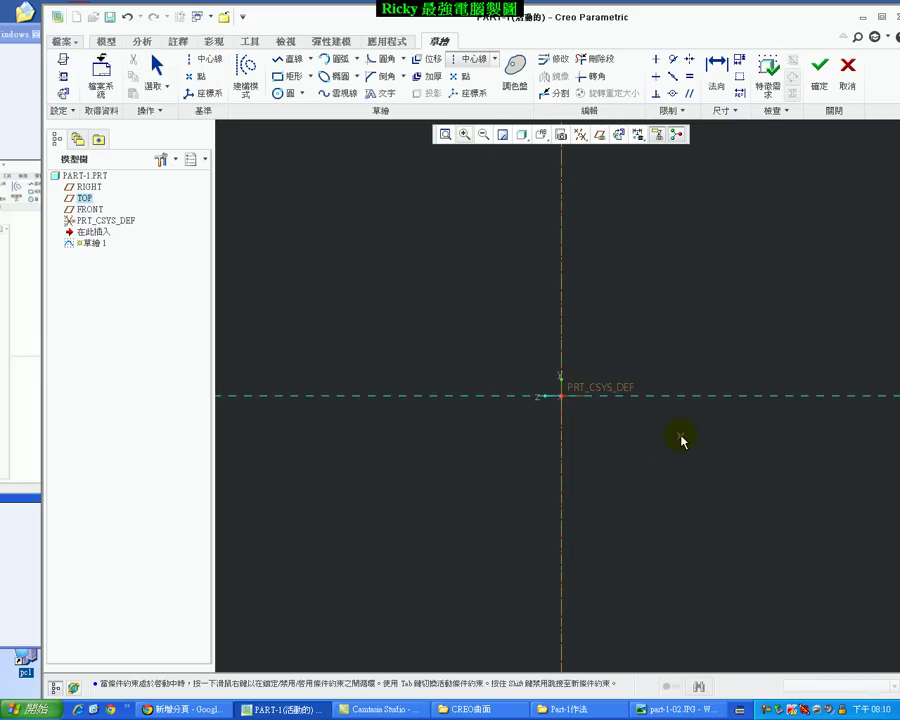
{"action": "left_click", "coordinate": [675, 397]}
{"action": "left_click", "coordinate": [422, 398]}
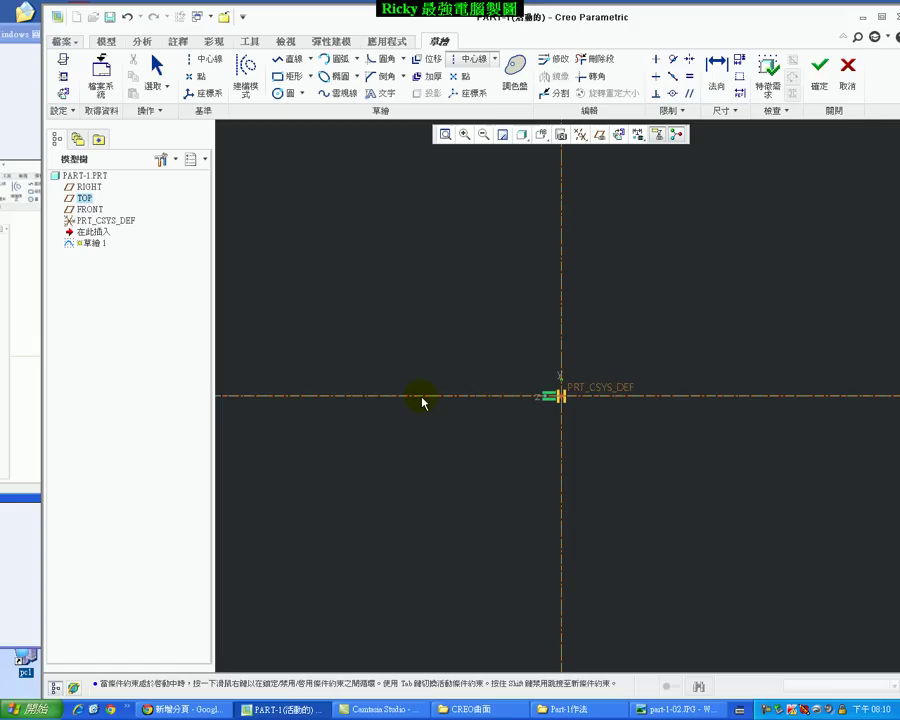
{"action": "middle_click", "coordinate": [590, 466]}
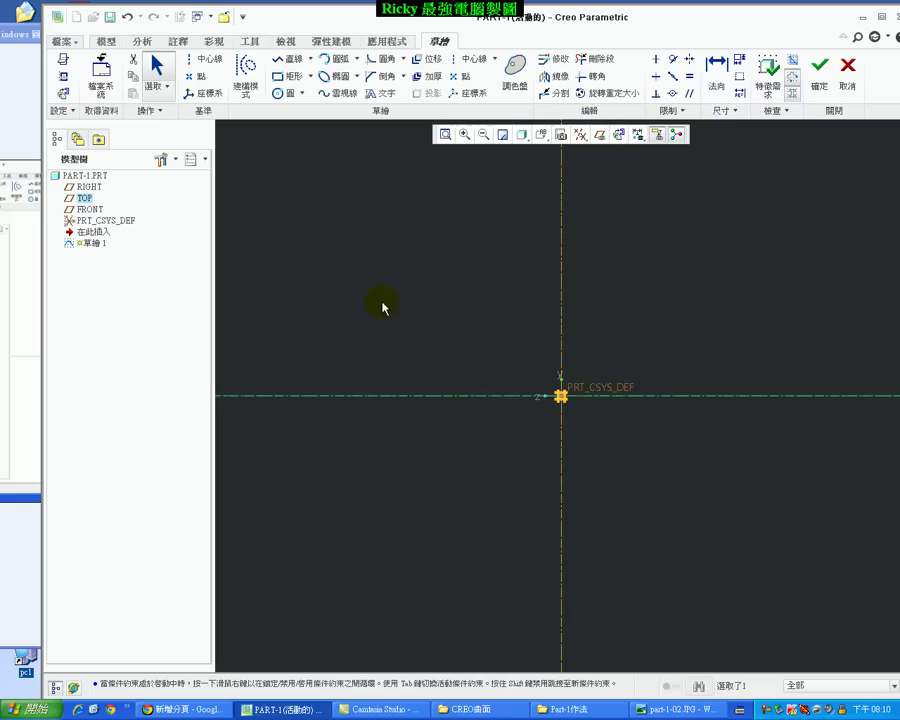
Sketch a rectangle beside the vertical centerline and close its left side with an arc.
{"action": "left_click", "coordinate": [280, 76]}
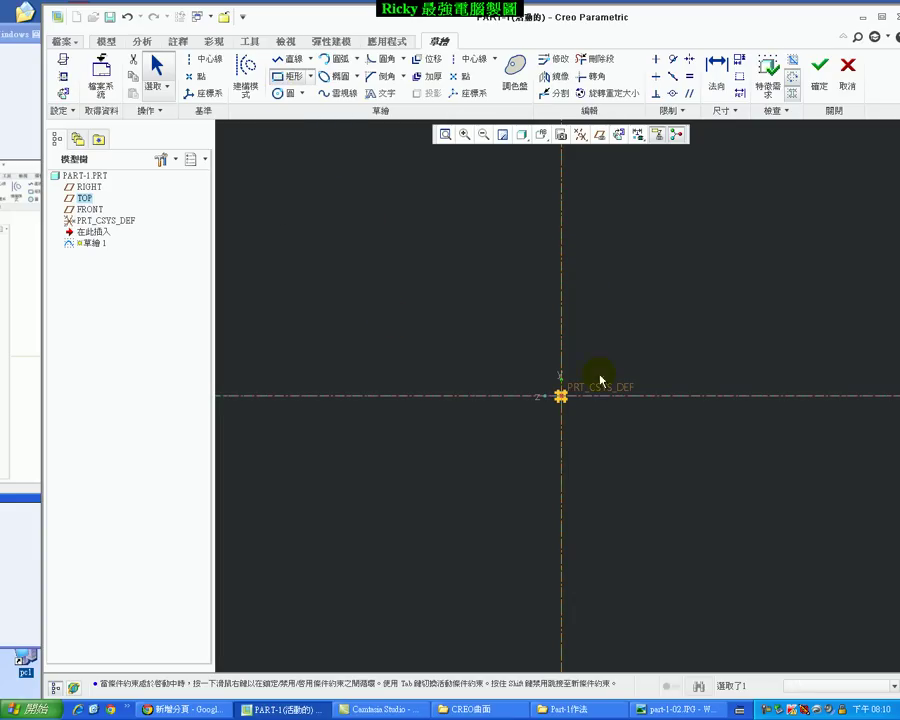
{"action": "left_click", "coordinate": [561, 328]}
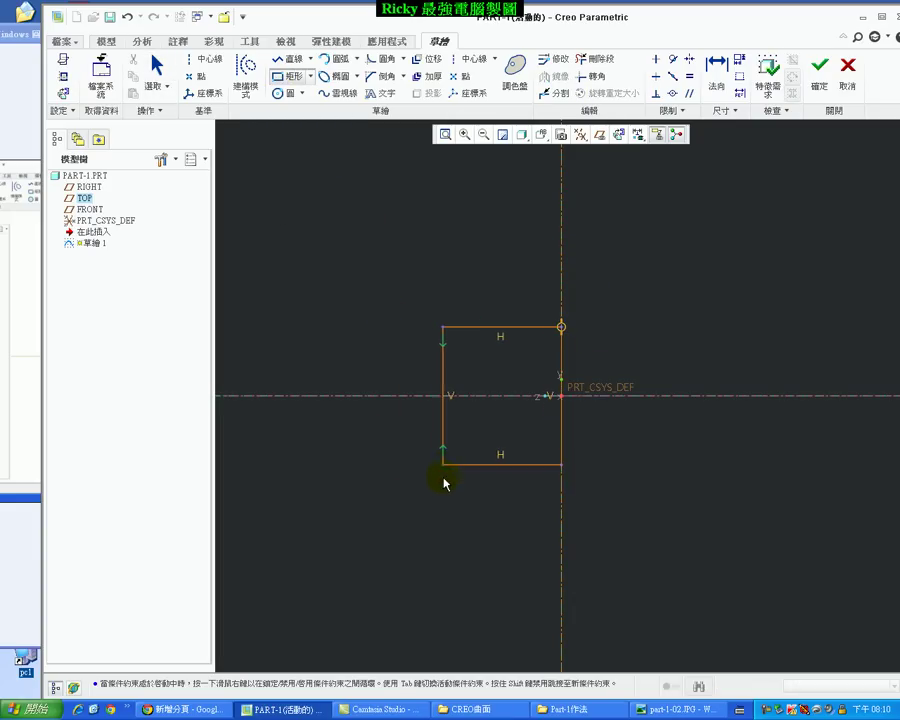
{"action": "left_click", "coordinate": [445, 465]}
{"action": "middle_click", "coordinate": [404, 358]}
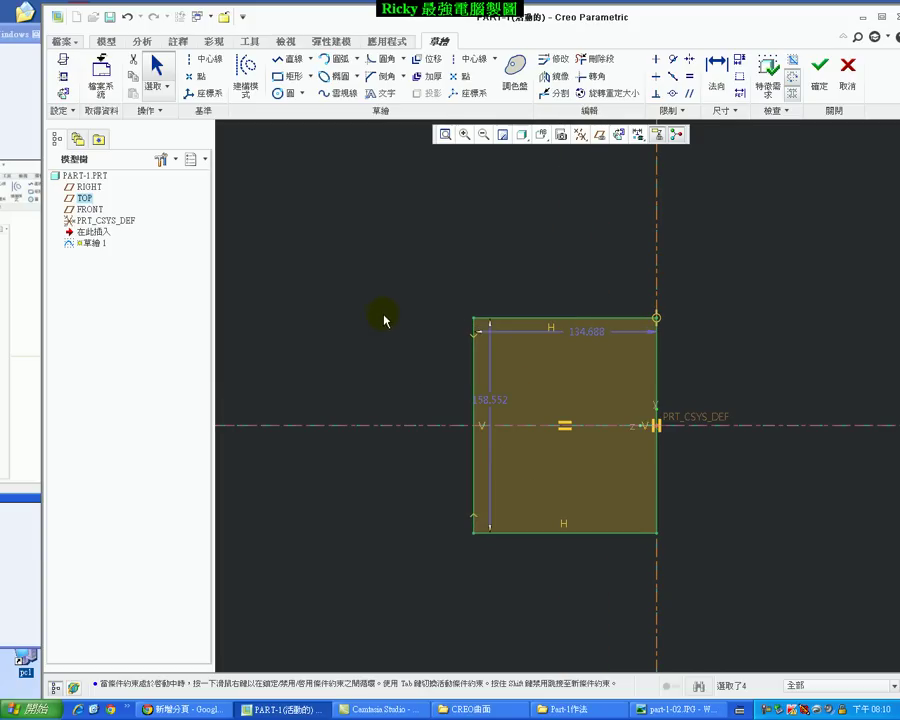
{"action": "left_click", "coordinate": [335, 59]}
{"action": "left_click", "coordinate": [475, 320]}
{"action": "left_click", "coordinate": [474, 533]}
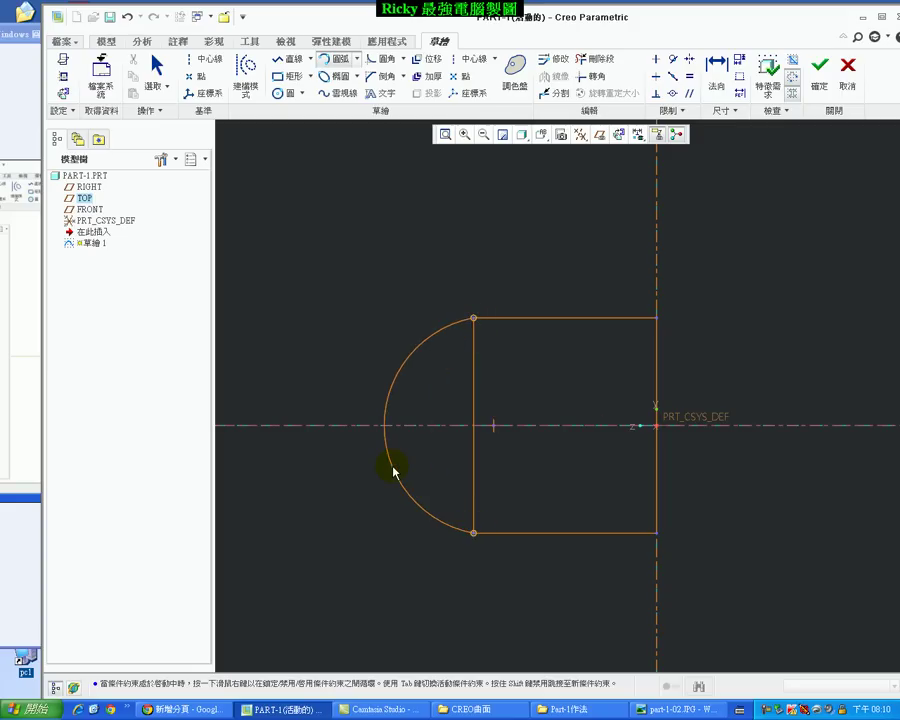
{"action": "left_click", "coordinate": [409, 474]}
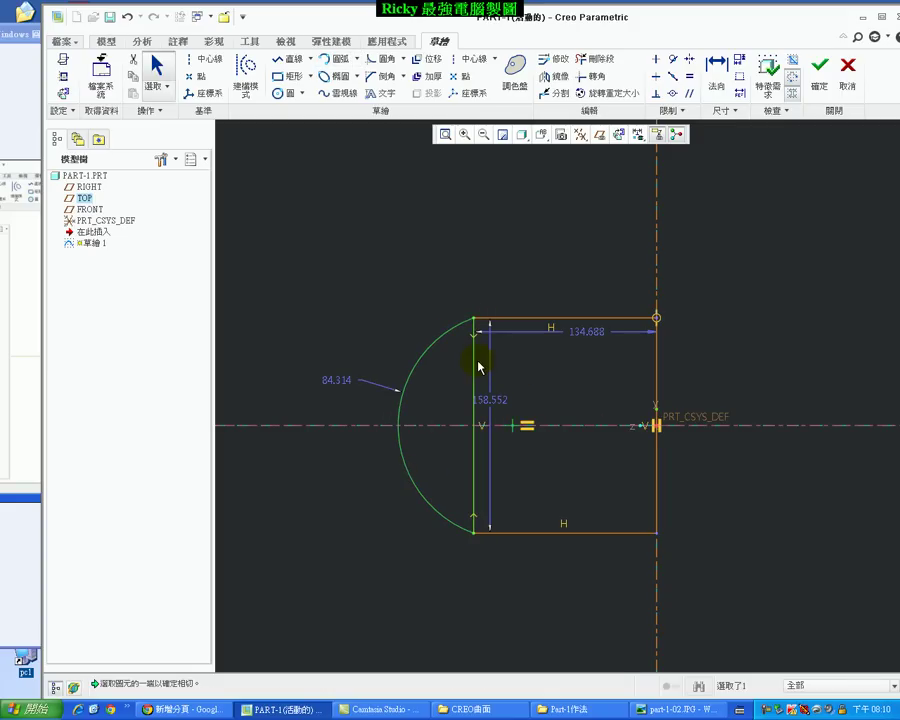
Enlarge the reference sketch image to read its 75 and 110 target dimensions.
{"action": "left_click", "coordinate": [32, 430]}
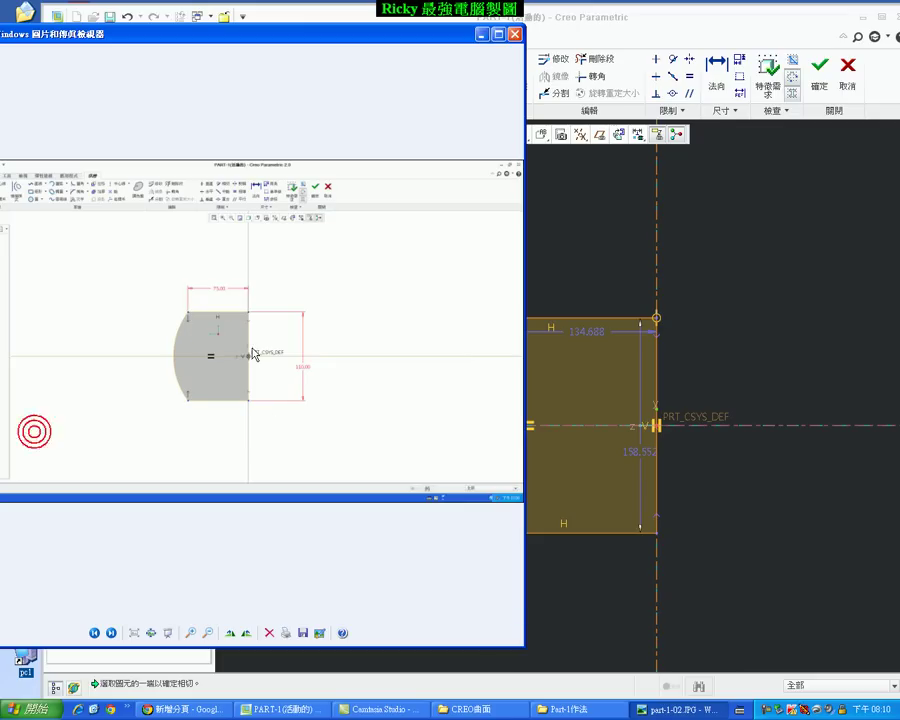
{"action": "scroll", "coordinate": [250, 350], "scroll_direction": "up", "scroll_amount": 2}
{"action": "scroll", "coordinate": [241, 340], "scroll_direction": "up", "scroll_amount": 1}
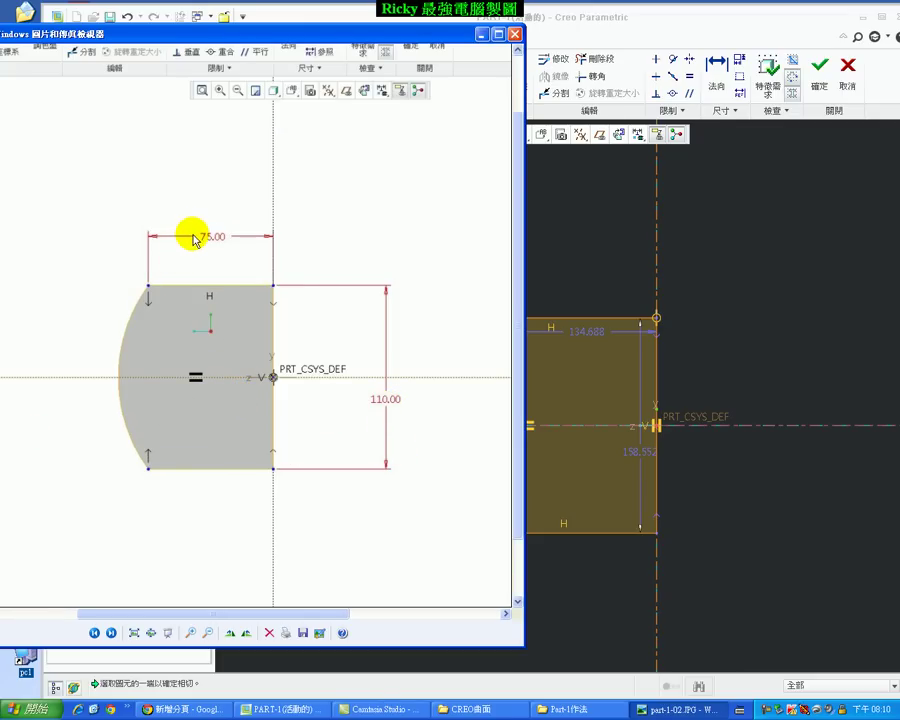
{"action": "left_click", "coordinate": [738, 392]}
Change the sketch height to 110 and the top width to 75.
{"action": "left_click", "coordinate": [634, 452]}
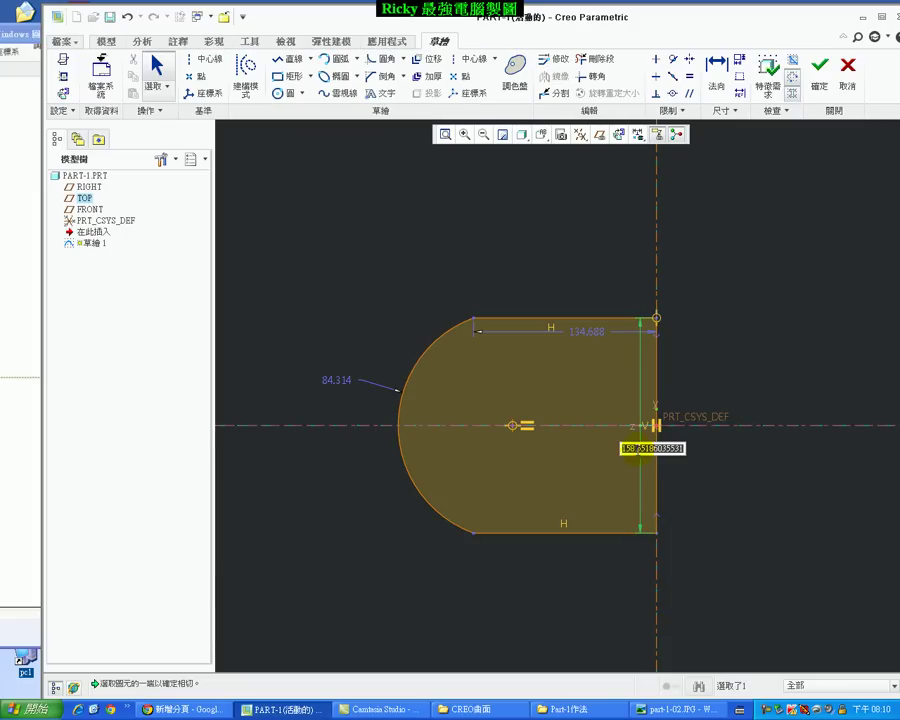
{"action": "type", "text": "110"}
{"action": "key", "text": "Return"}
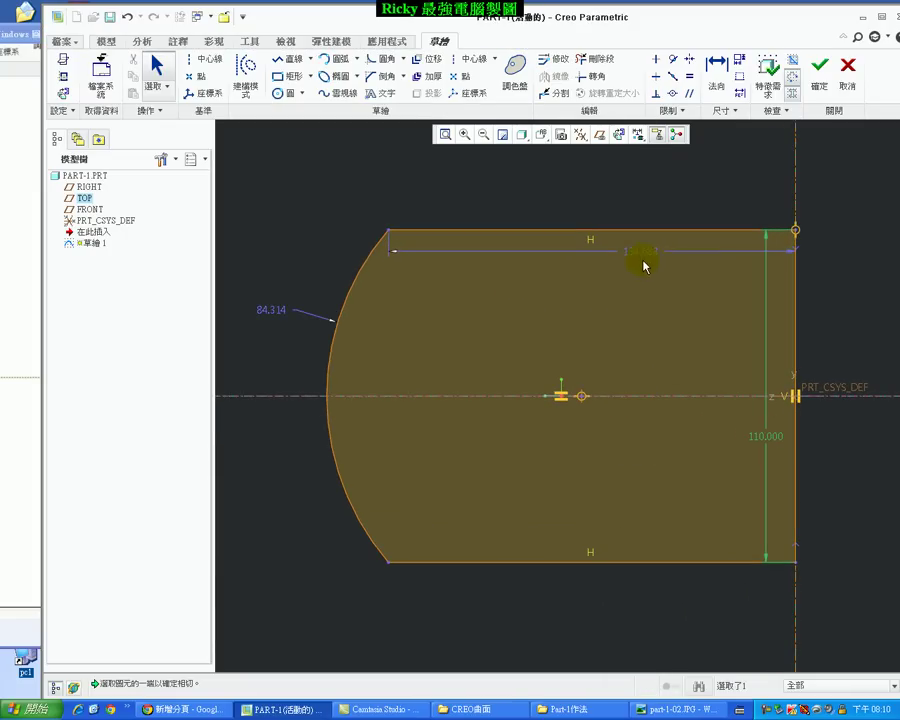
{"action": "double_click", "coordinate": [643, 252]}
{"action": "type", "text": "75"}
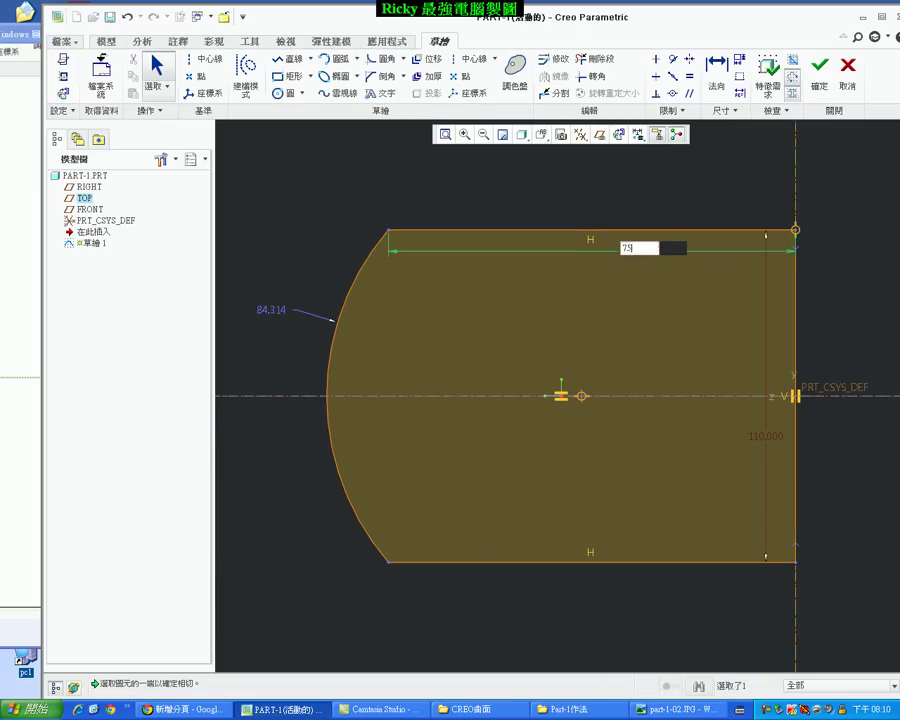
{"action": "key", "text": "Return"}
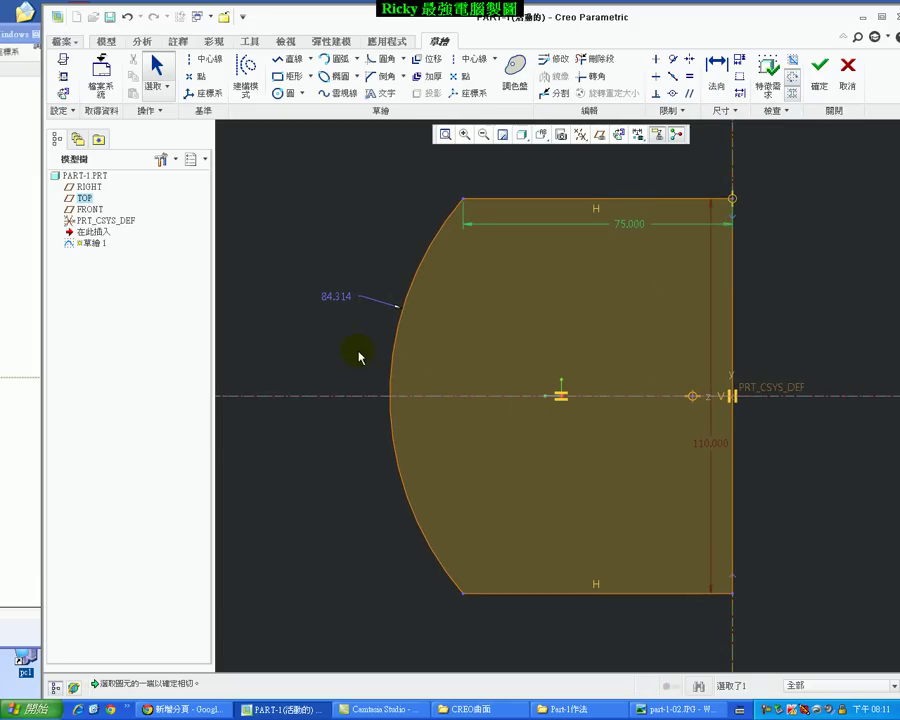
Make the arc's centre coincident with the coordinate system origin.
{"action": "left_click", "coordinate": [32, 345]}
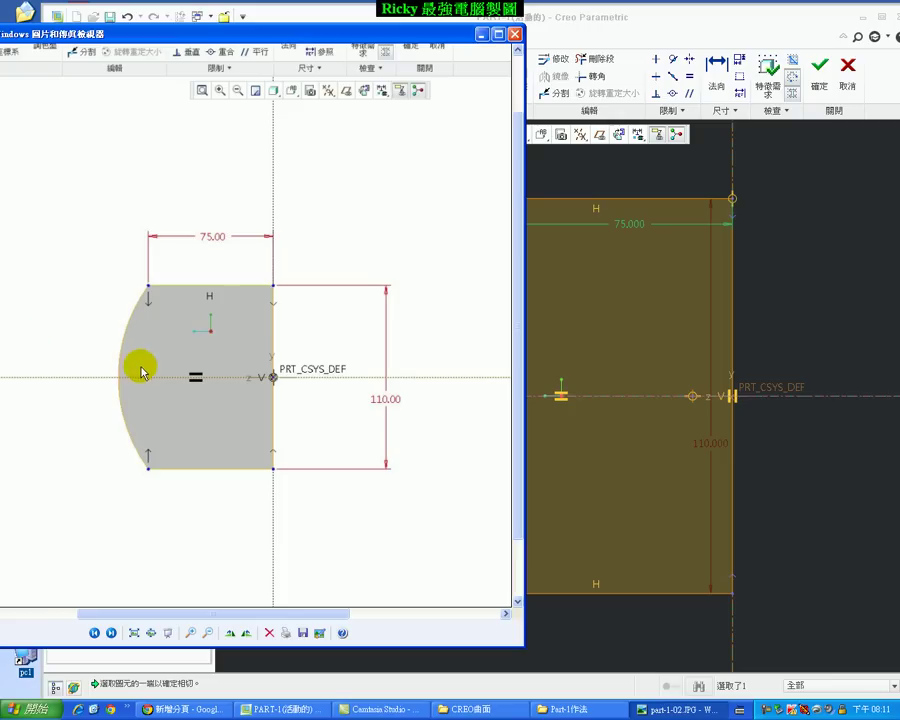
{"action": "left_click", "coordinate": [805, 350]}
{"action": "scroll", "coordinate": [533, 422], "scroll_direction": "down", "scroll_amount": 2}
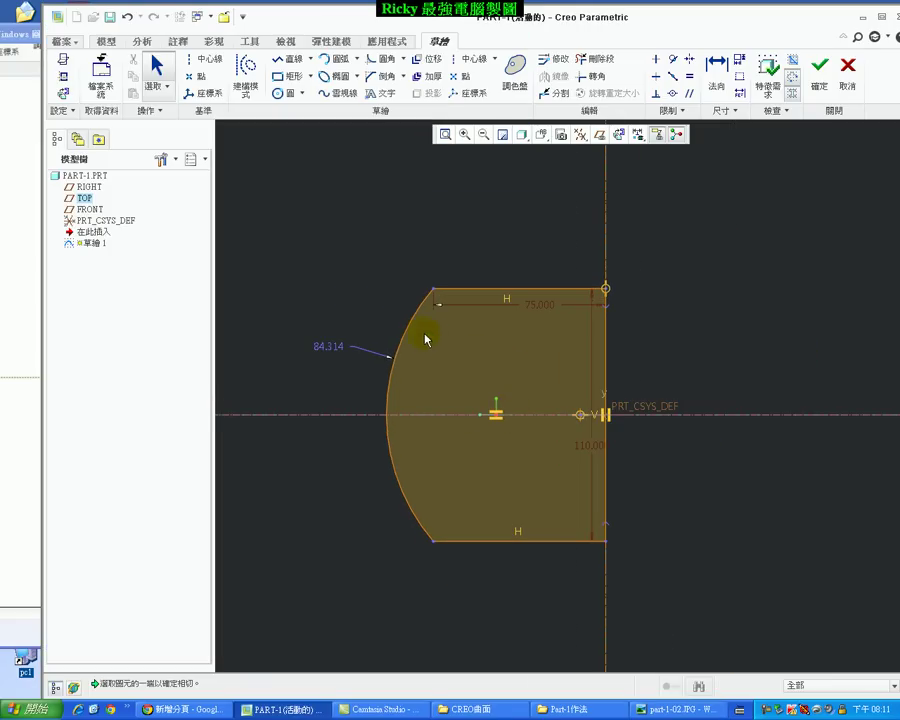
{"action": "left_click", "coordinate": [580, 414]}
{"action": "left_click", "coordinate": [647, 410]}
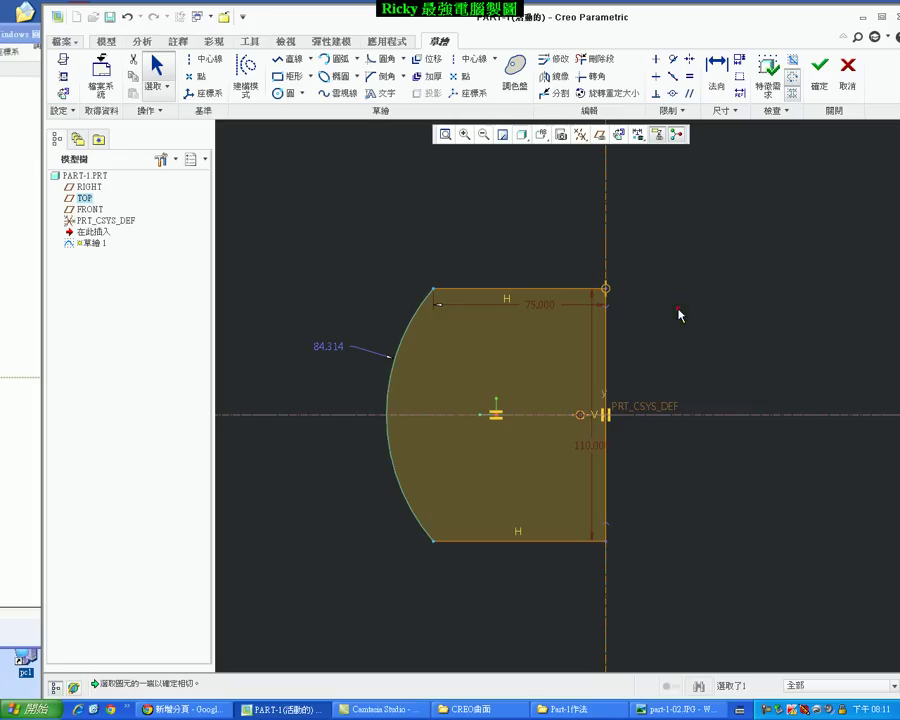
{"action": "left_click", "coordinate": [673, 93]}
{"action": "left_click", "coordinate": [645, 410]}
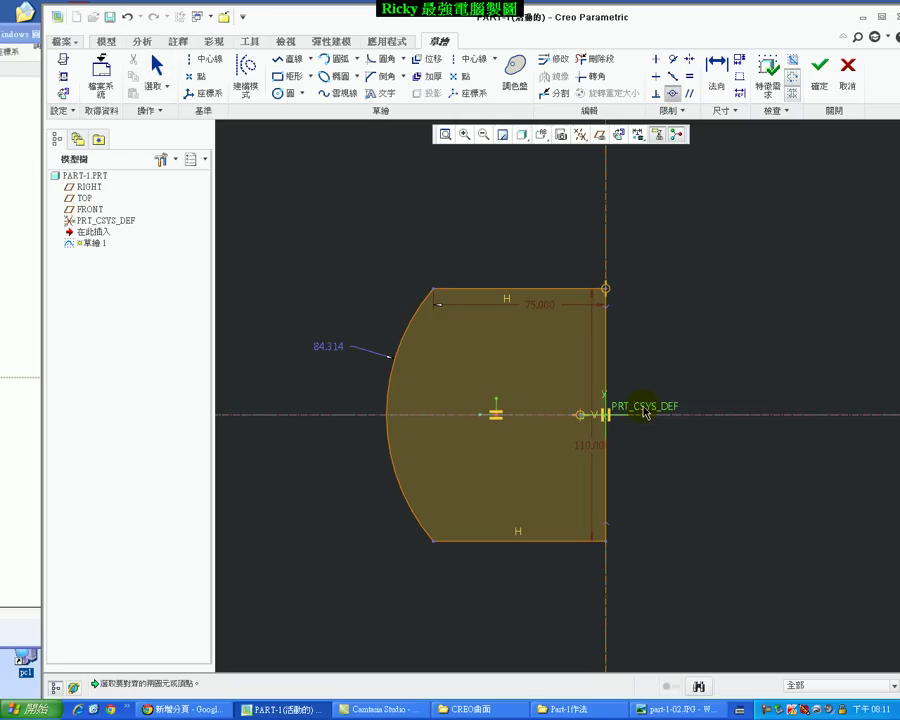
{"action": "left_click", "coordinate": [580, 415]}
{"action": "left_click", "coordinate": [570, 518]}
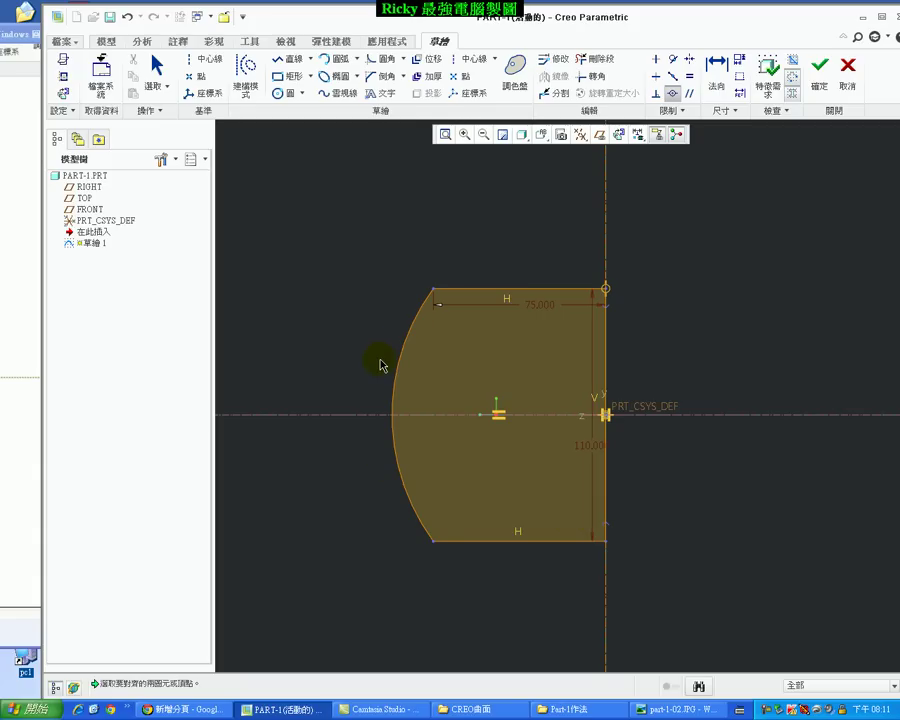
Finish the sketch and revolve it 180° into a half-dome.
{"action": "left_click", "coordinate": [817, 72]}
{"action": "middle_click_drag", "start_coordinate": [605, 440], "coordinate": [689, 410]}
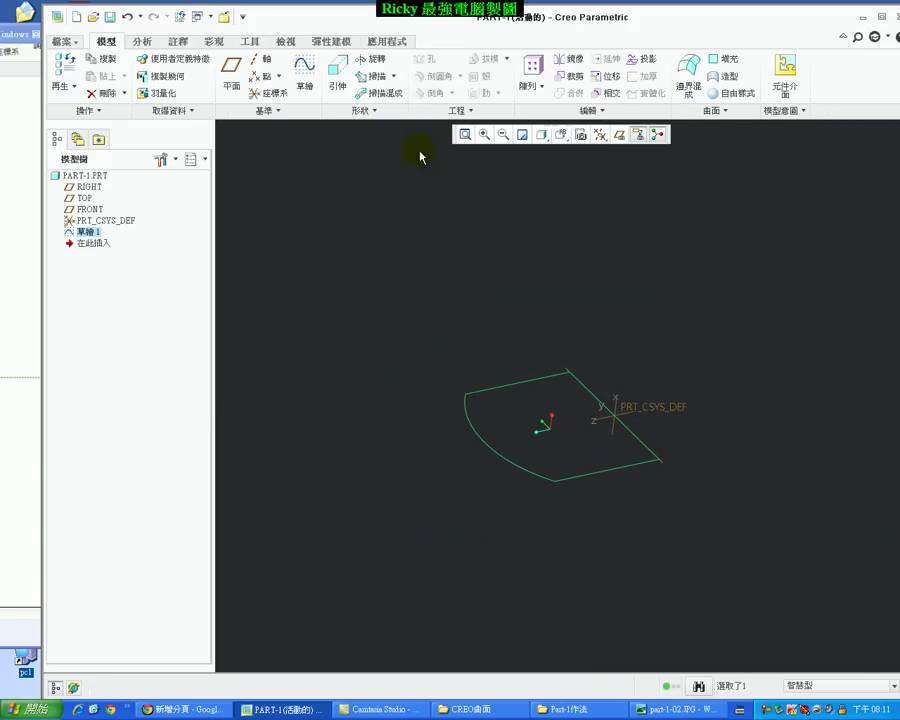
{"action": "left_click", "coordinate": [370, 60]}
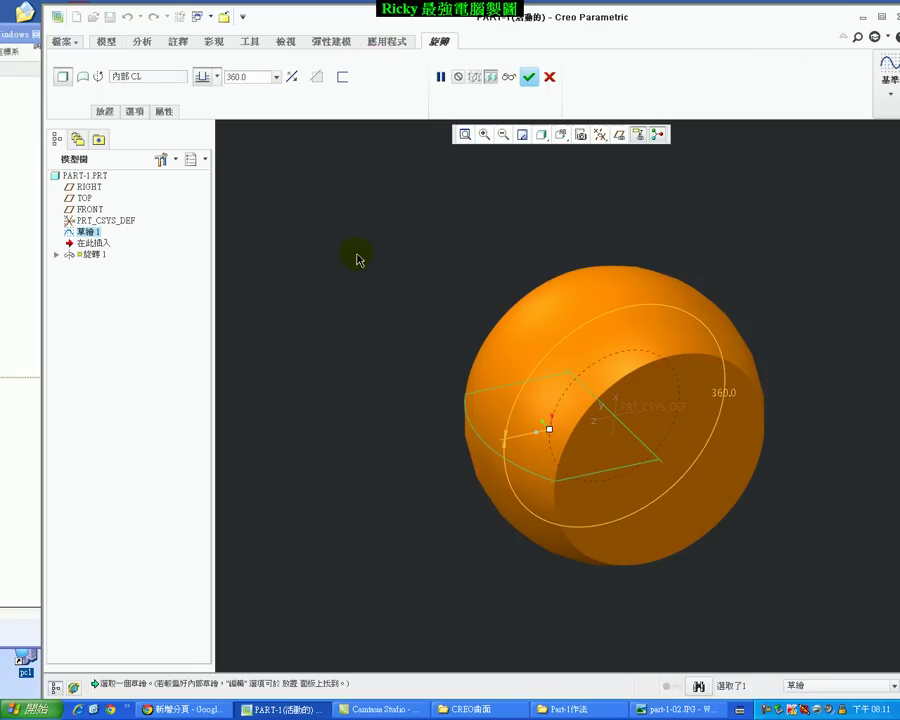
{"action": "double_click", "coordinate": [237, 77]}
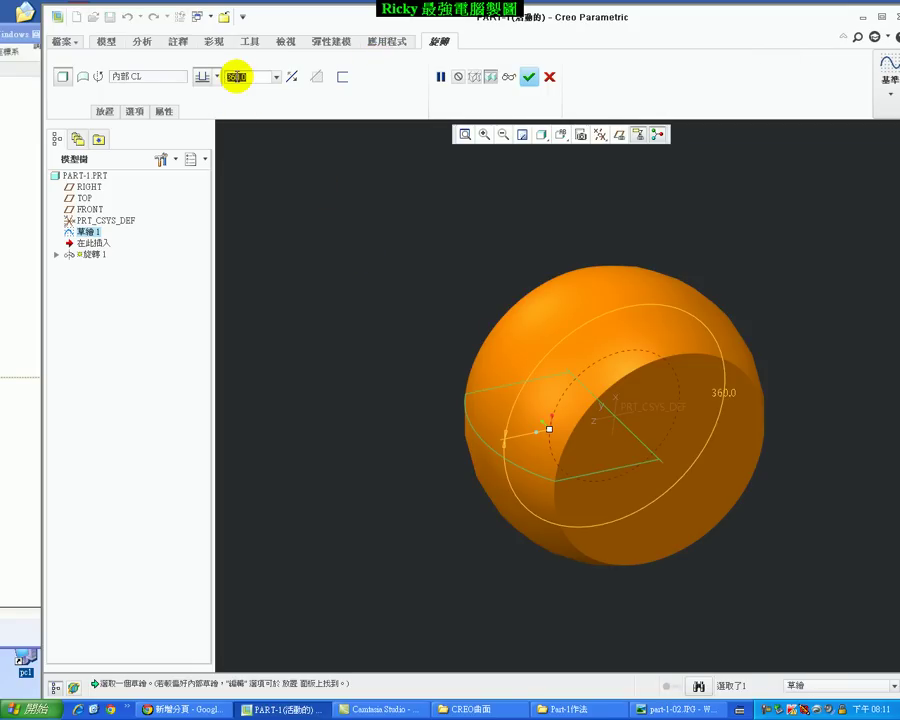
{"action": "type", "text": "180"}
{"action": "key", "text": "Return"}
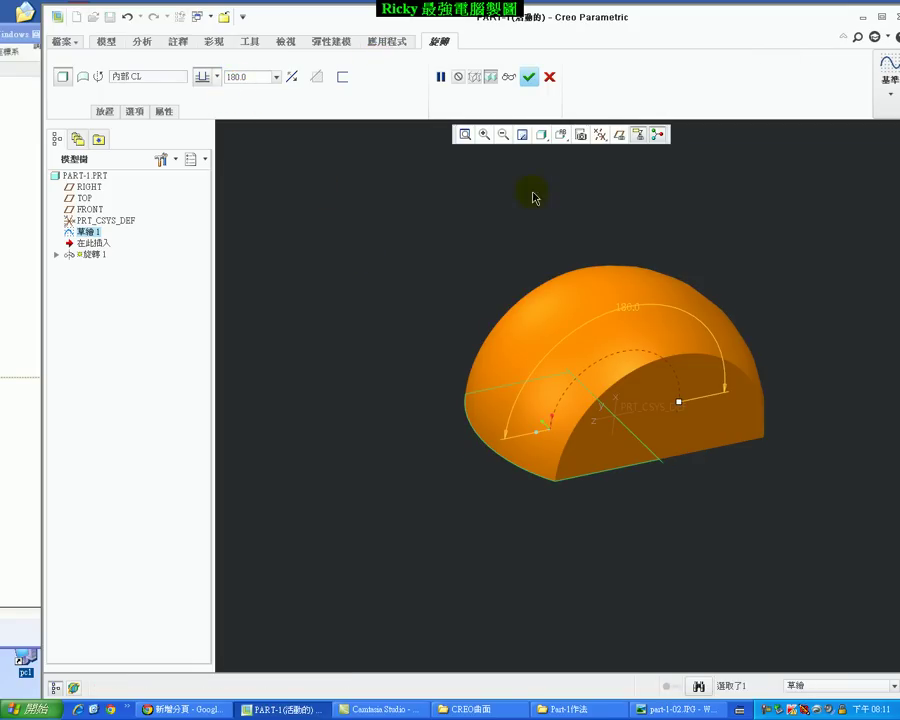
Complete the 180° half-sphere revolve and page forward through the reference screenshots.
{"action": "left_click", "coordinate": [528, 77]}
{"action": "left_click", "coordinate": [14, 380]}
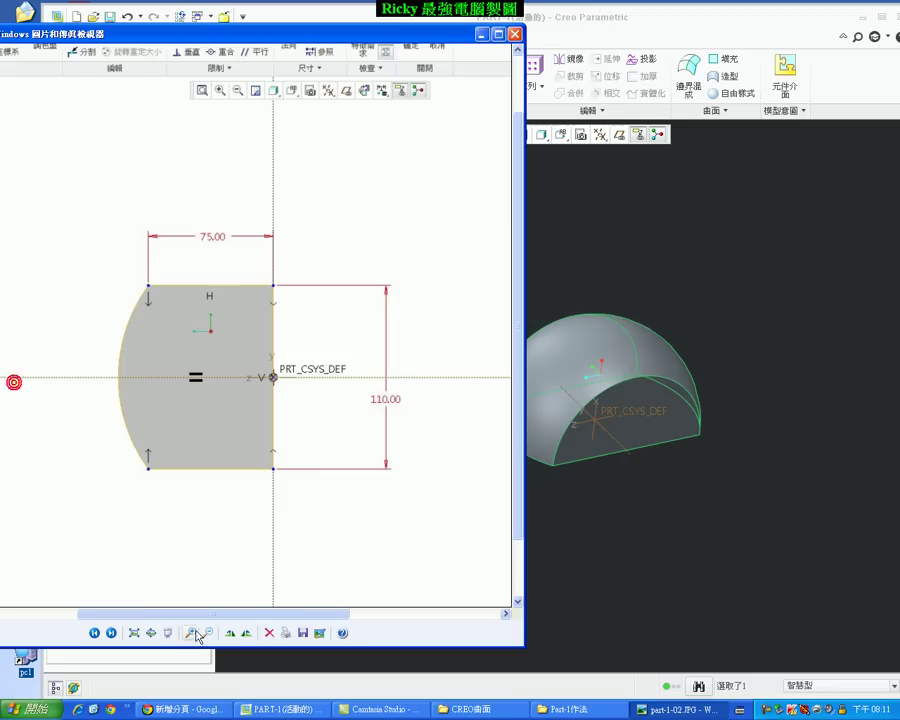
{"action": "left_click", "coordinate": [111, 633]}
{"action": "left_click", "coordinate": [111, 633]}
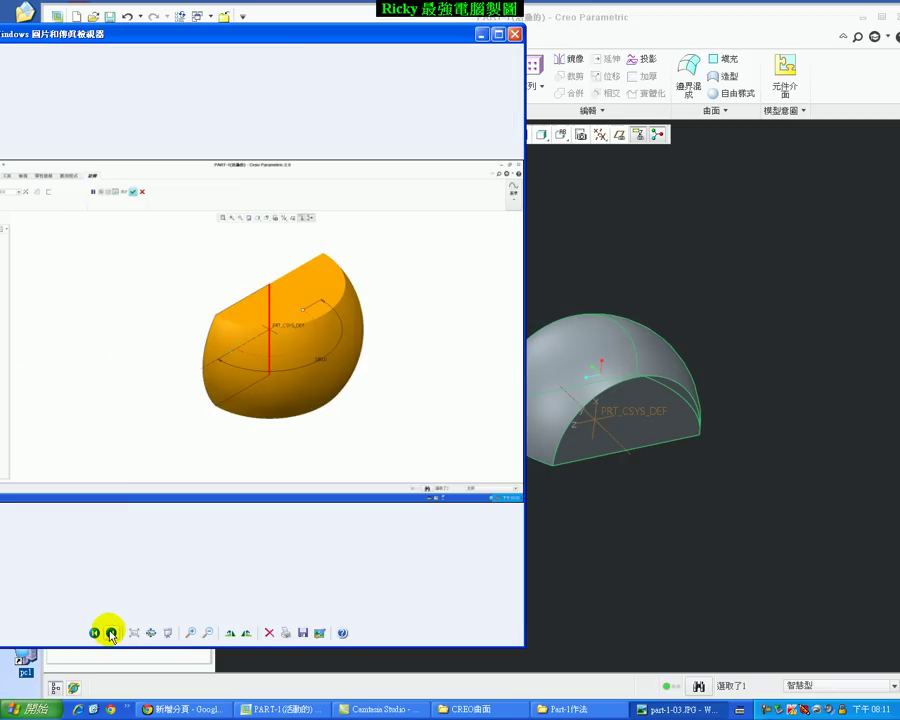
{"action": "left_click", "coordinate": [111, 633]}
{"action": "left_click", "coordinate": [111, 633]}
{"action": "left_click", "coordinate": [111, 633]}
{"action": "left_click", "coordinate": [111, 633]}
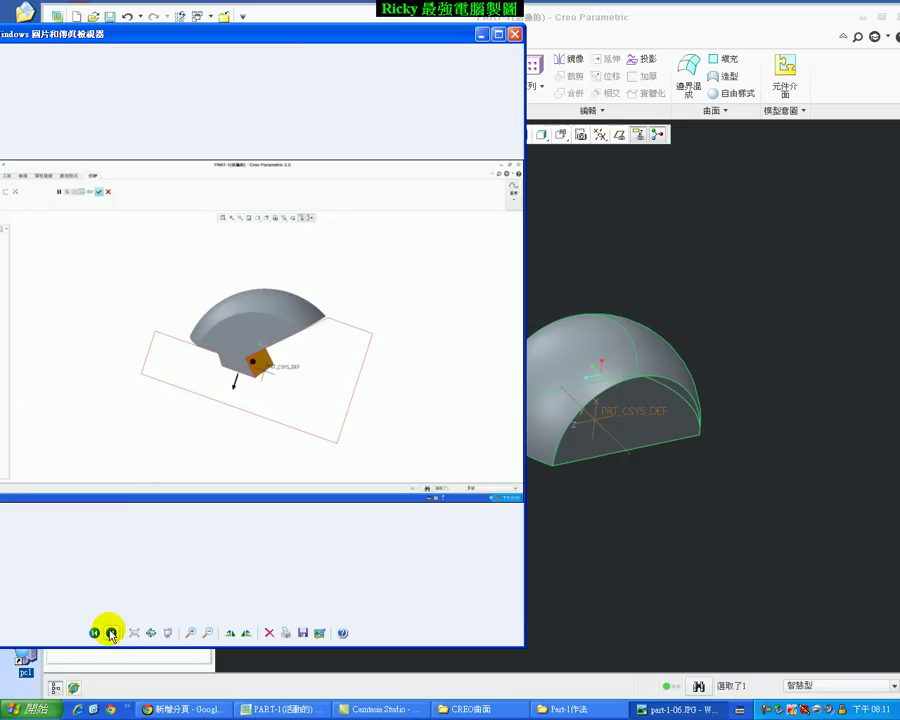
{"action": "left_click", "coordinate": [111, 633]}
{"action": "left_click", "coordinate": [111, 633]}
{"action": "left_click", "coordinate": [96, 632]}
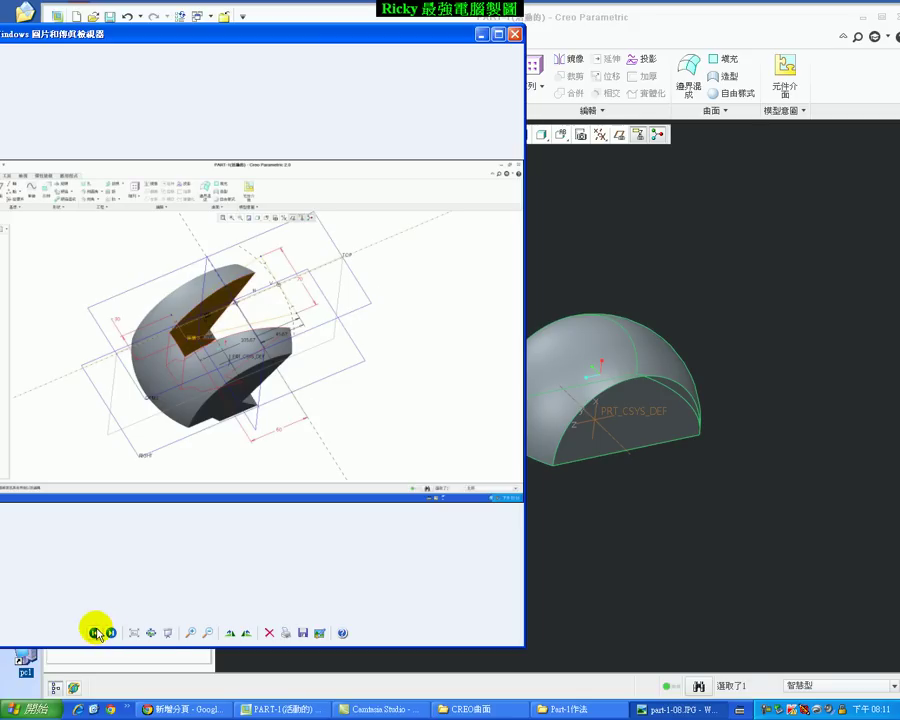
Step back to an earlier screenshot, then spin the half-sphere to show its flat face.
{"action": "left_click", "coordinate": [96, 632]}
{"action": "left_click", "coordinate": [96, 632]}
{"action": "left_click", "coordinate": [96, 632]}
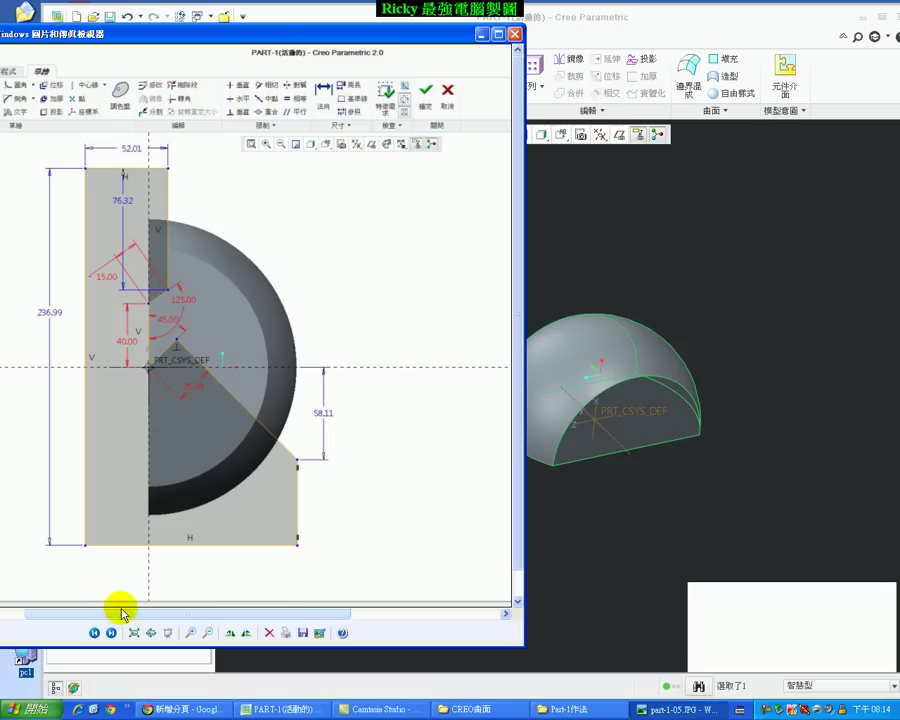
{"action": "left_click", "coordinate": [664, 516]}
{"action": "mouse_move", "coordinate": [597, 536]}
{"action": "middle_mouse_down"}
{"action": "mouse_move", "coordinate": [576, 418]}
{"action": "mouse_move", "coordinate": [500, 486]}
{"action": "mouse_move", "coordinate": [540, 516]}
{"action": "mouse_move", "coordinate": [469, 506]}
{"action": "middle_mouse_up"}
Start Sketch 2 on the half-sphere's flat face and consult the dimensioned reference drawing.
{"action": "left_click", "coordinate": [304, 72]}
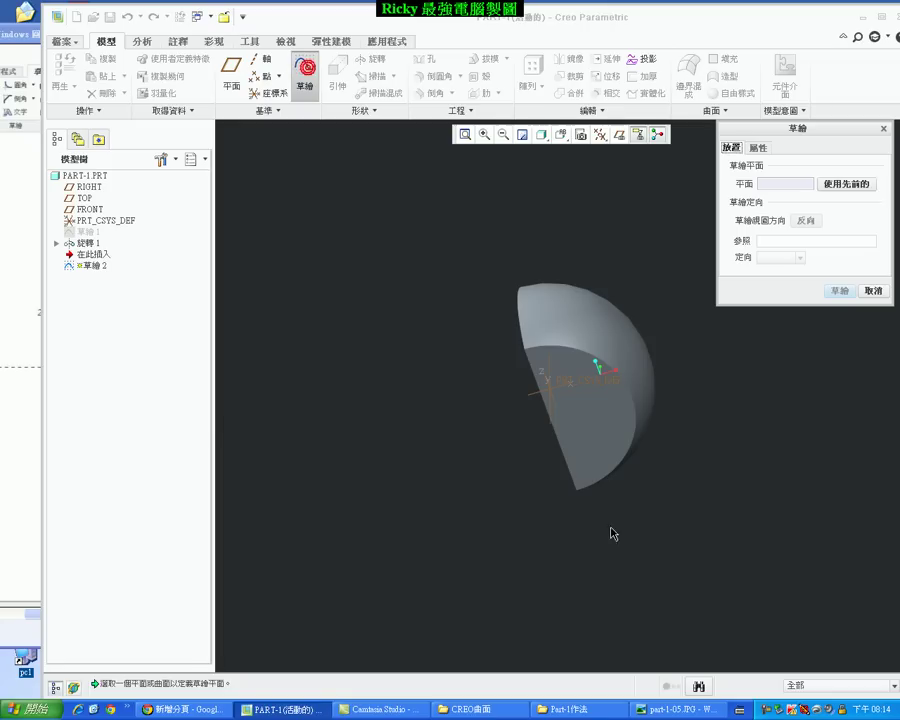
{"action": "left_click", "coordinate": [573, 411]}
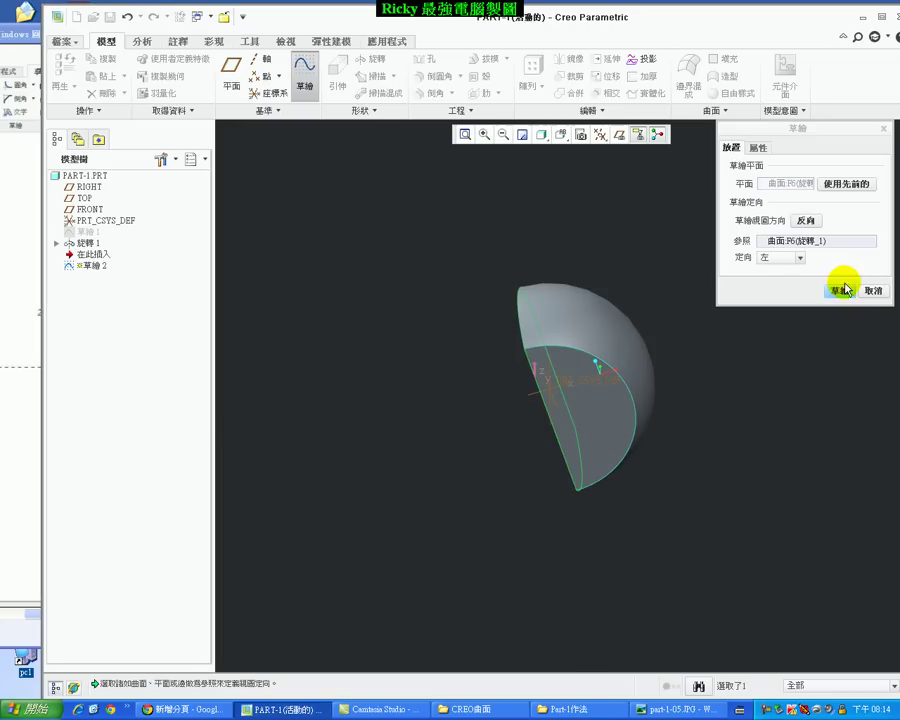
{"action": "left_click", "coordinate": [839, 291]}
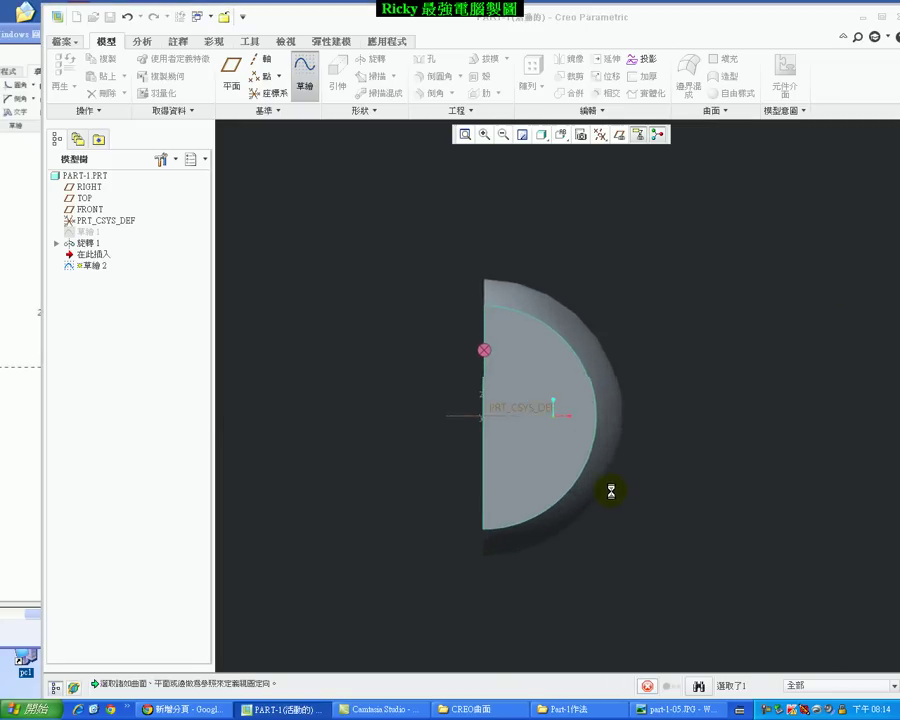
{"action": "left_click", "coordinate": [18, 310]}
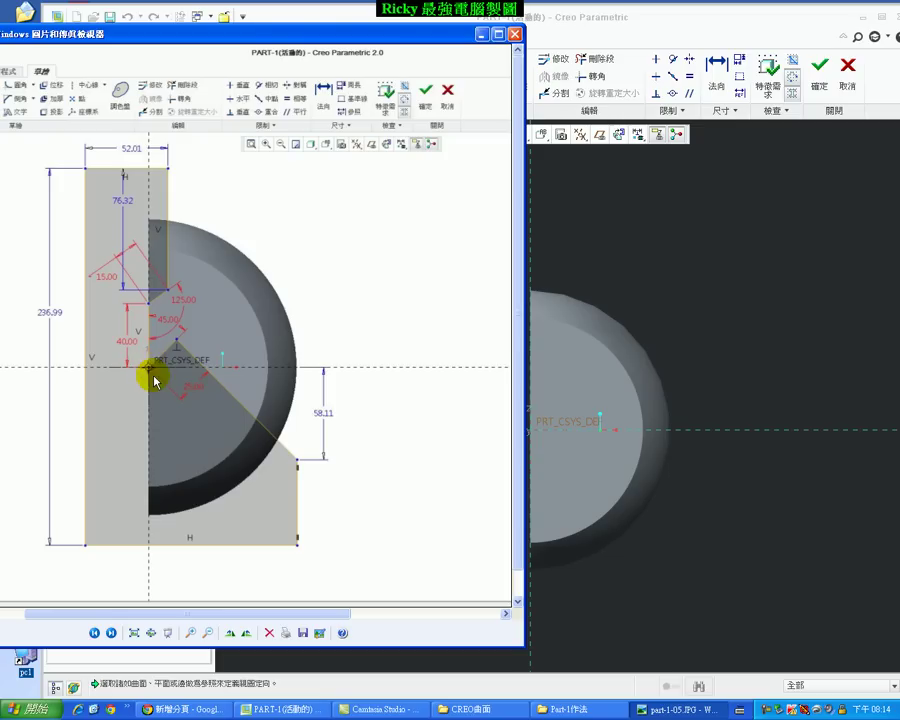
{"action": "left_click", "coordinate": [645, 193]}
Resize the Creo window and model tree, then draw a vertical line above the flat face.
{"action": "left_click_drag", "start_coordinate": [46, 12], "coordinate": [243, 27]}
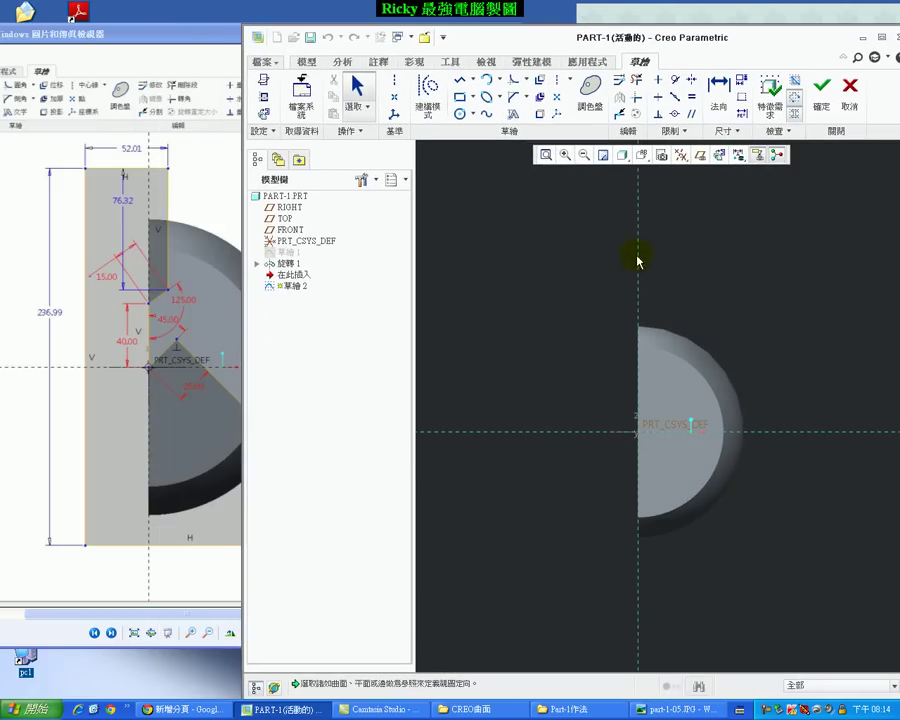
{"action": "left_click_drag", "start_coordinate": [413, 310], "coordinate": [354, 308]}
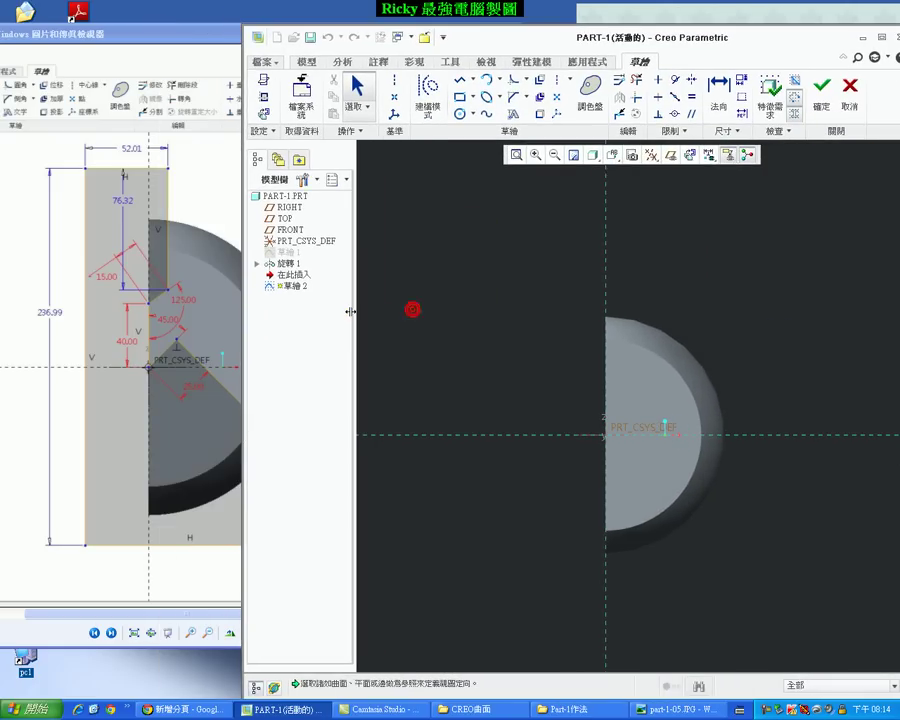
{"action": "left_click", "coordinate": [459, 80]}
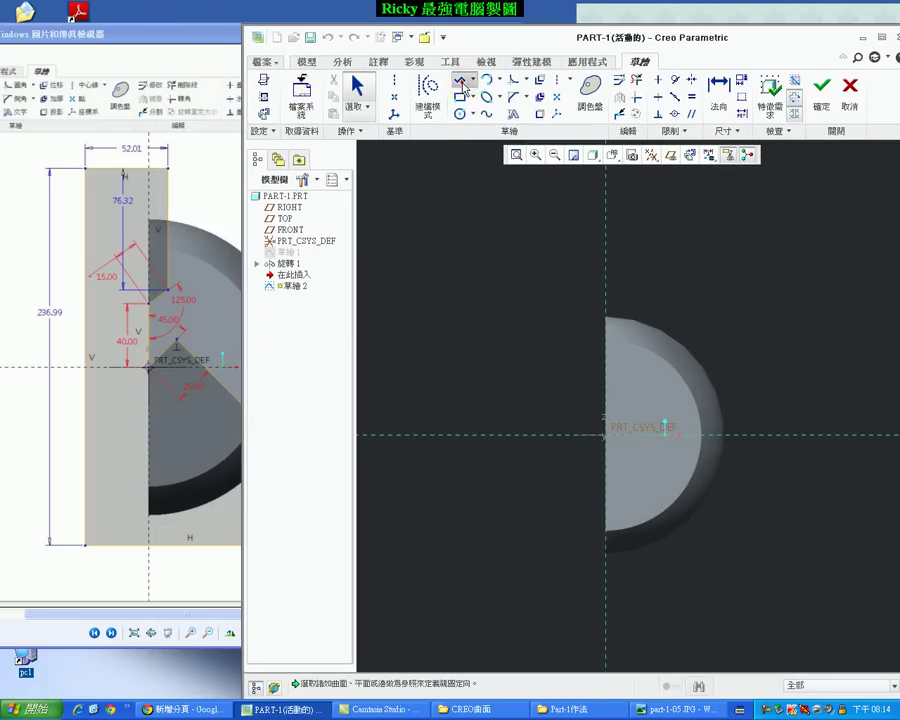
{"action": "left_click", "coordinate": [623, 283]}
{"action": "left_click", "coordinate": [624, 390]}
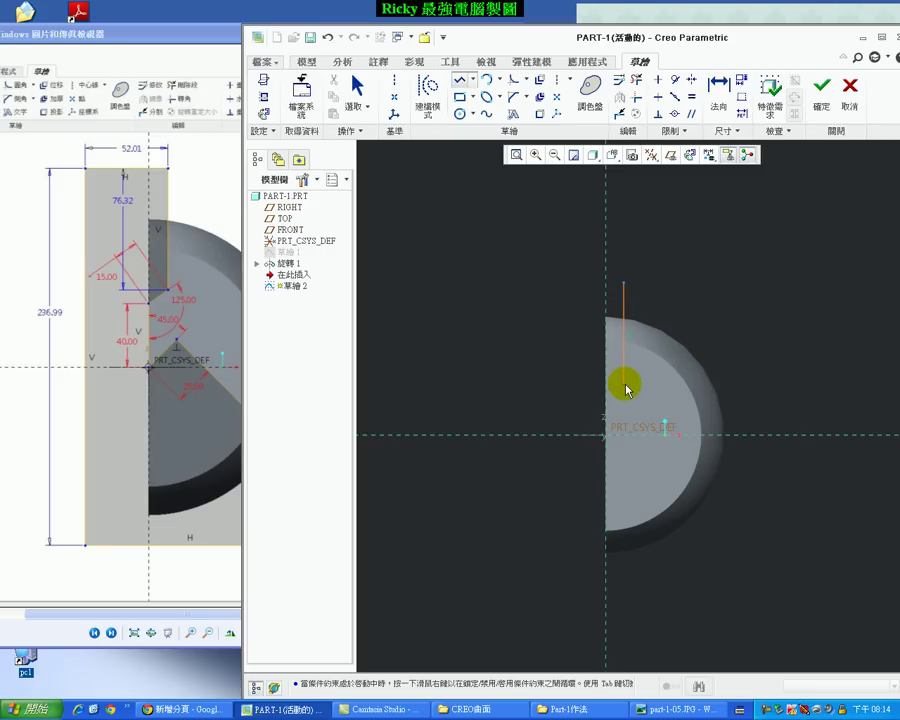
{"action": "middle_click", "coordinate": [608, 398]}
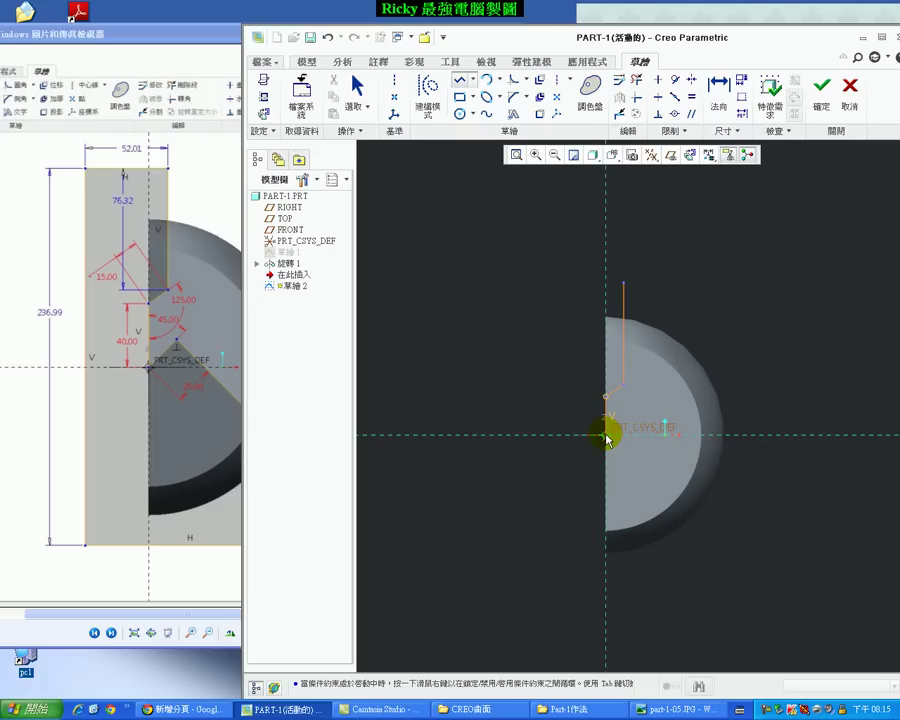
Draw the notch near the origin and the sloping lower edge, closing the profile at the top.
{"action": "left_click", "coordinate": [636, 419]}
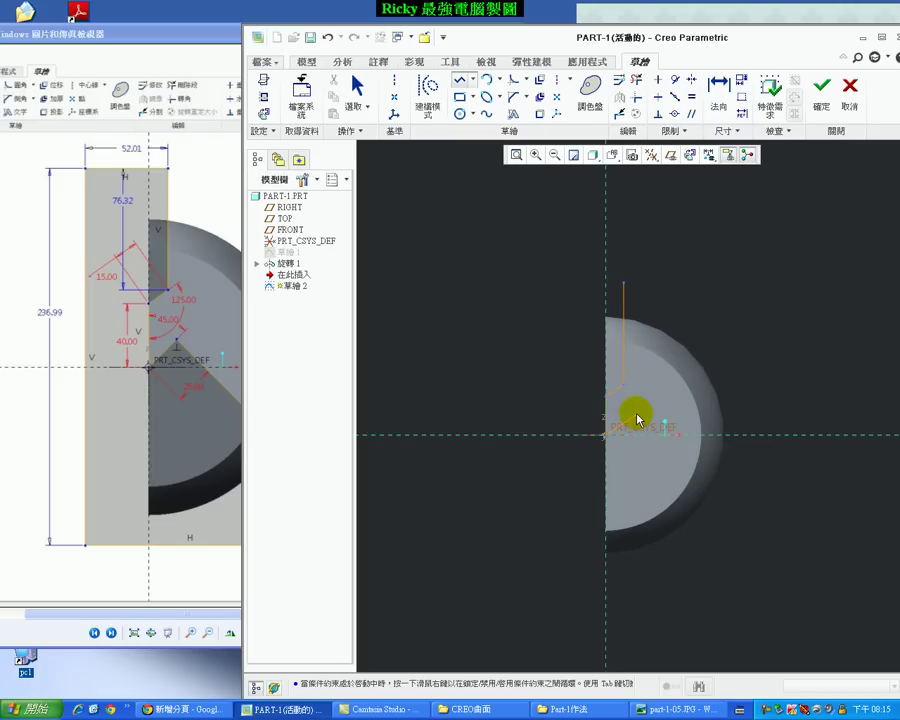
{"action": "left_click", "coordinate": [636, 415]}
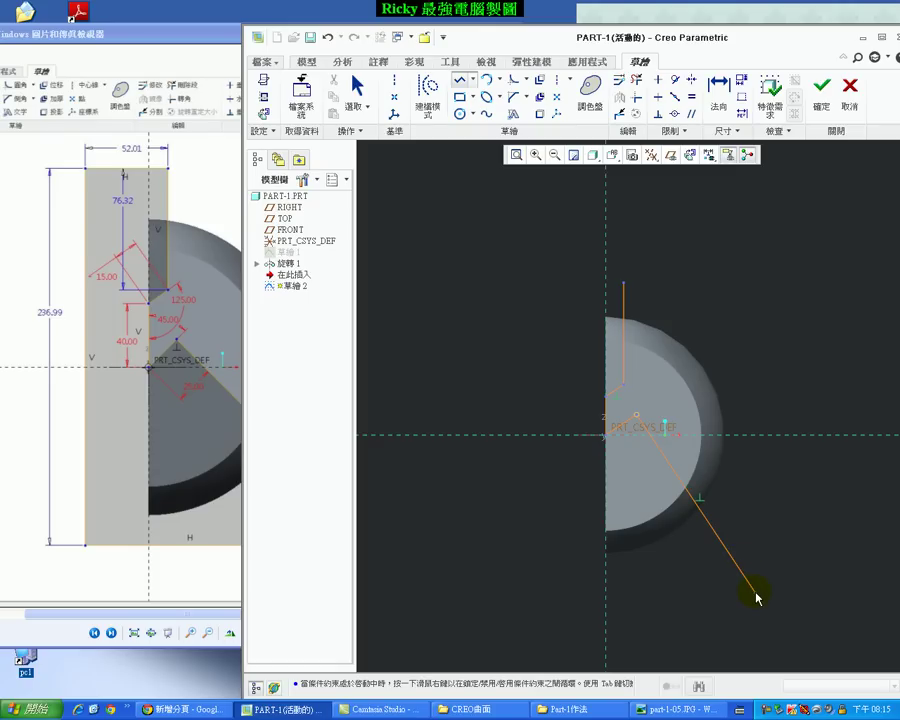
{"action": "left_click", "coordinate": [548, 592]}
{"action": "left_click", "coordinate": [626, 285]}
{"action": "middle_click", "coordinate": [582, 460]}
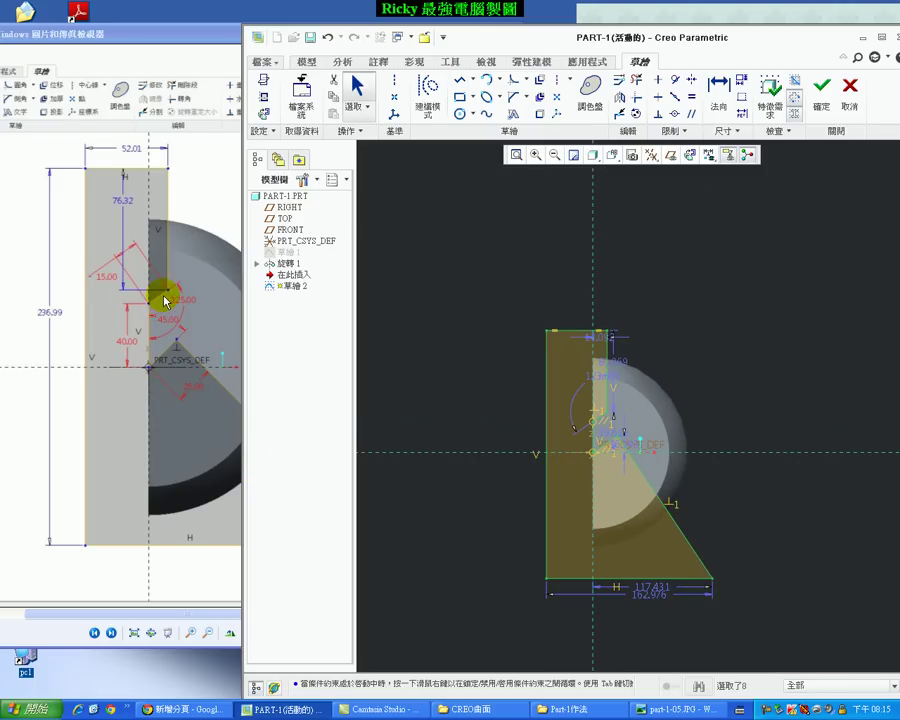
Add a 15 length dimension to the upper notch's chamfer edge.
{"action": "scroll", "coordinate": [663, 412], "scroll_direction": "up", "scroll_amount": 3}
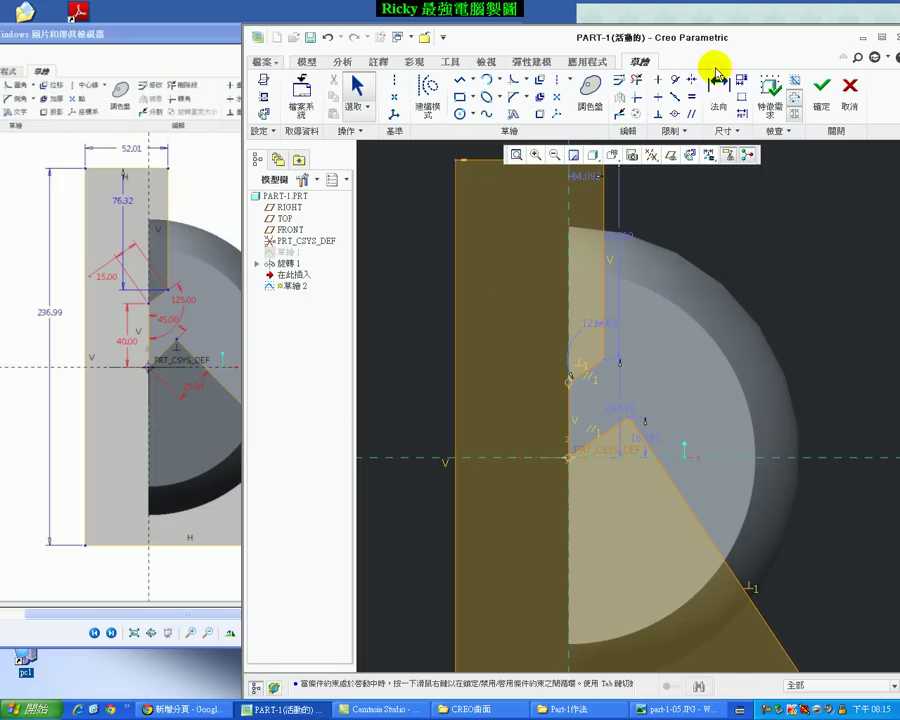
{"action": "scroll", "coordinate": [677, 362], "scroll_direction": "up", "scroll_amount": 3}
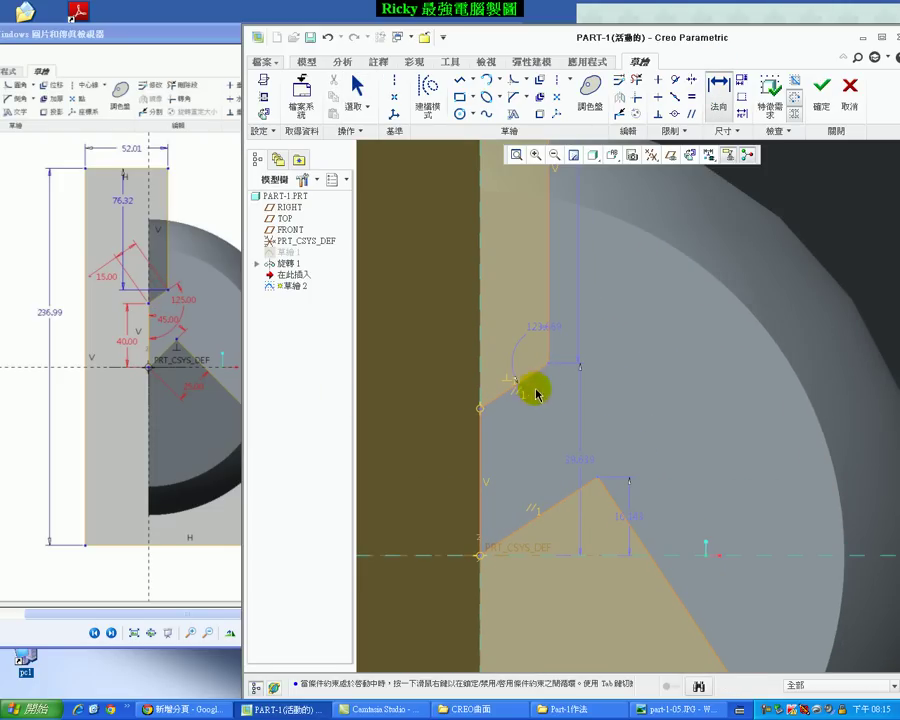
{"action": "middle_click", "coordinate": [501, 349]}
{"action": "type", "text": "15"}
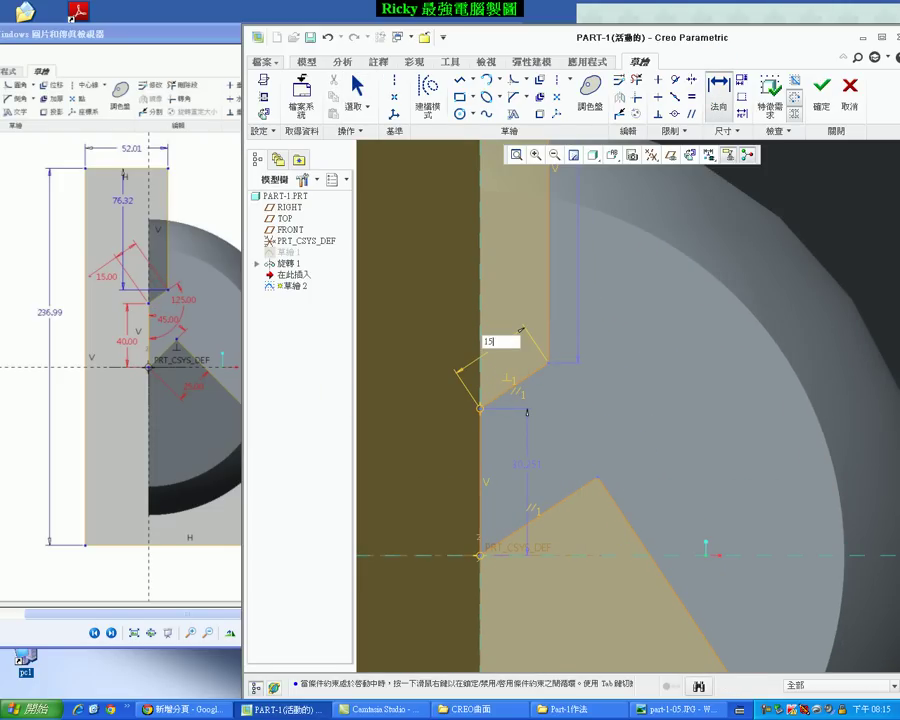
{"action": "key", "text": "Return"}
Change the chamfer's angle dimension to 135.
{"action": "scroll", "coordinate": [577, 372], "scroll_direction": "down", "scroll_amount": 2}
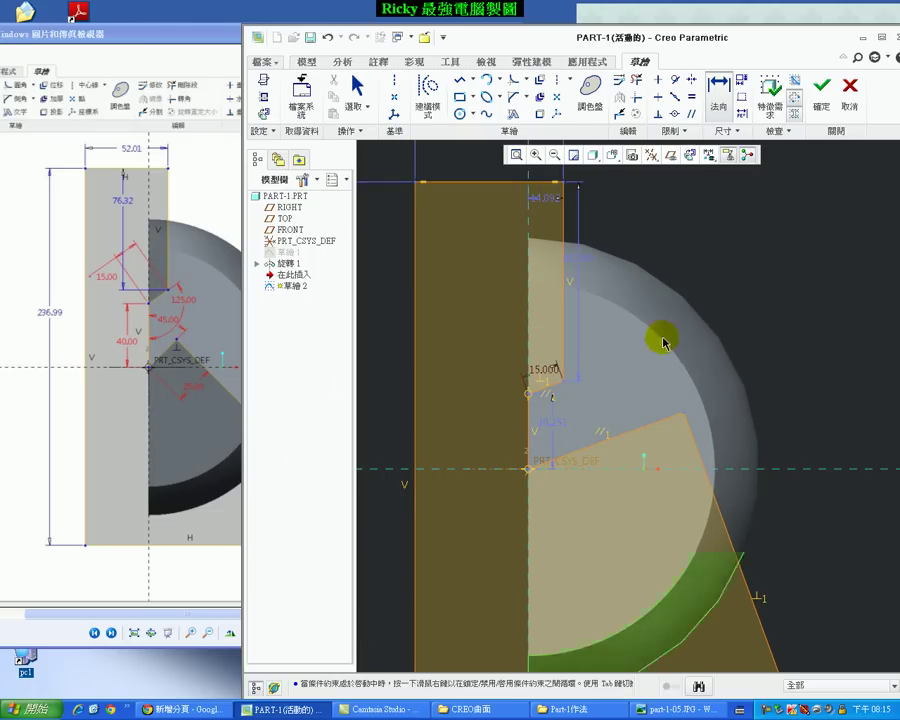
{"action": "scroll", "coordinate": [538, 411], "scroll_direction": "up", "scroll_amount": 3}
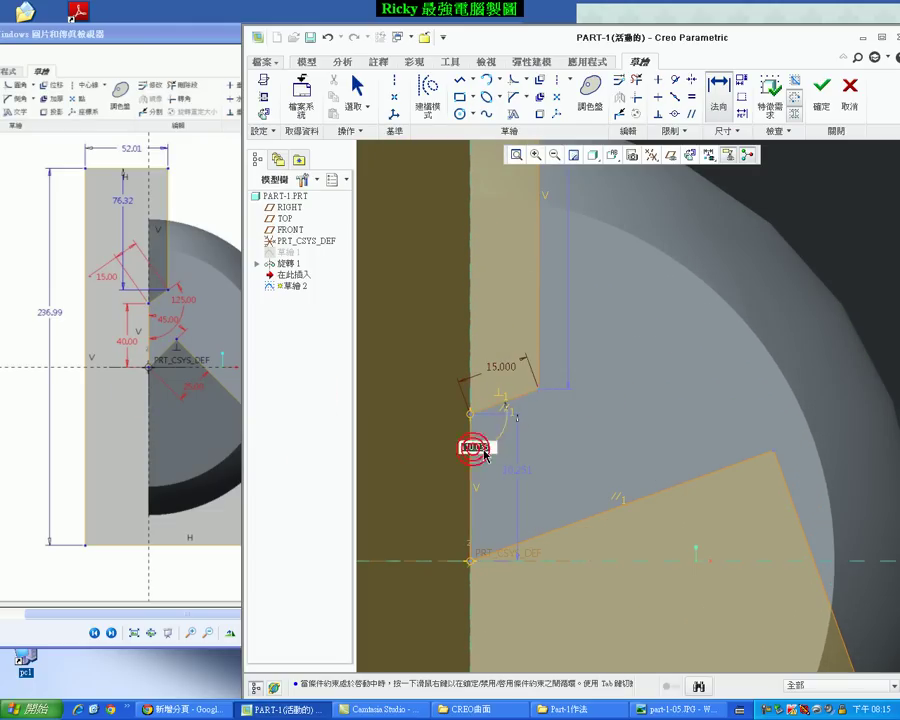
{"action": "type", "text": "135"}
{"action": "key", "text": "Return"}
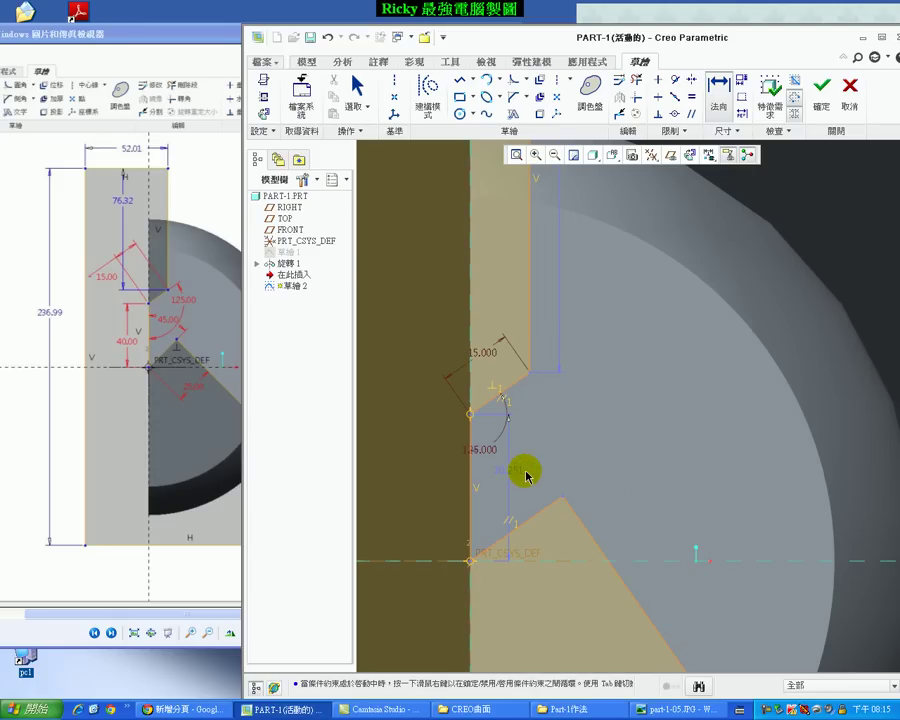
Place a dimension on the lower notch and delete the conflicting item it raises.
{"action": "left_click", "coordinate": [484, 521]}
{"action": "middle_click", "coordinate": [484, 521]}
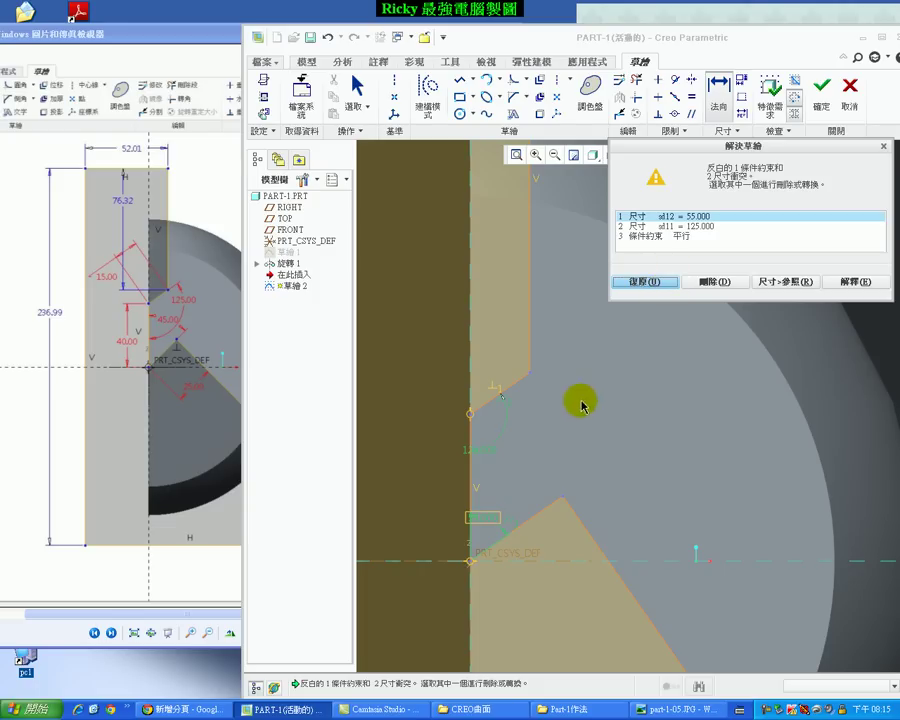
{"action": "left_click", "coordinate": [702, 282]}
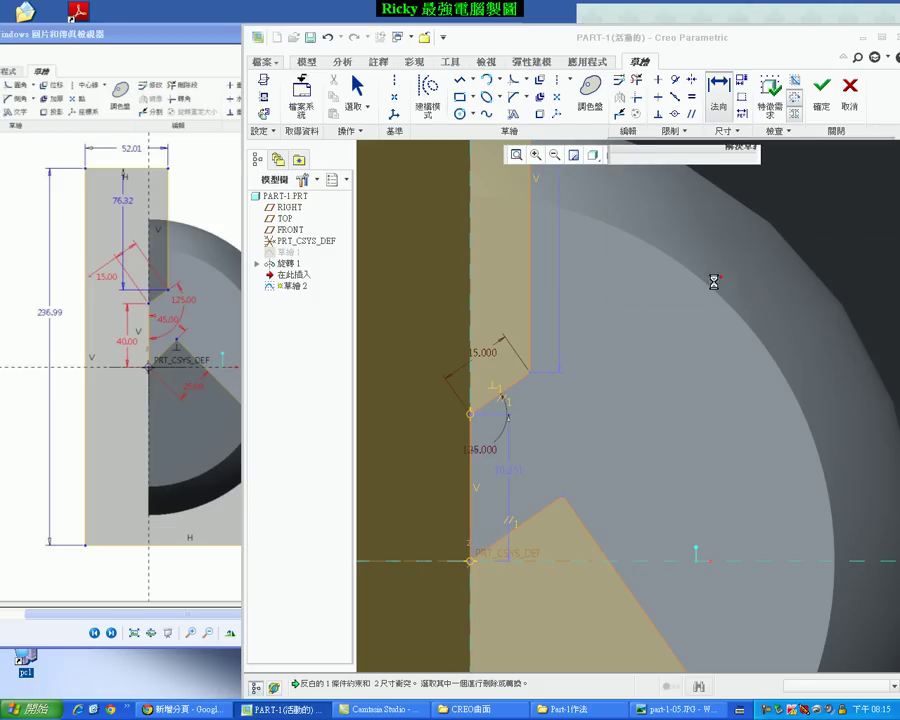
{"action": "scroll", "coordinate": [514, 447], "scroll_direction": "up", "scroll_amount": 2}
{"action": "scroll", "coordinate": [520, 480], "scroll_direction": "down", "scroll_amount": 1}
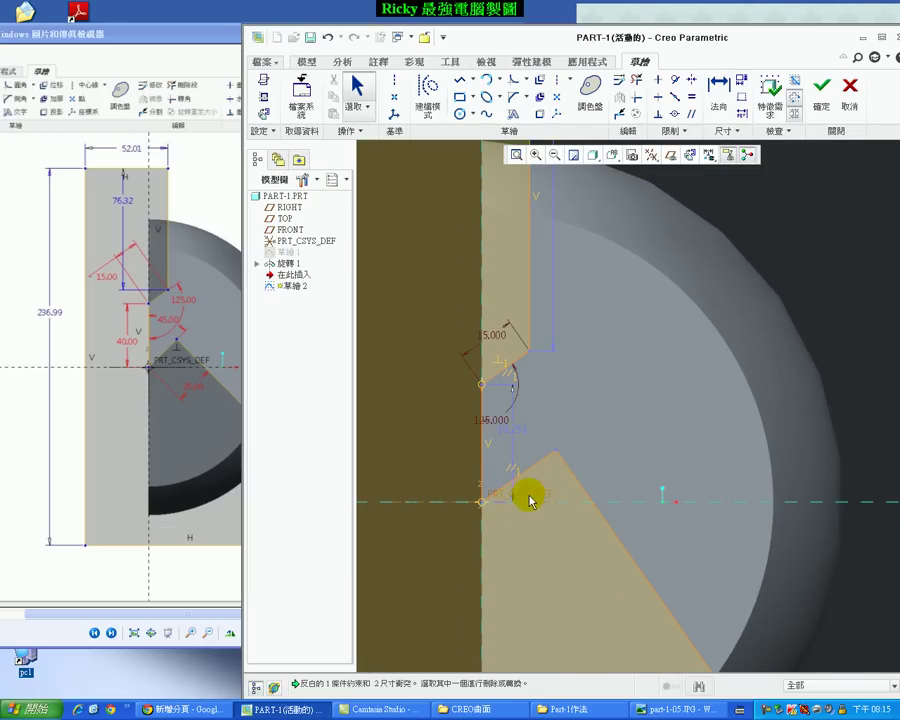
Add a new lower-notch dimension, removing the conflicting parallel constraint.
{"action": "left_click", "coordinate": [718, 88]}
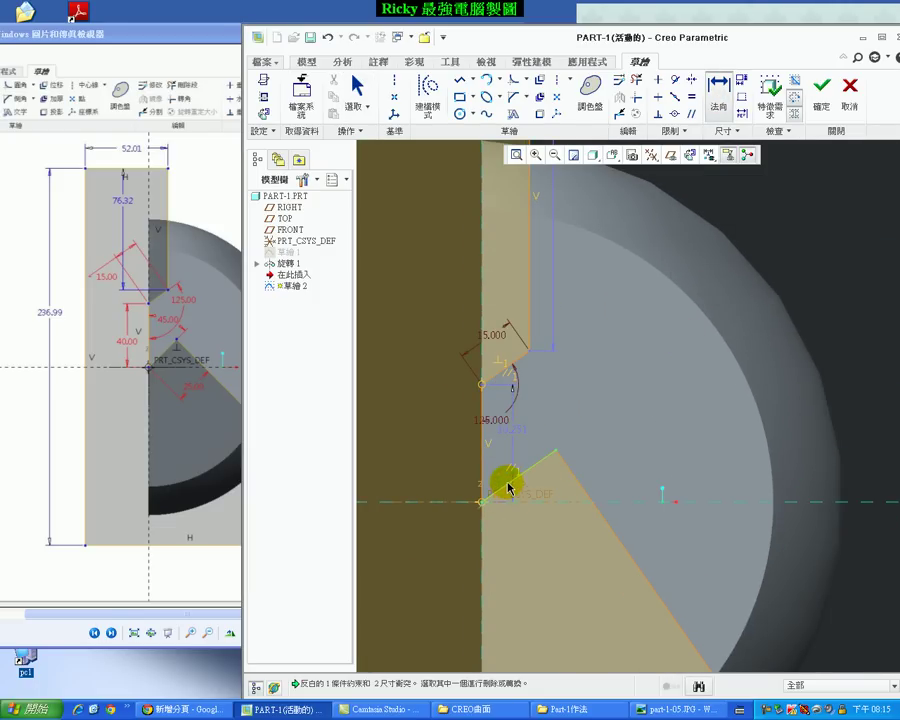
{"action": "middle_click", "coordinate": [494, 466]}
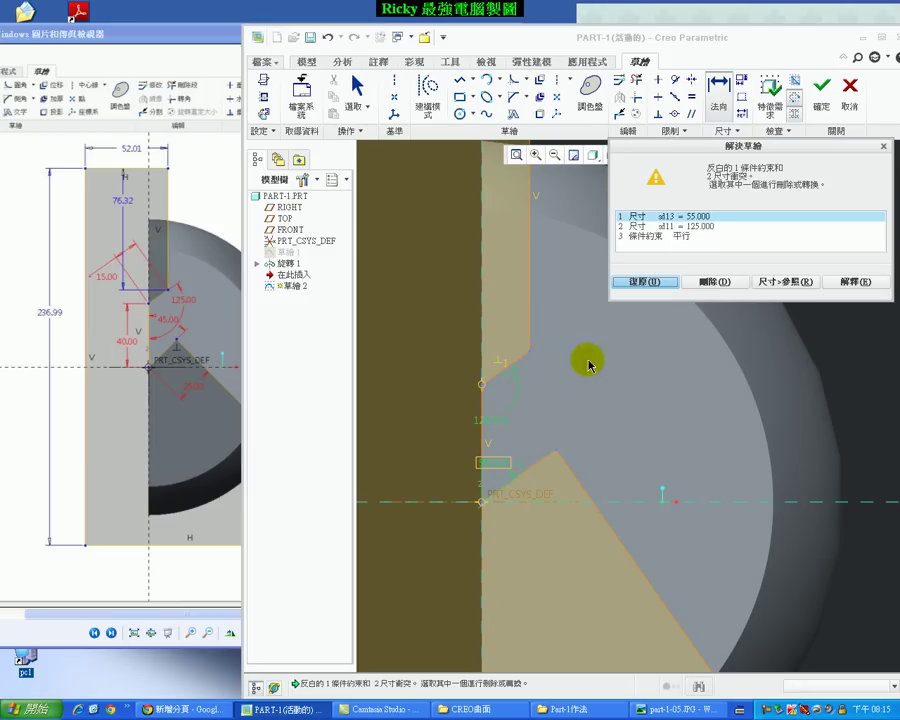
{"action": "left_click", "coordinate": [662, 236]}
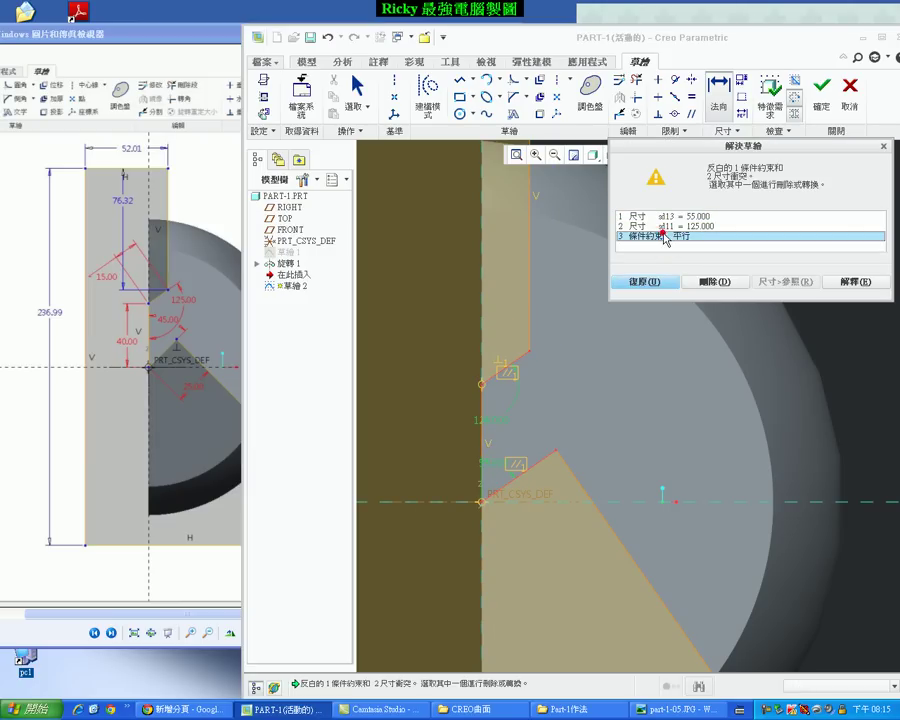
{"action": "left_click", "coordinate": [717, 282]}
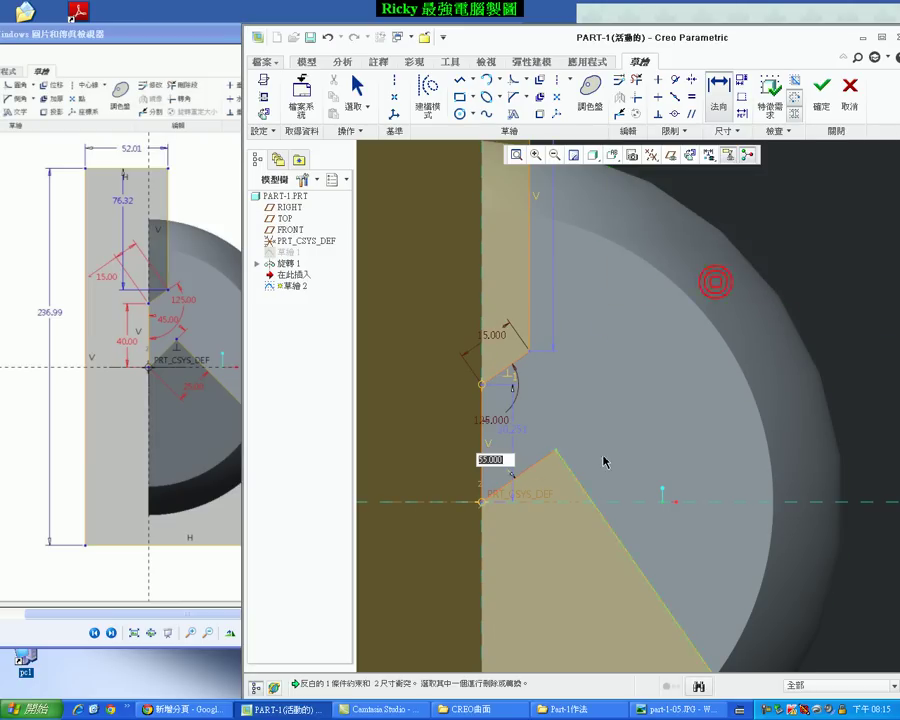
Set the new notch angle to 45 and dimension the notch height as 40.
{"action": "middle_click", "coordinate": [528, 480]}
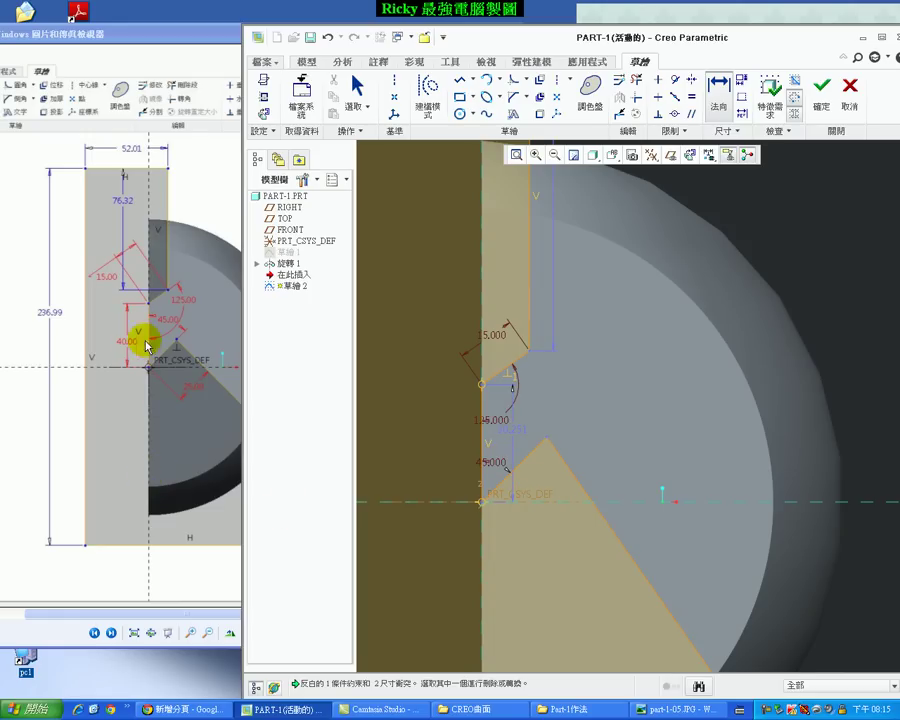
{"action": "left_click", "coordinate": [512, 430]}
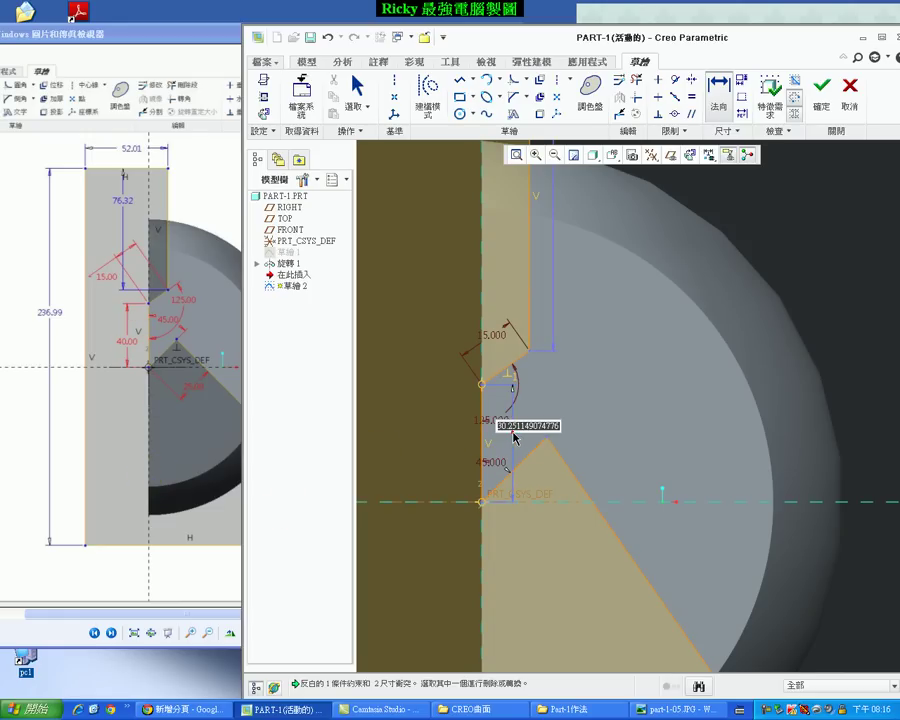
{"action": "type", "text": "40"}
{"action": "middle_click", "coordinate": [578, 430]}
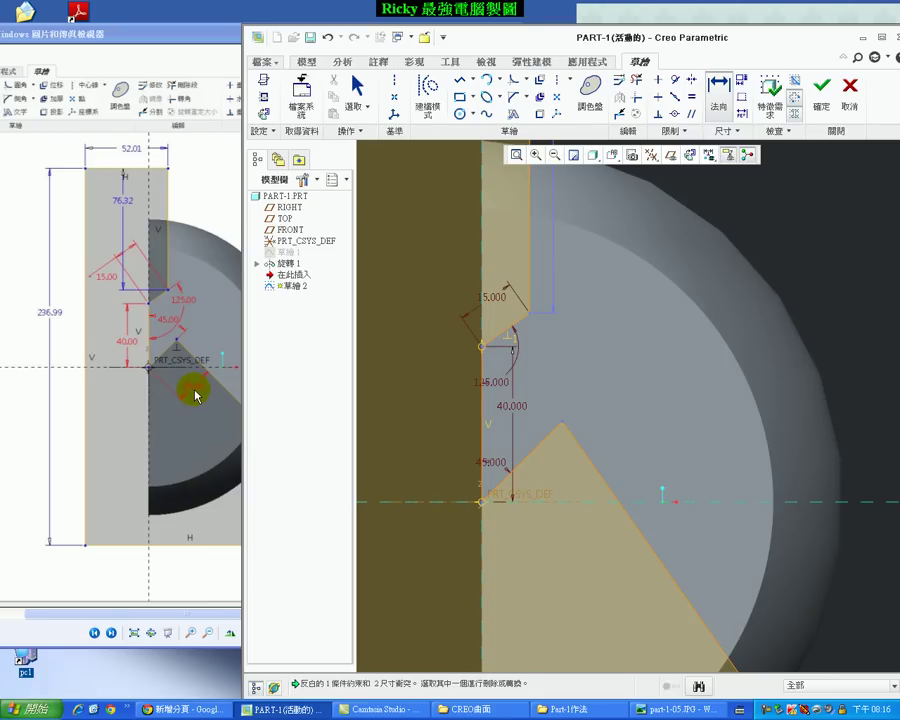
Check the reference drawing, then set the sloping edge length to 25.
{"action": "left_click", "coordinate": [193, 396]}
{"action": "scroll", "coordinate": [193, 396], "scroll_direction": "up", "scroll_amount": 2}
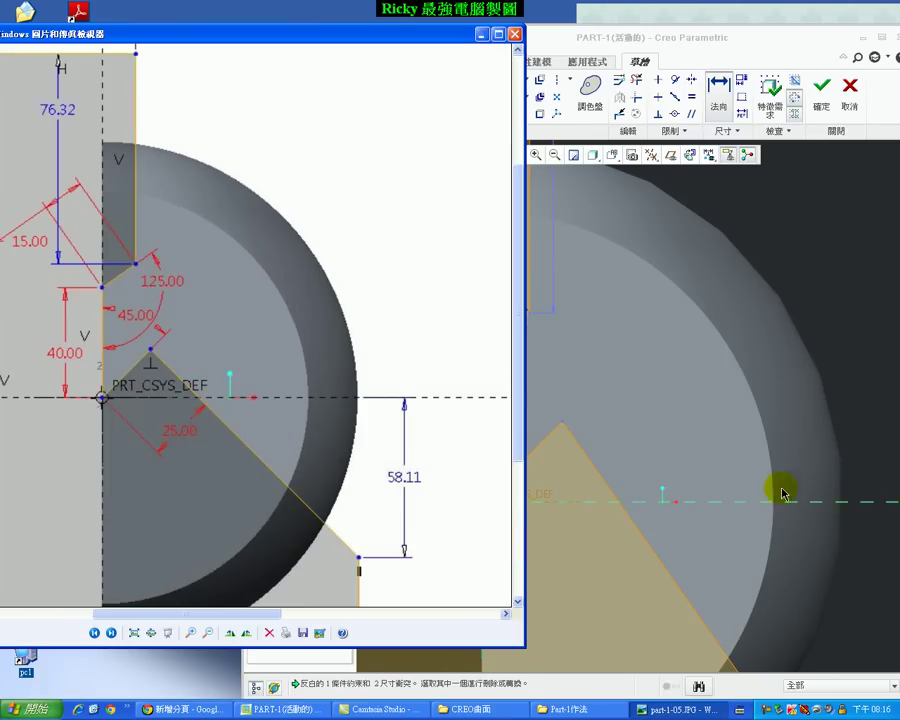
{"action": "left_click", "coordinate": [845, 297]}
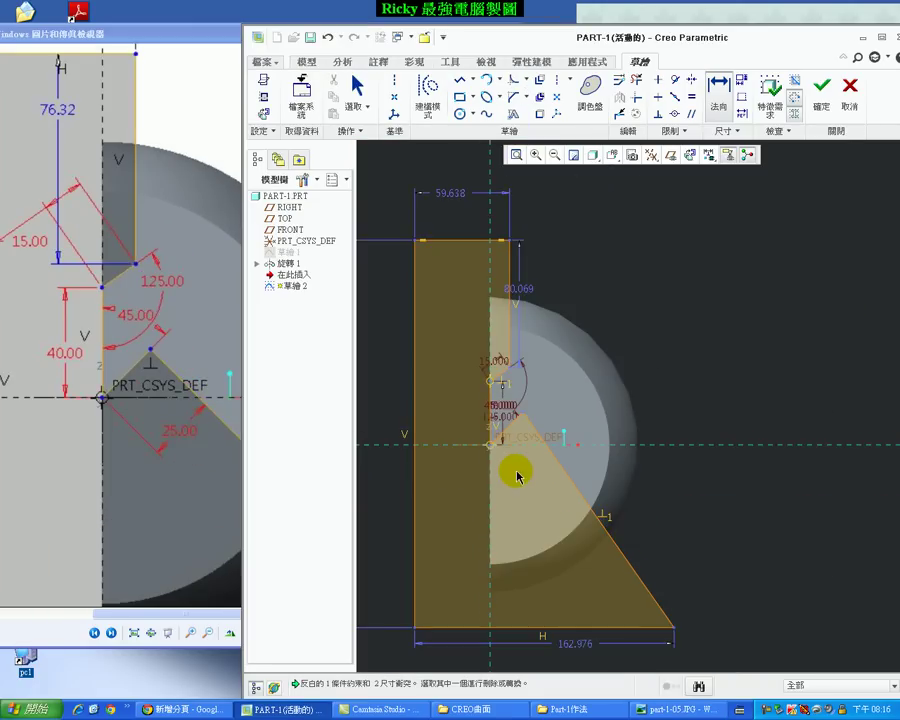
{"action": "scroll", "coordinate": [510, 440], "scroll_direction": "down", "scroll_amount": 3}
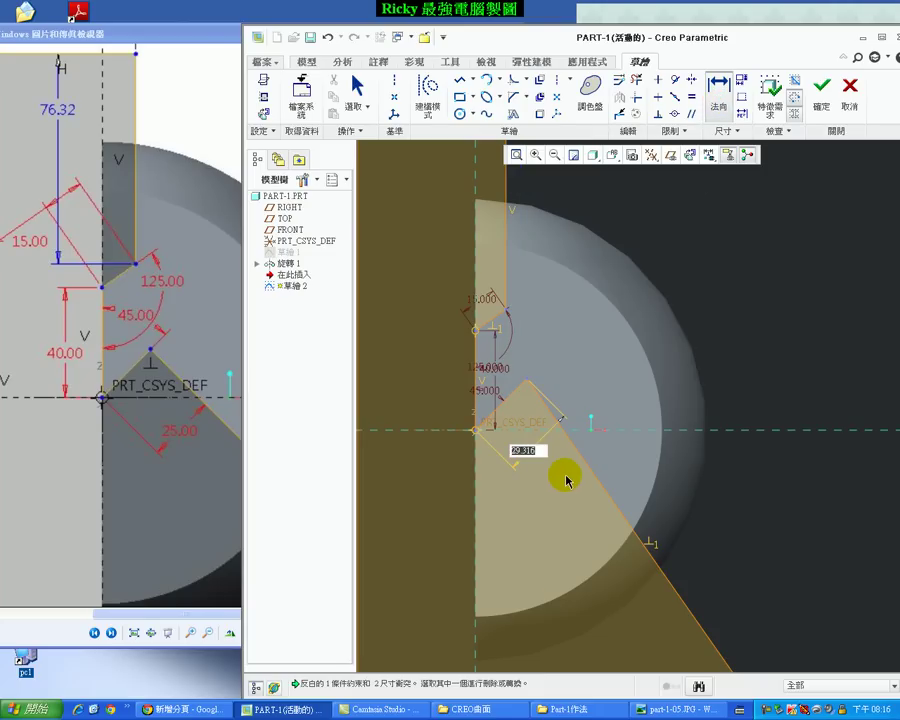
{"action": "type", "text": "25"}
{"action": "key", "text": "Return"}
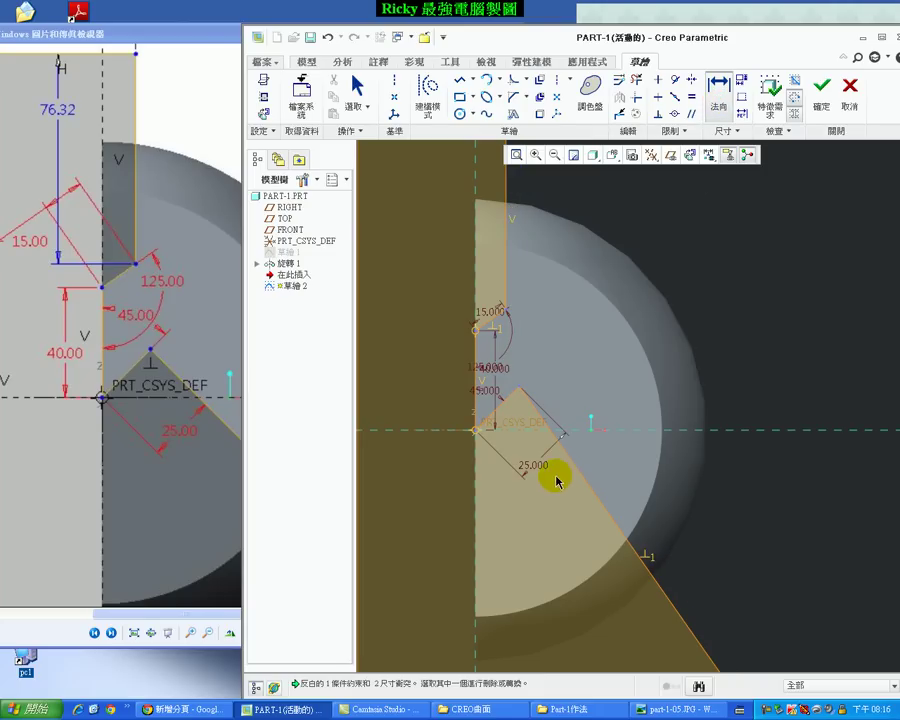
Make a notch line perpendicular, deleting the conflicting perpendicular constraint.
{"action": "middle_click", "coordinate": [743, 337]}
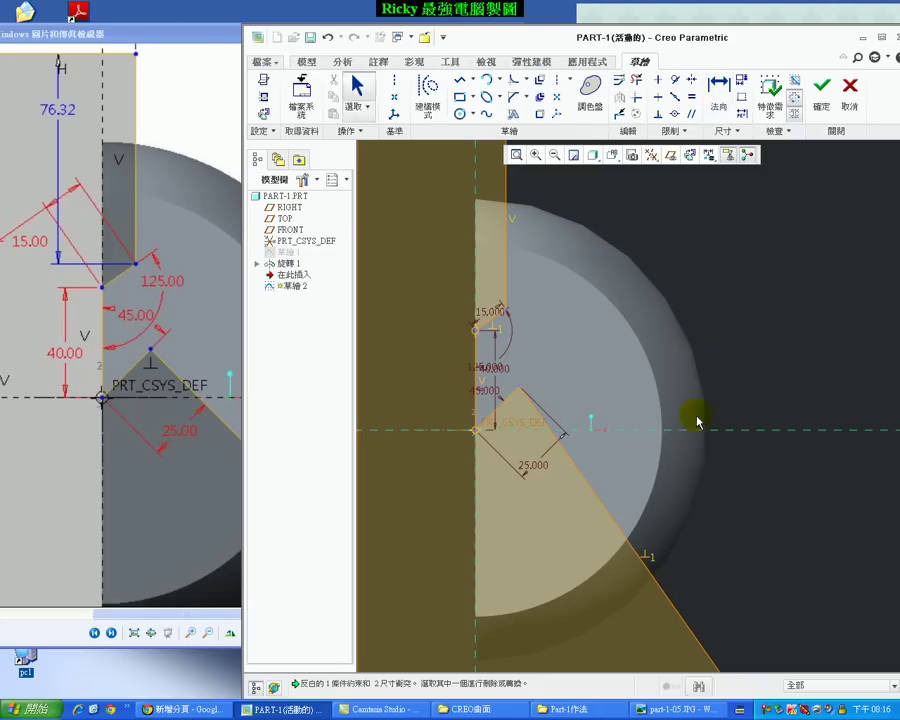
{"action": "left_click", "coordinate": [660, 114]}
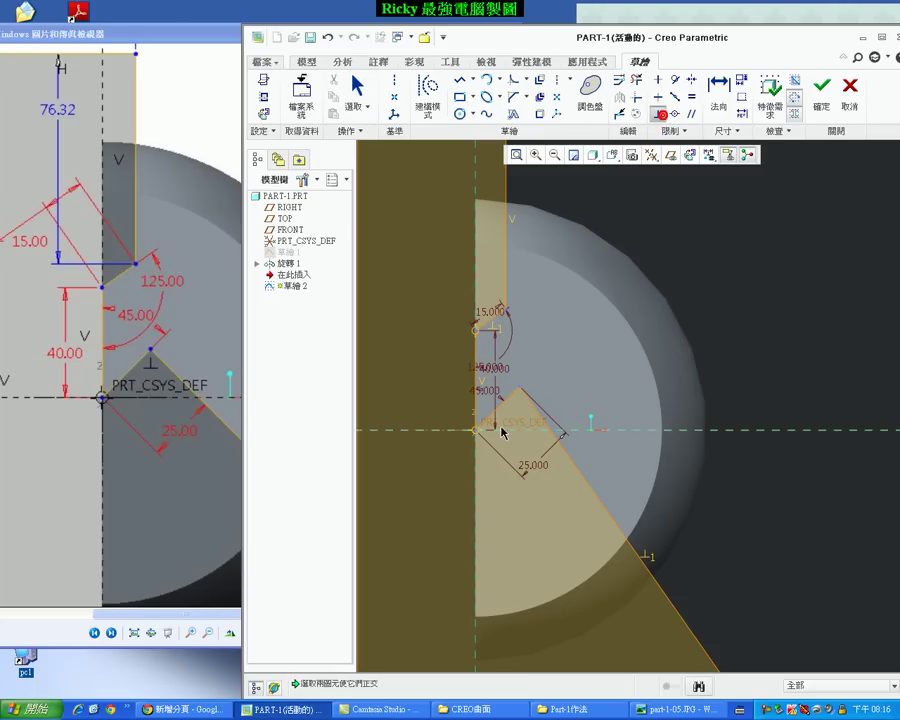
{"action": "left_click", "coordinate": [509, 399]}
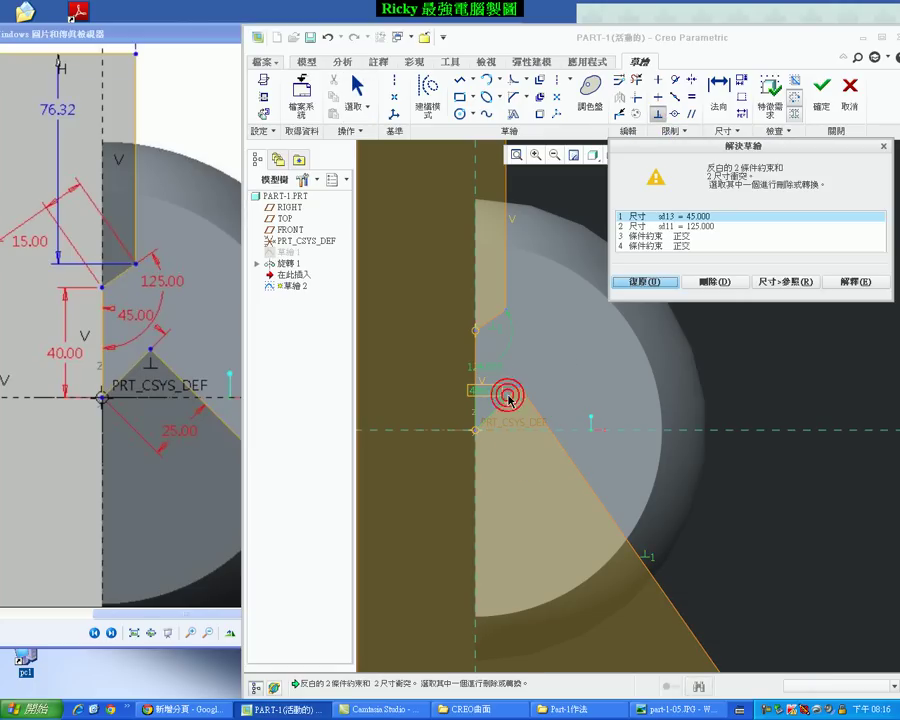
{"action": "left_click", "coordinate": [680, 238]}
{"action": "left_click", "coordinate": [679, 238]}
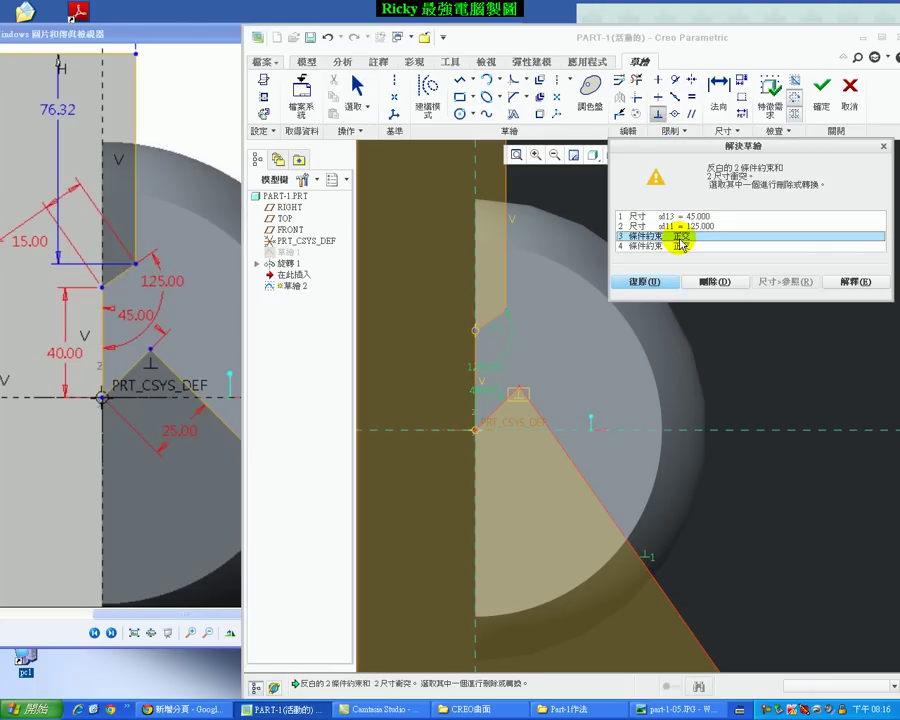
{"action": "left_click", "coordinate": [676, 246]}
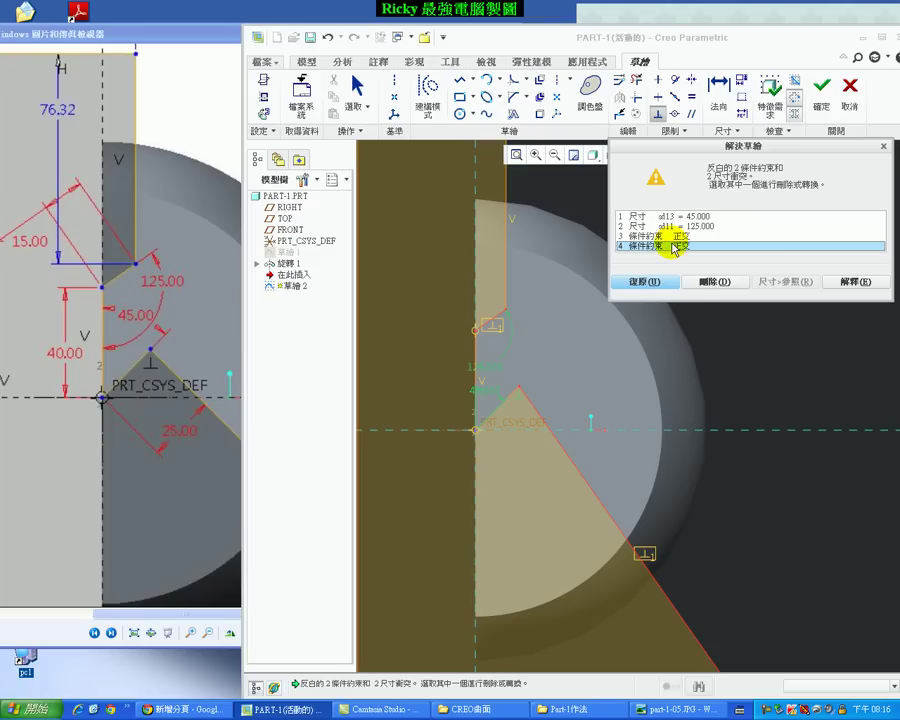
{"action": "left_click", "coordinate": [710, 282]}
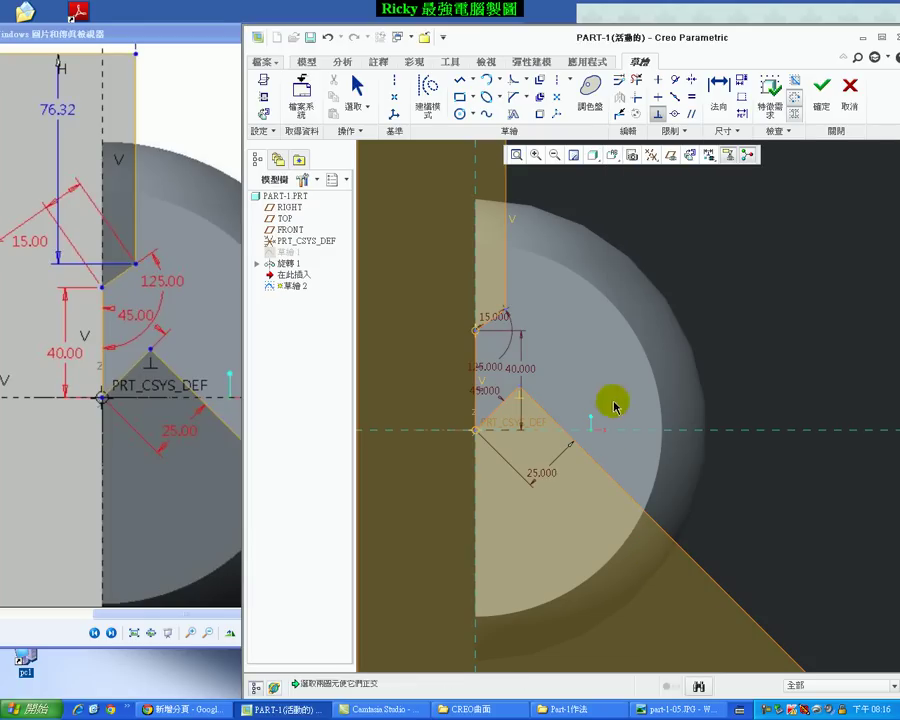
Compare the resolved profile (59.638 by 232.422) against the reference drawing.
{"action": "scroll", "coordinate": [546, 386], "scroll_direction": "down", "scroll_amount": 3}
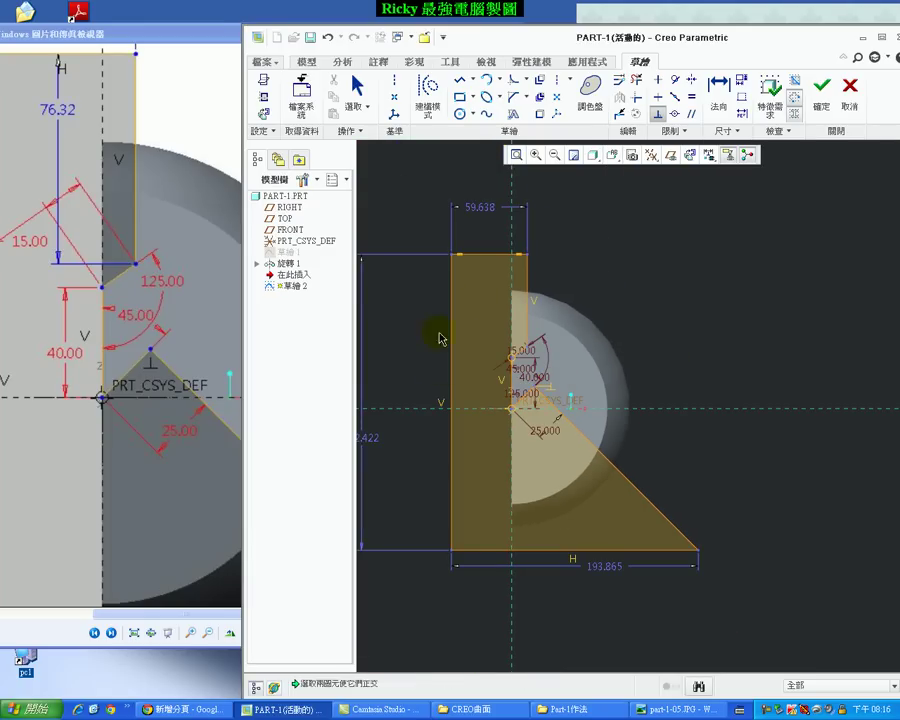
{"action": "scroll", "coordinate": [441, 372], "scroll_direction": "up", "scroll_amount": 3}
{"action": "left_click", "coordinate": [249, 506]}
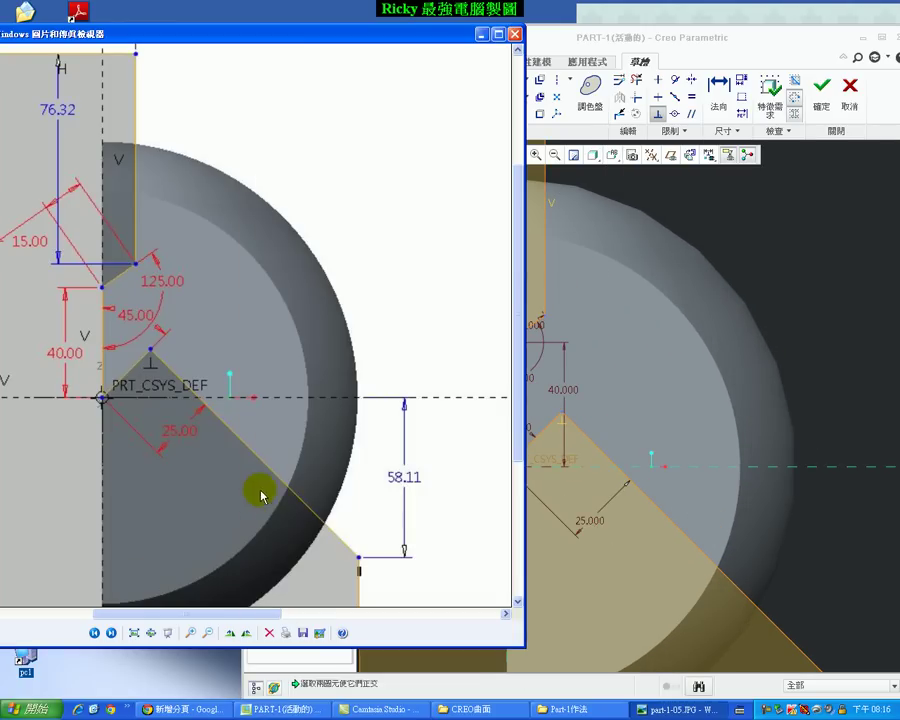
{"action": "scroll", "coordinate": [259, 503], "scroll_direction": "down", "scroll_amount": 1}
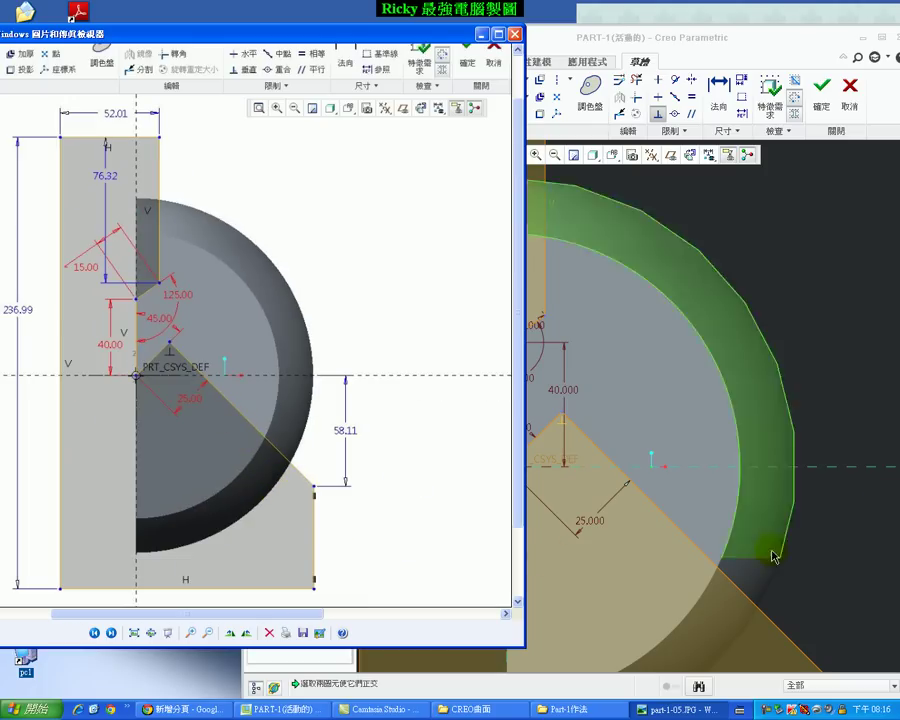
{"action": "left_click", "coordinate": [795, 390]}
{"action": "scroll", "coordinate": [795, 390], "scroll_direction": "down", "scroll_amount": 3}
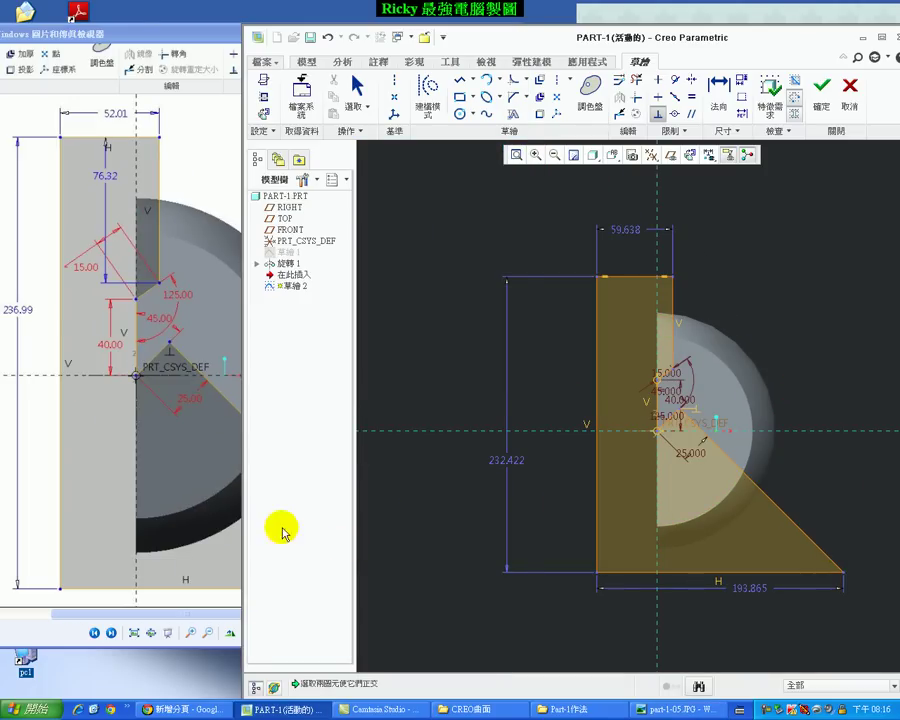
{"action": "left_click", "coordinate": [206, 479]}
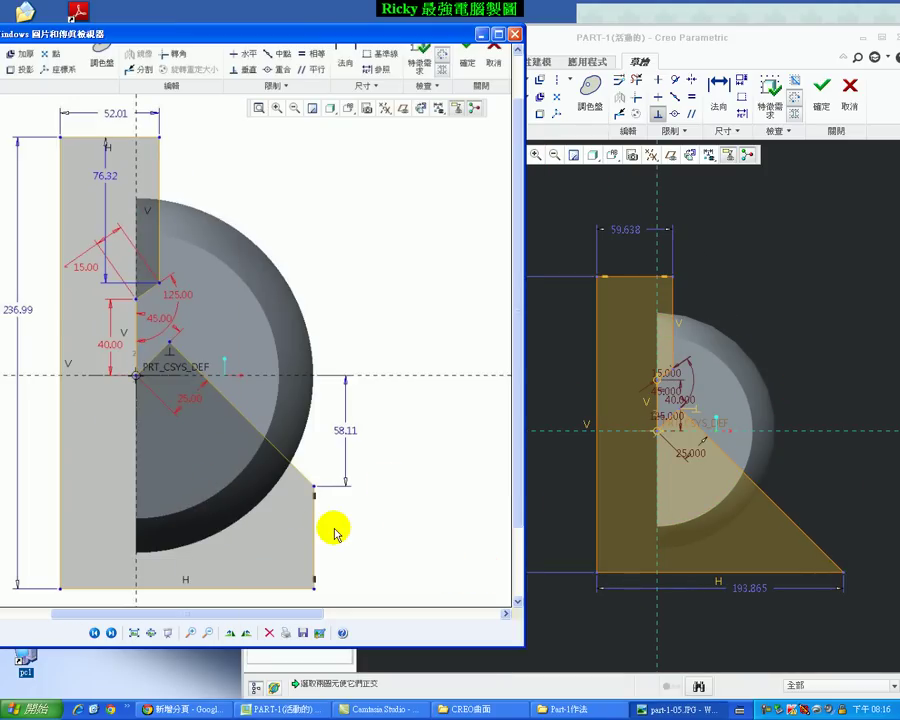
{"action": "left_click", "coordinate": [795, 338]}
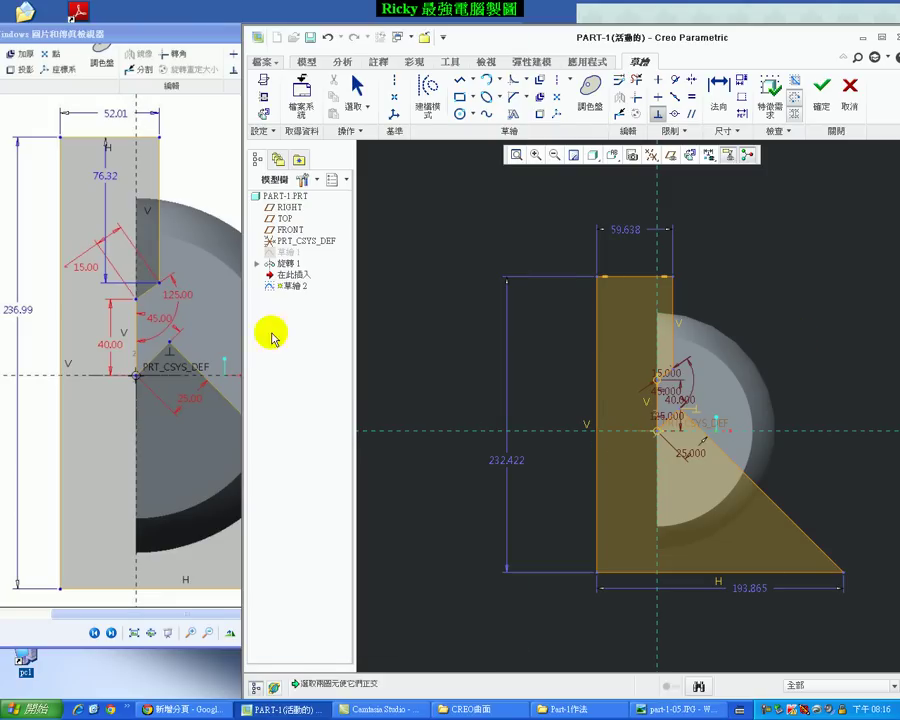
Finish Sketch 2 and extrude it as a flipped, Through All material-removing cut.
{"action": "left_click", "coordinate": [820, 100]}
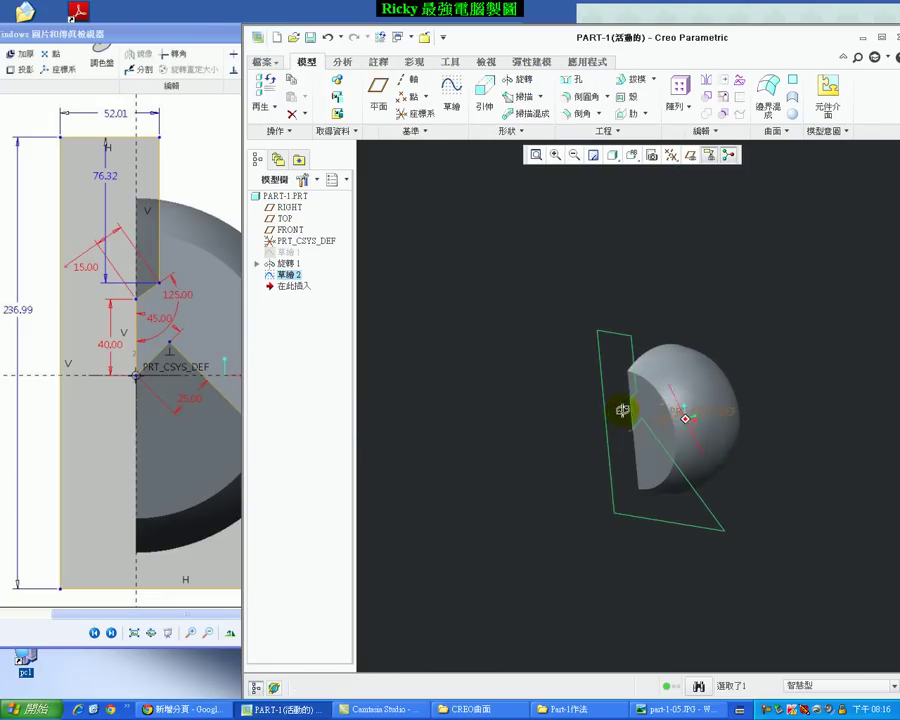
{"action": "left_click", "coordinate": [480, 100]}
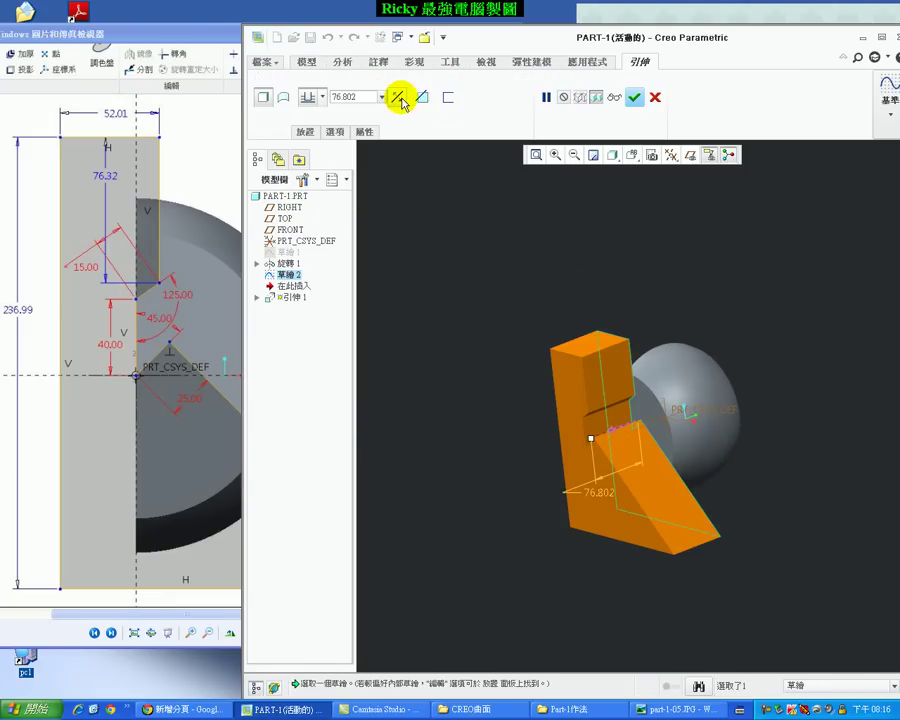
{"action": "left_click", "coordinate": [398, 97]}
{"action": "left_click", "coordinate": [421, 97]}
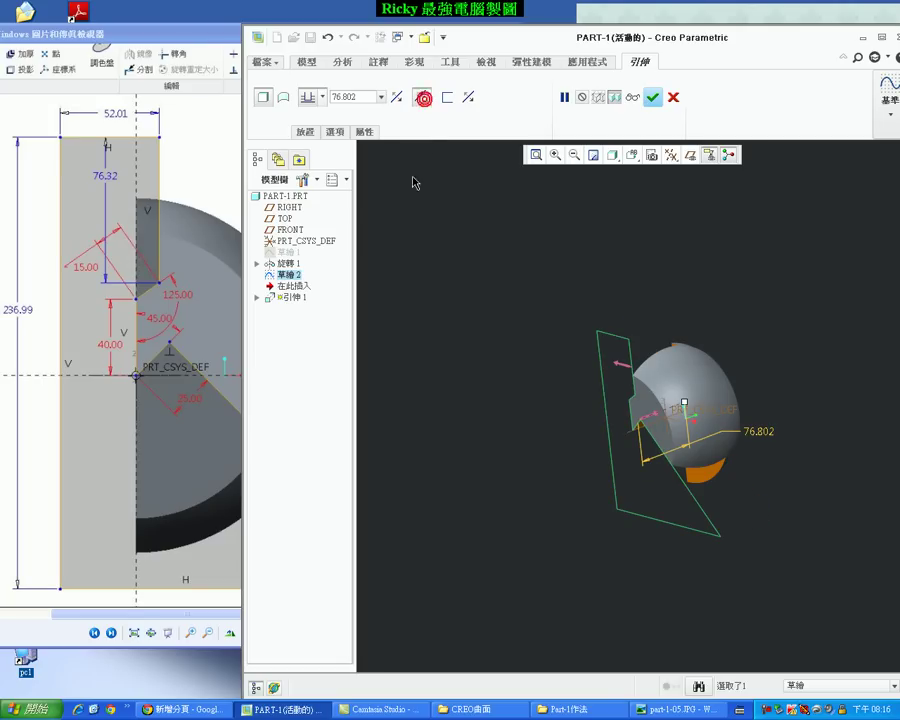
{"action": "left_click", "coordinate": [323, 97]}
{"action": "left_click", "coordinate": [308, 172]}
{"action": "left_click", "coordinate": [651, 98]}
{"action": "mouse_move", "coordinate": [711, 494]}
{"action": "middle_mouse_down"}
{"action": "mouse_move", "coordinate": [717, 358]}
{"action": "mouse_move", "coordinate": [783, 412]}
{"action": "mouse_move", "coordinate": [817, 398]}
{"action": "middle_mouse_up"}
{"action": "scroll", "coordinate": [700, 503], "scroll_direction": "down", "scroll_amount": 3}
Browse the next two reference images, then orbit the model.
{"action": "left_click", "coordinate": [120, 437]}
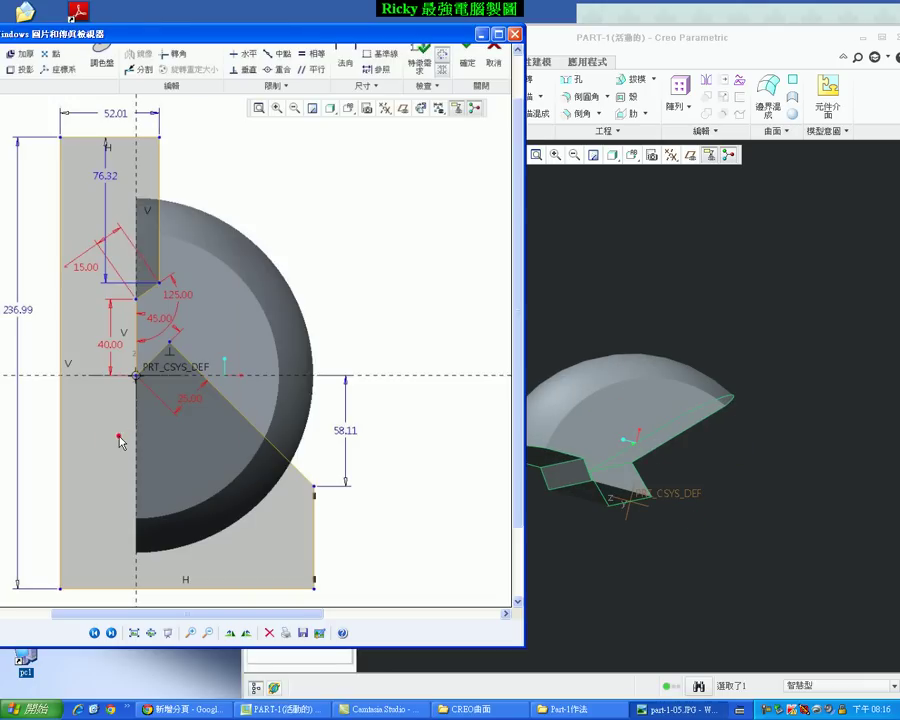
{"action": "left_click", "coordinate": [111, 633]}
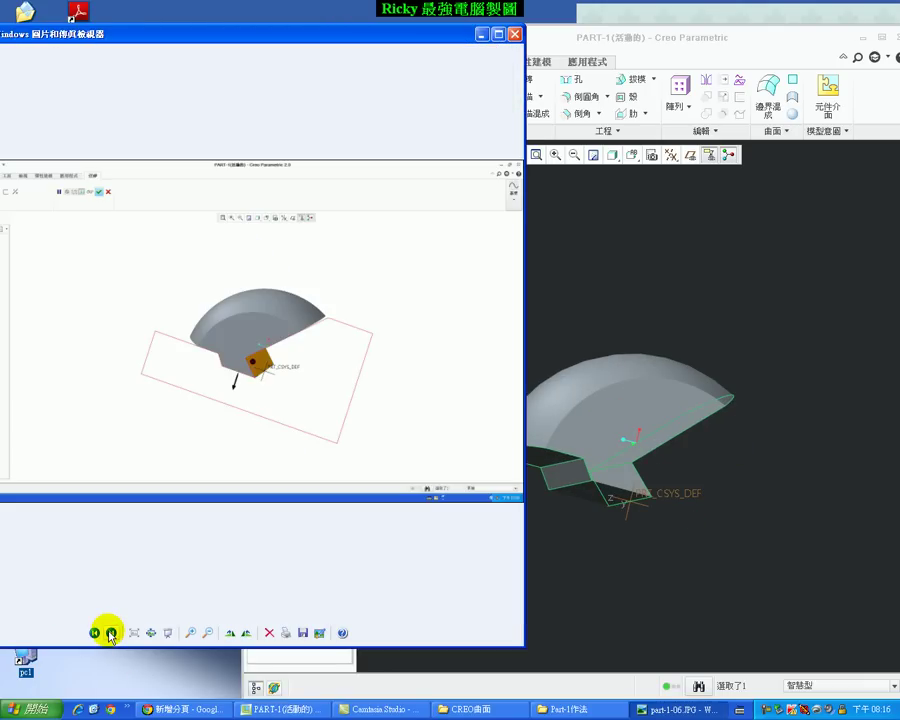
{"action": "left_click", "coordinate": [111, 633]}
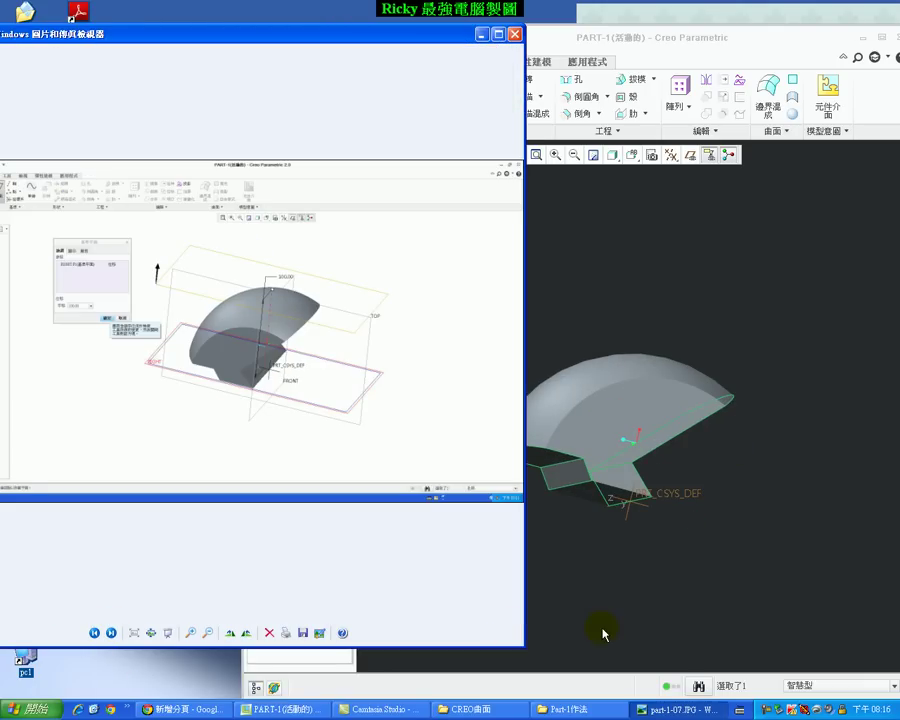
{"action": "left_click", "coordinate": [593, 635]}
{"action": "middle_click_drag", "start_coordinate": [607, 558], "coordinate": [578, 571]}
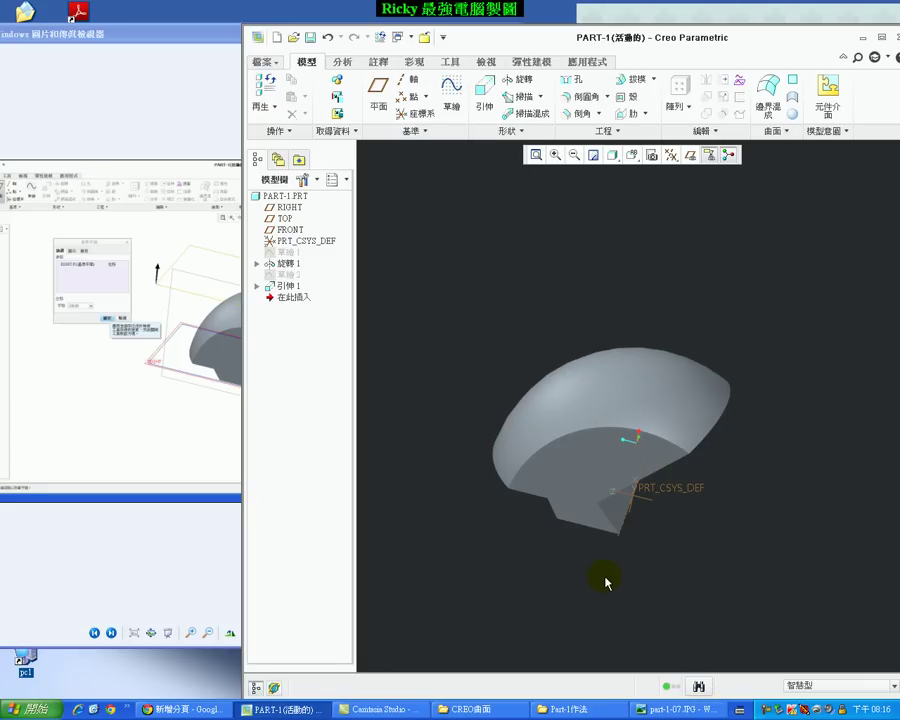
Study the reference's 100.00 datum-plane offset and turn on datum plane display.
{"action": "left_click", "coordinate": [183, 609]}
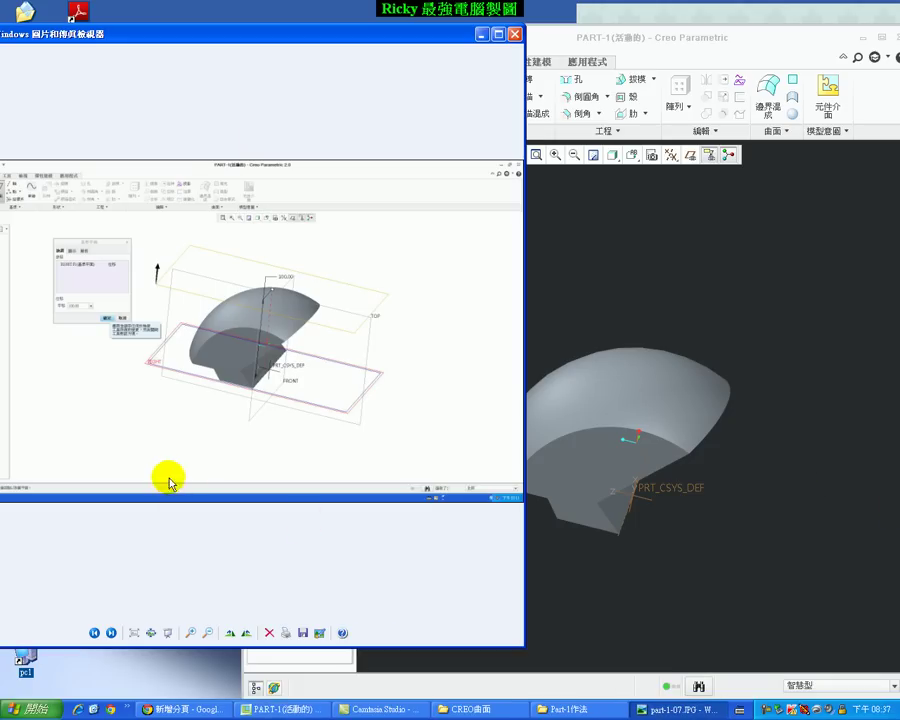
{"action": "left_click", "coordinate": [769, 543]}
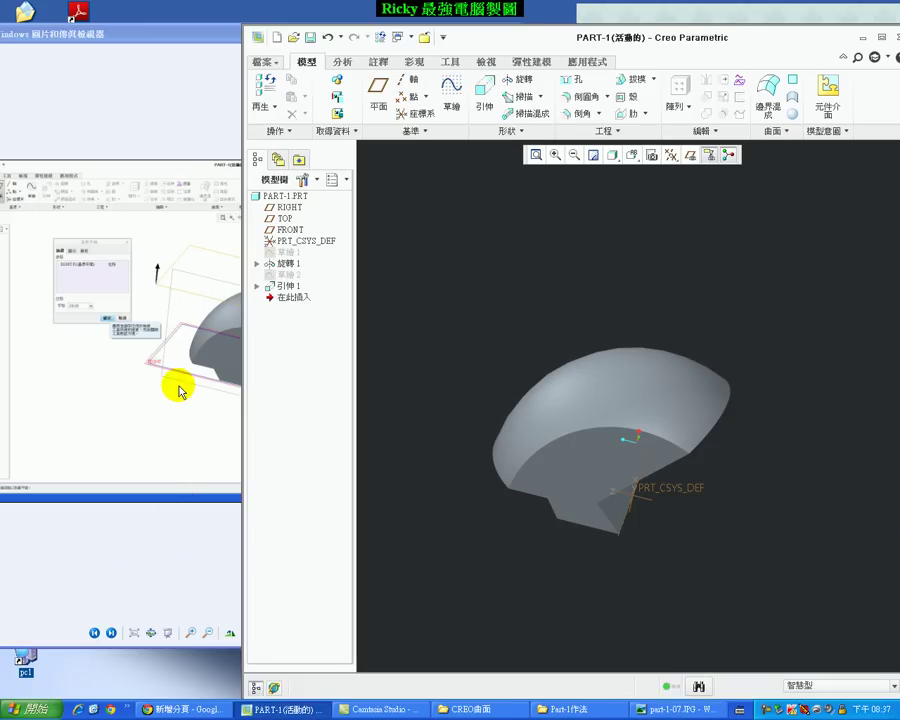
{"action": "left_click", "coordinate": [177, 384]}
{"action": "scroll", "coordinate": [152, 314], "scroll_direction": "up", "scroll_amount": 2}
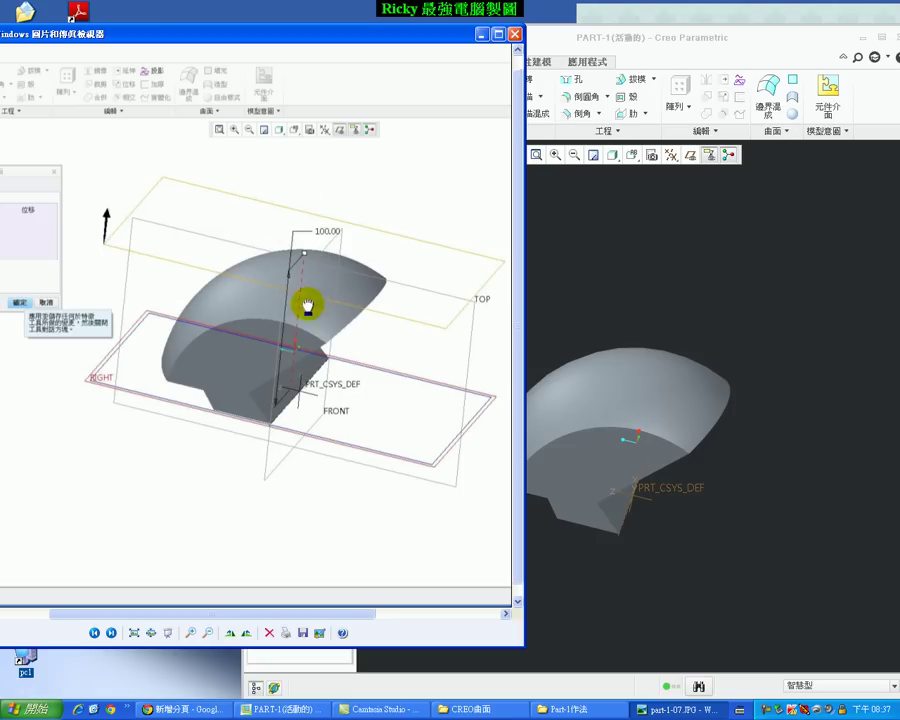
{"action": "left_click_drag", "start_coordinate": [307, 303], "coordinate": [313, 293]}
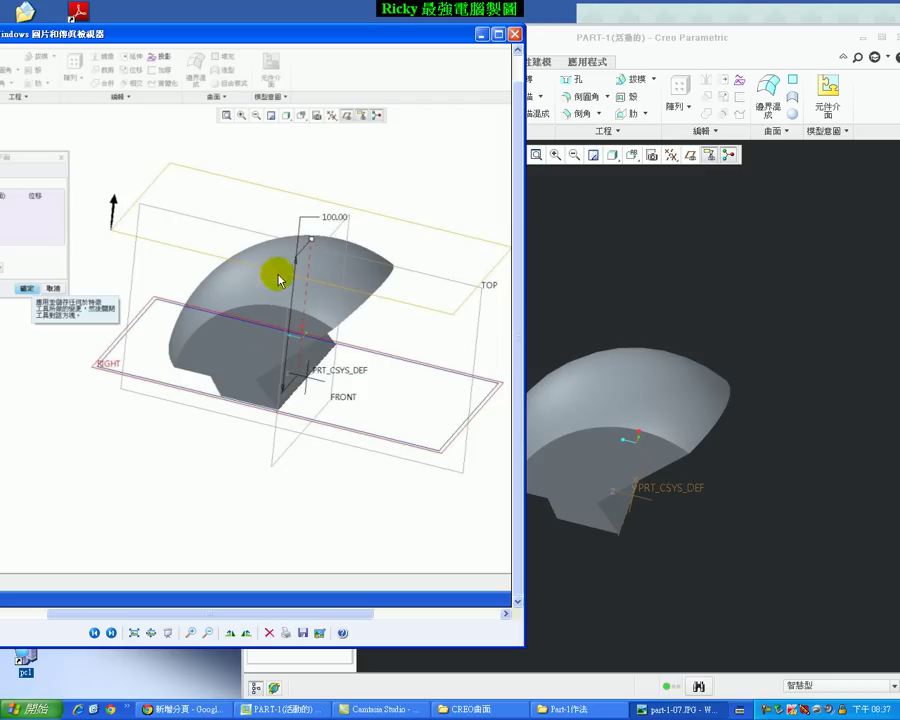
{"action": "left_click", "coordinate": [767, 315]}
{"action": "left_click", "coordinate": [694, 154]}
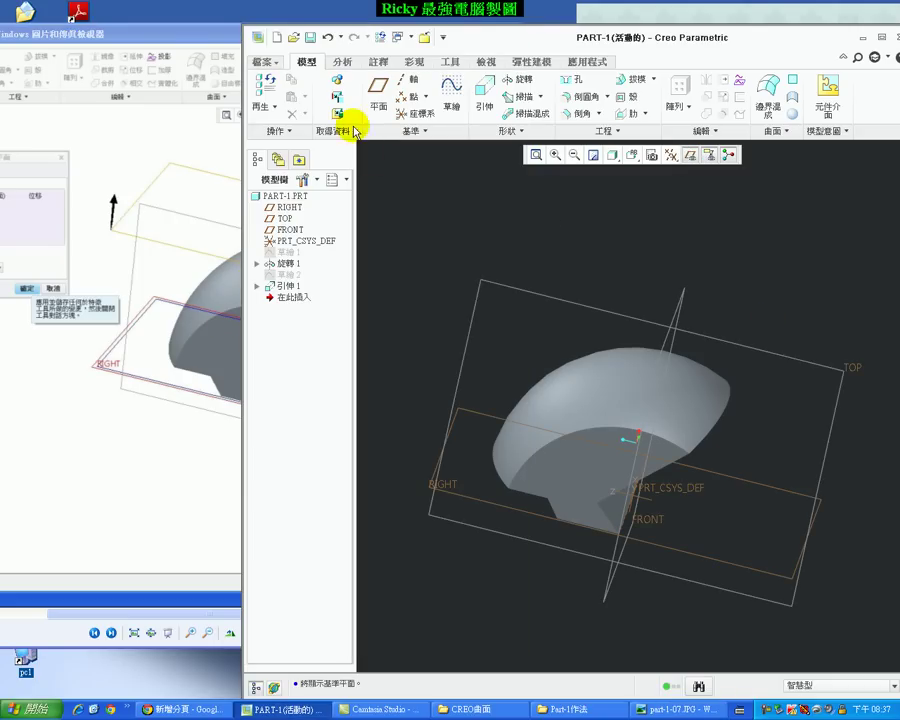
Create datum plane DTM1 offset 100 from the RIGHT plane.
{"action": "left_click", "coordinate": [377, 92]}
{"action": "mouse_move", "coordinate": [753, 597]}
{"action": "middle_mouse_down"}
{"action": "mouse_move", "coordinate": [703, 573]}
{"action": "mouse_move", "coordinate": [630, 618]}
{"action": "middle_mouse_up"}
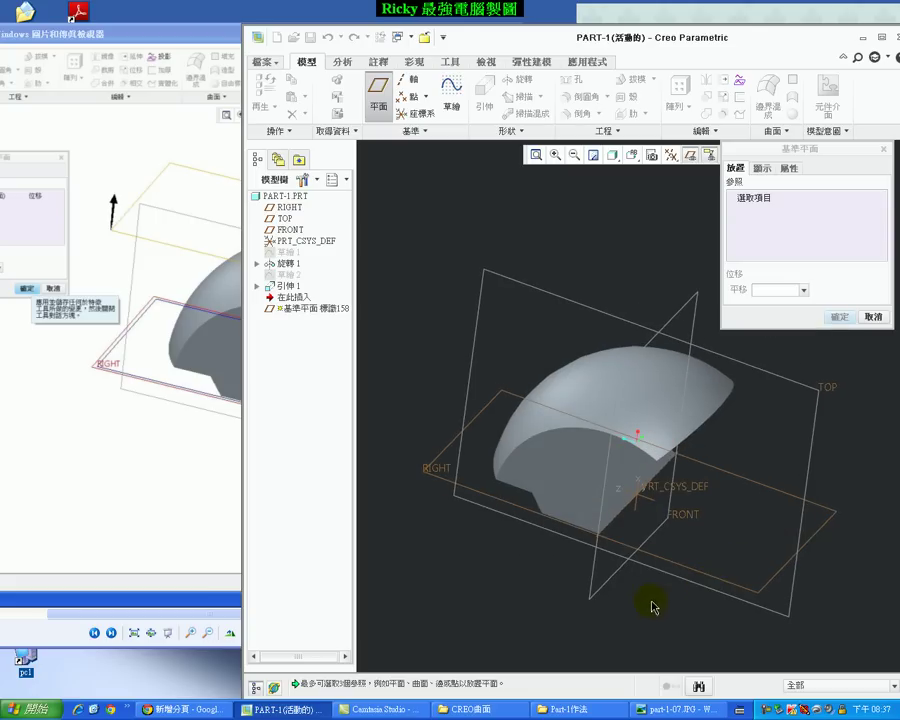
{"action": "left_click", "coordinate": [683, 572]}
{"action": "double_click", "coordinate": [770, 290]}
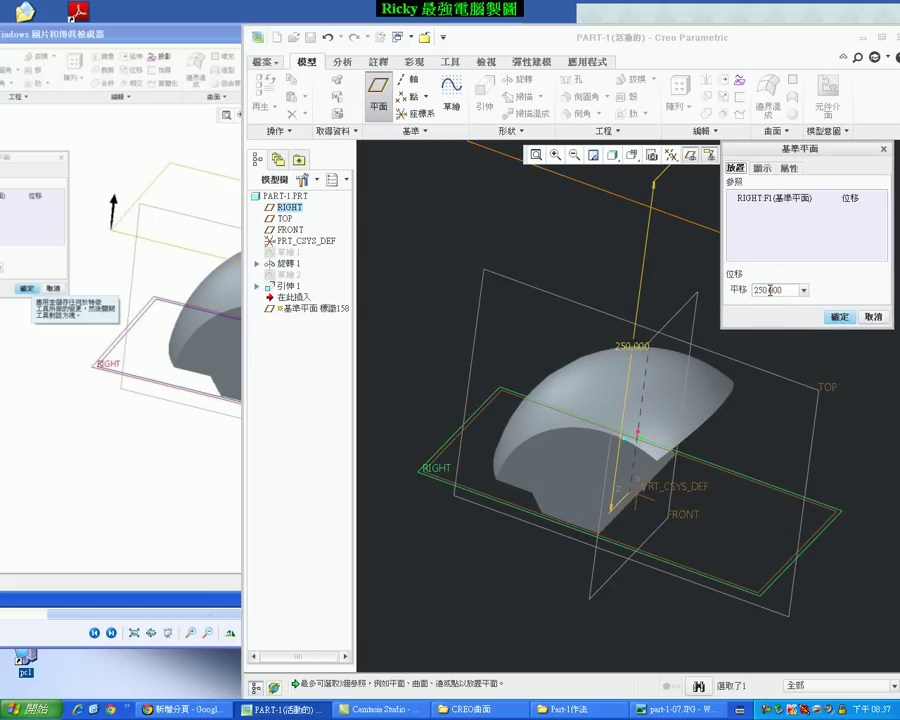
{"action": "type", "text": "1"}
{"action": "key", "text": "Return"}
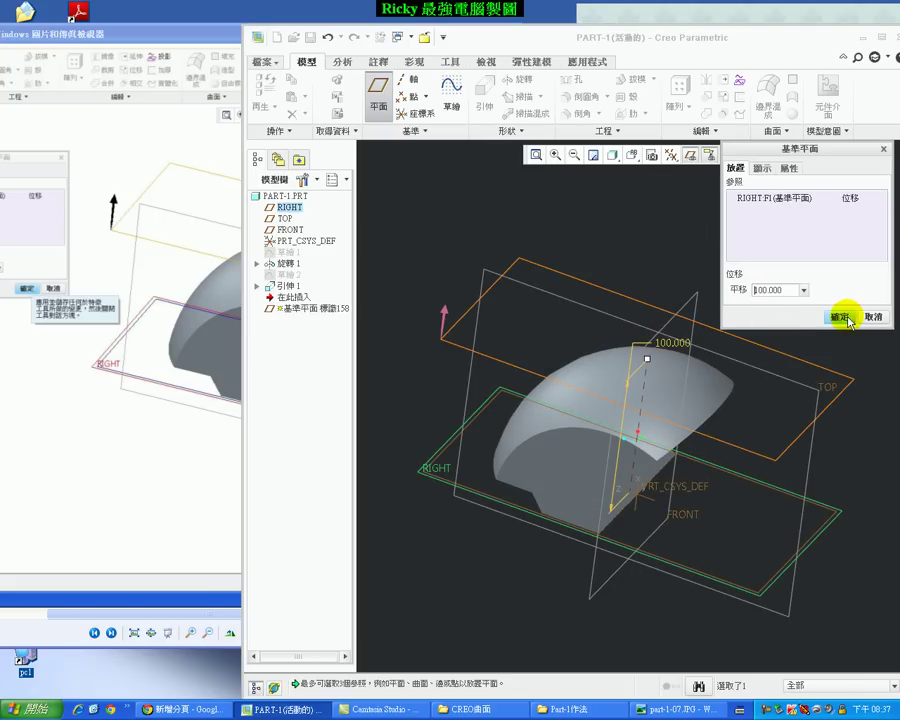
{"action": "left_click", "coordinate": [848, 318]}
{"action": "mouse_move", "coordinate": [846, 313]}
{"action": "middle_mouse_down"}
{"action": "mouse_move", "coordinate": [795, 408]}
{"action": "mouse_move", "coordinate": [810, 497]}
{"action": "mouse_move", "coordinate": [700, 358]}
{"action": "middle_mouse_up"}
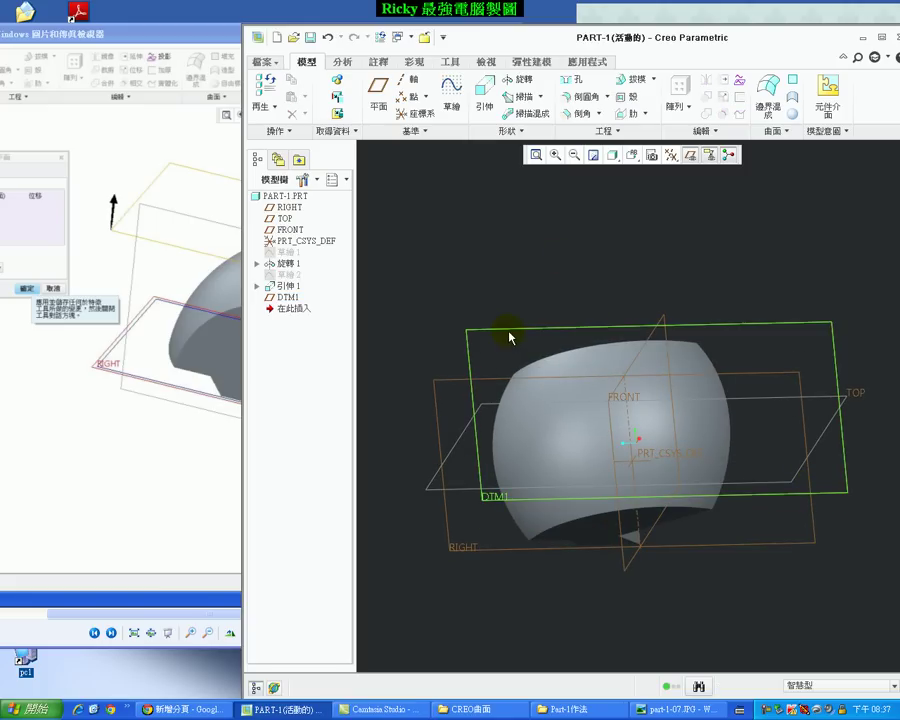
Start a sketch on DTM1 and check the next reference image.
{"action": "left_click", "coordinate": [452, 100]}
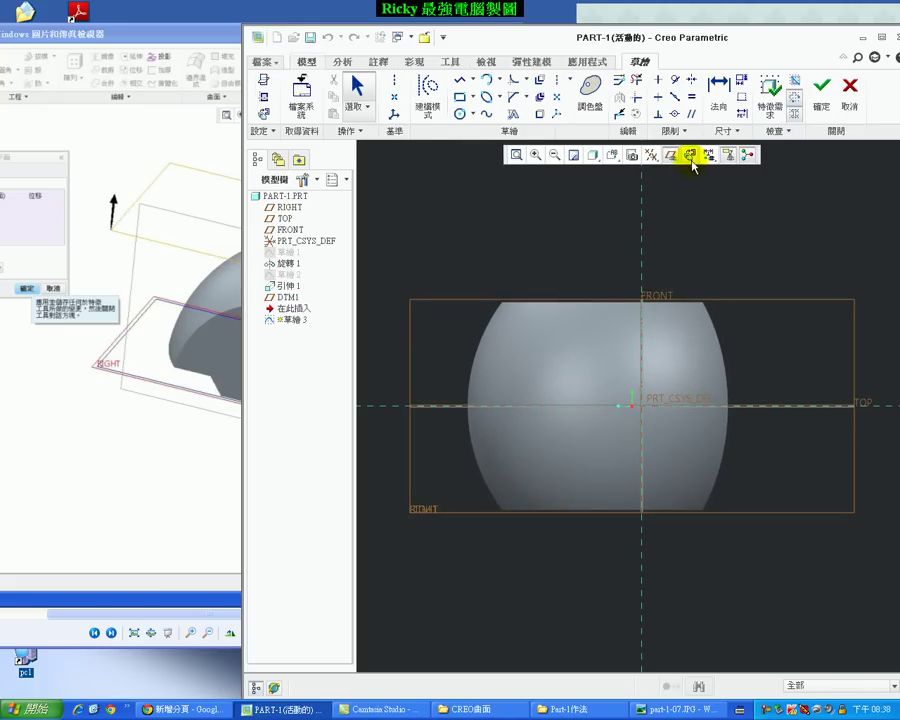
{"action": "left_click", "coordinate": [206, 392]}
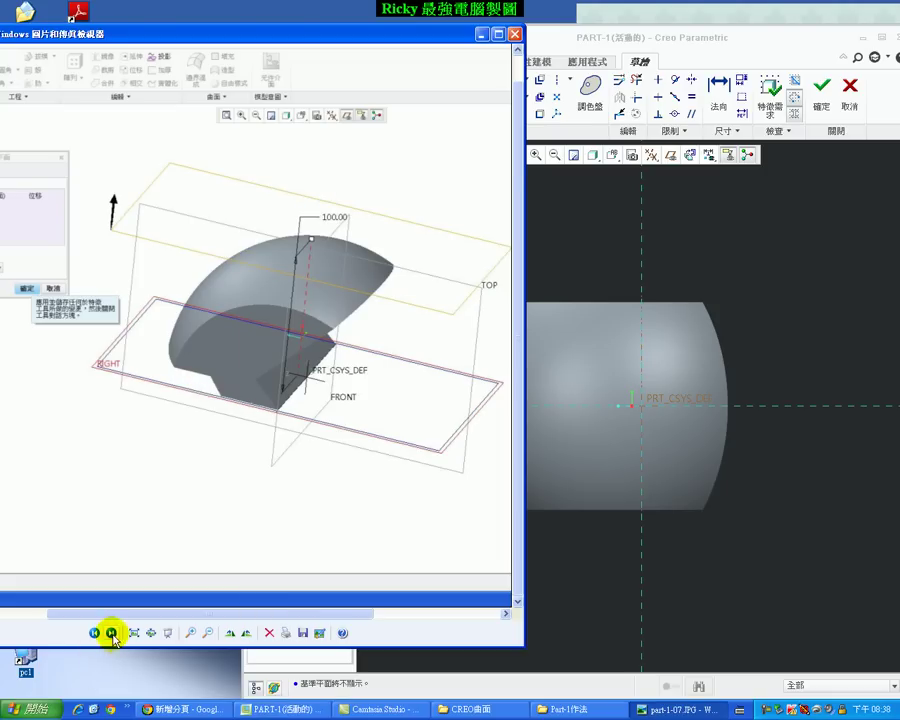
{"action": "left_click", "coordinate": [111, 632]}
{"action": "scroll", "coordinate": [254, 310], "scroll_direction": "up", "scroll_amount": 3}
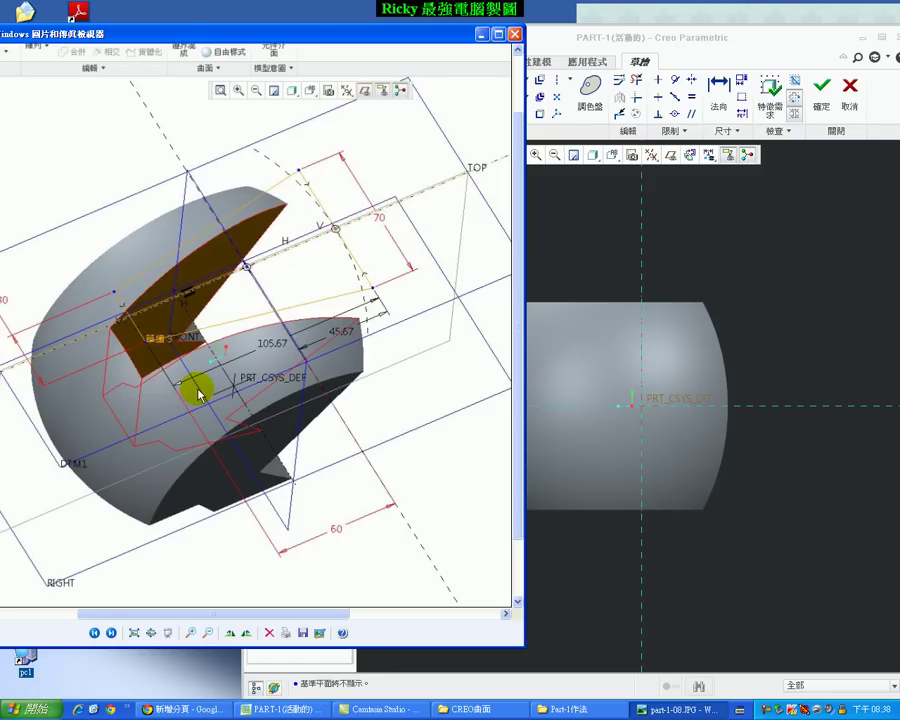
{"action": "left_click", "coordinate": [762, 284]}
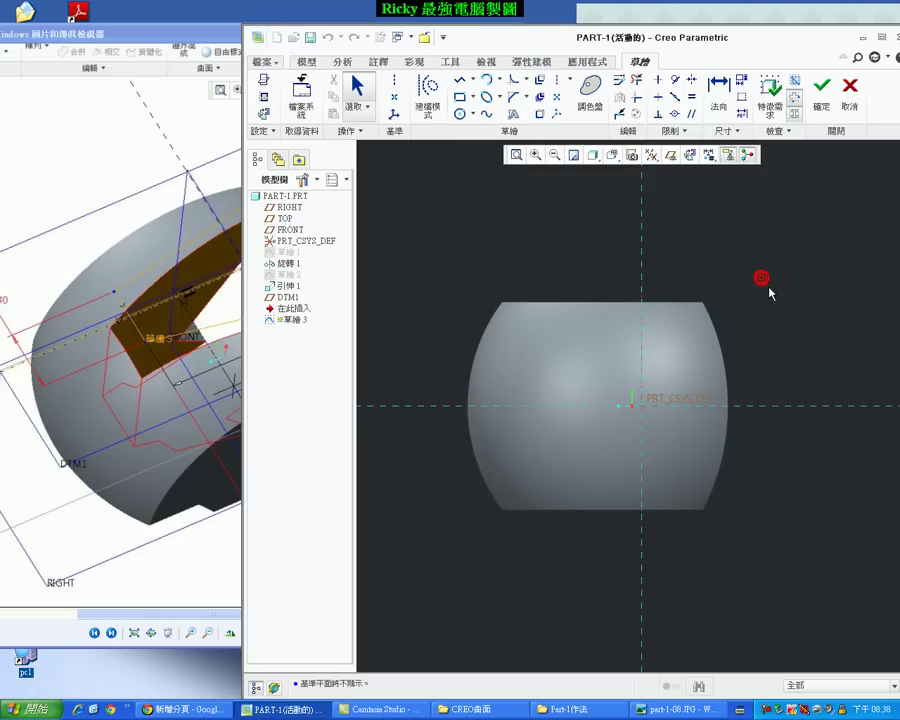
Add the sphere's right edge as a sketch reference.
{"action": "left_click", "coordinate": [264, 100]}
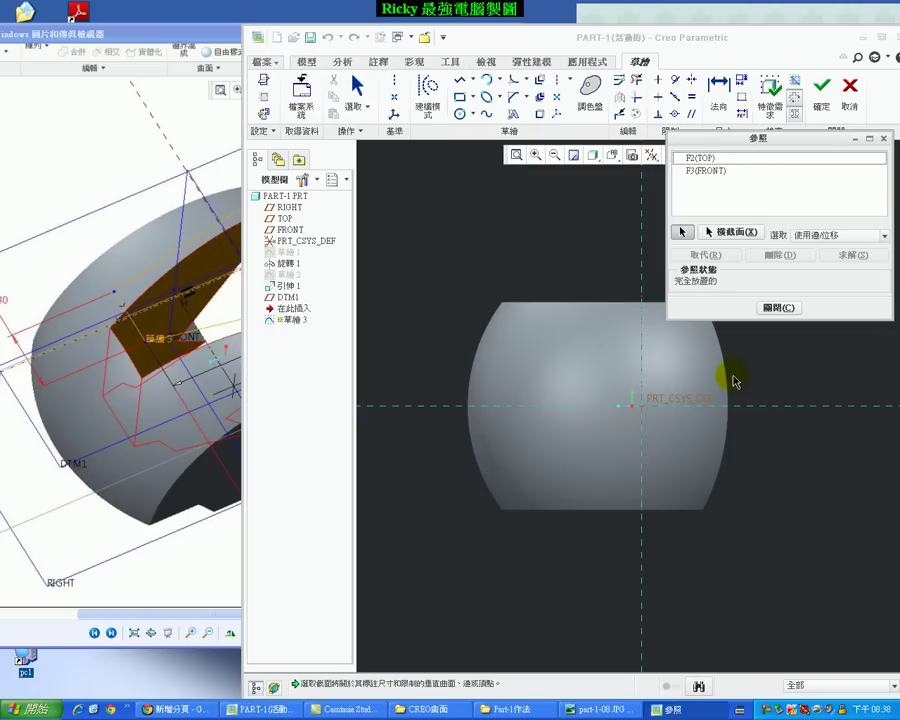
{"action": "left_click", "coordinate": [729, 376]}
{"action": "left_click", "coordinate": [778, 307]}
{"action": "left_click", "coordinate": [95, 282]}
{"action": "left_click", "coordinate": [757, 302]}
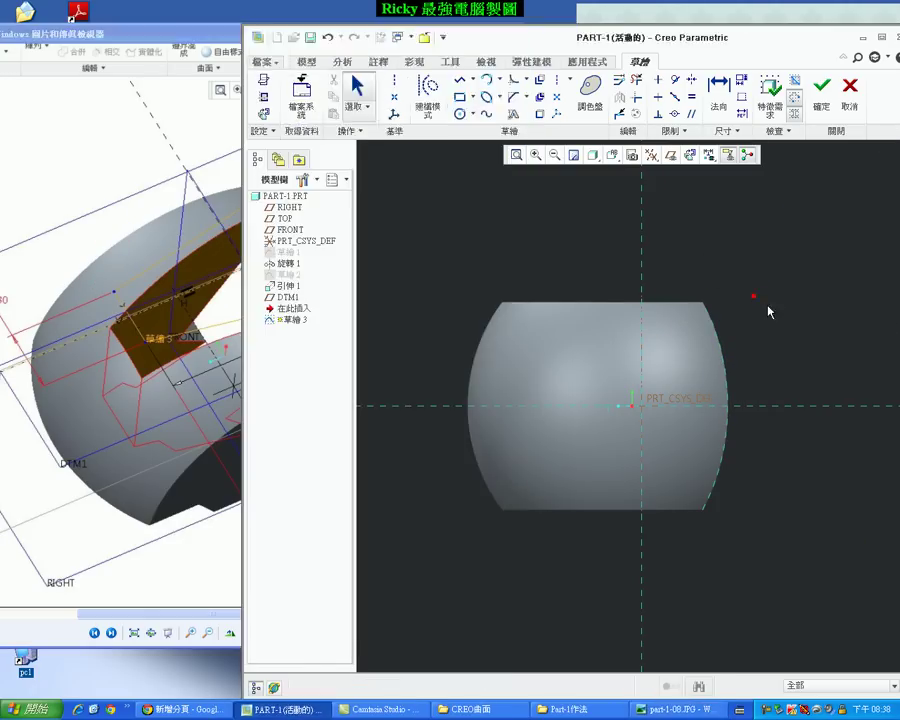
Draw a horizontal centerline along the axis.
{"action": "left_click", "coordinate": [557, 79]}
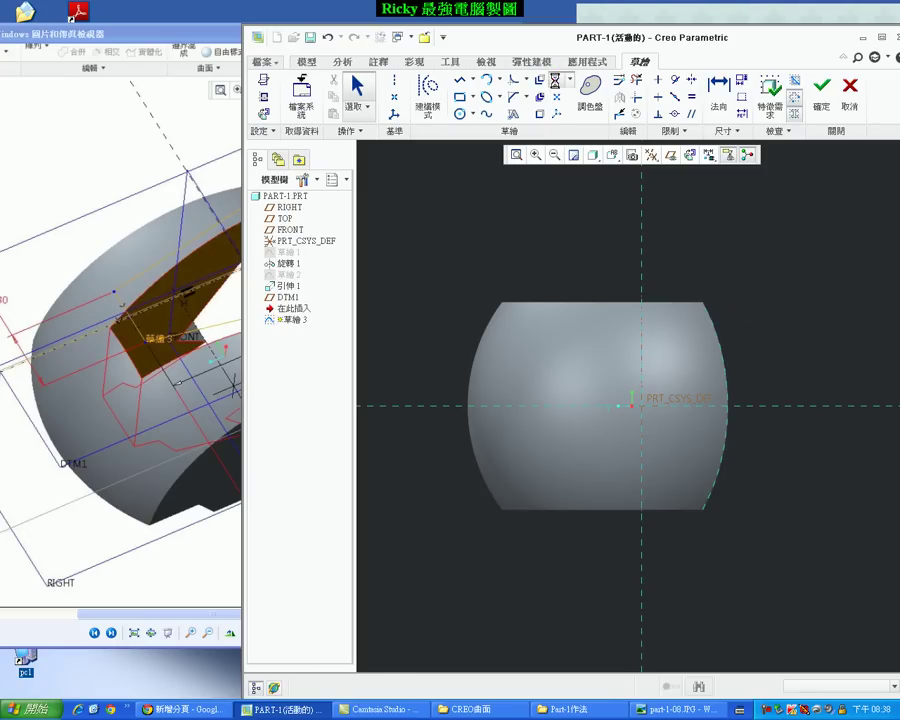
{"action": "left_click", "coordinate": [815, 408]}
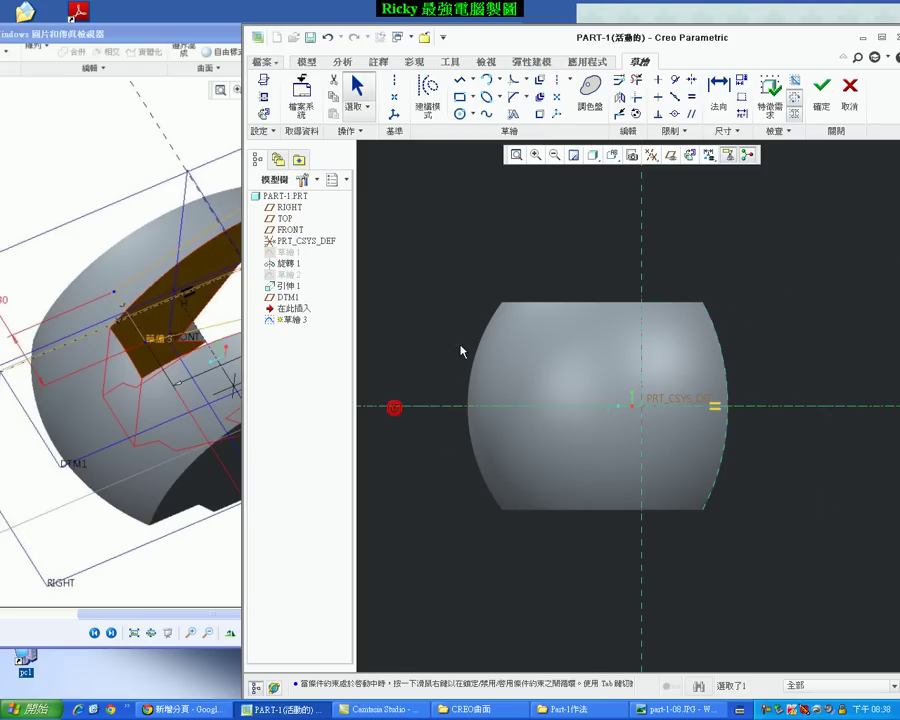
{"action": "middle_click", "coordinate": [790, 325]}
{"action": "scroll", "coordinate": [790, 325], "scroll_direction": "down", "scroll_amount": 2}
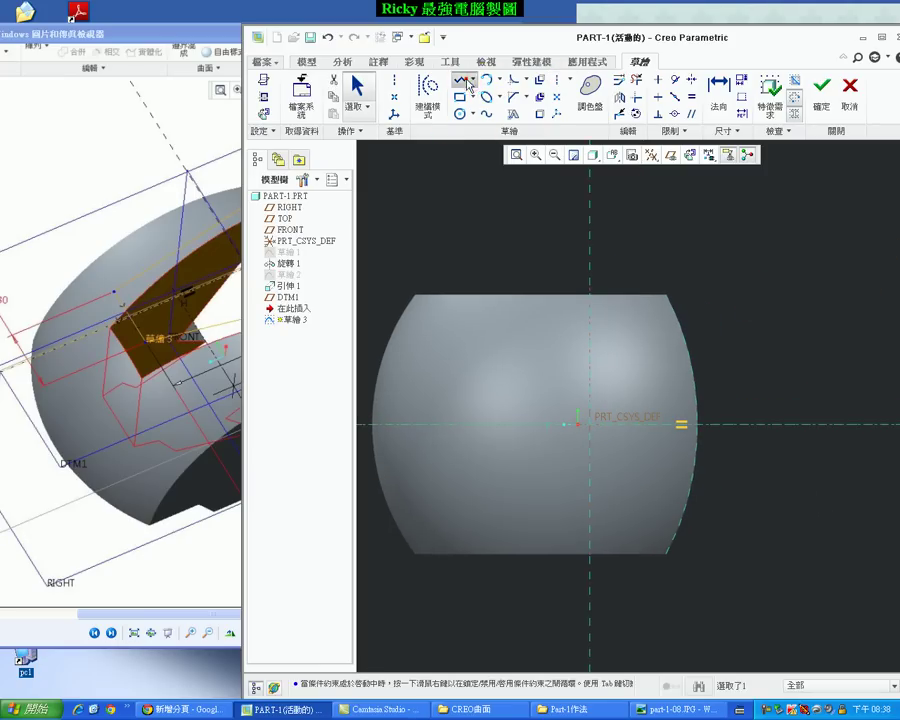
Draw a vertical line right of the sphere, tangent to its edge.
{"action": "left_click", "coordinate": [465, 78]}
{"action": "left_click", "coordinate": [725, 535]}
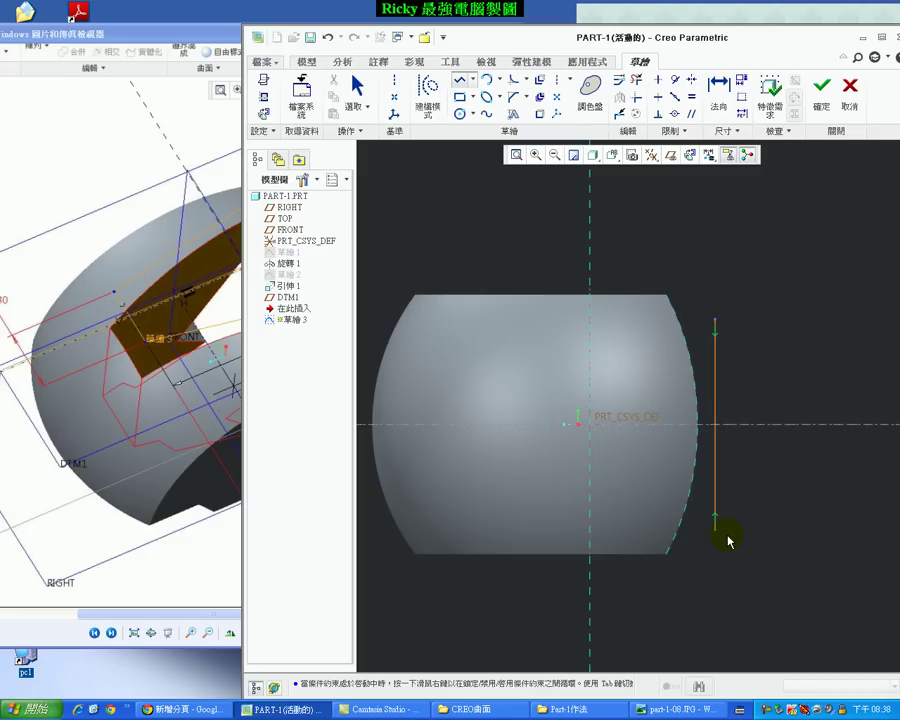
{"action": "middle_click", "coordinate": [752, 385]}
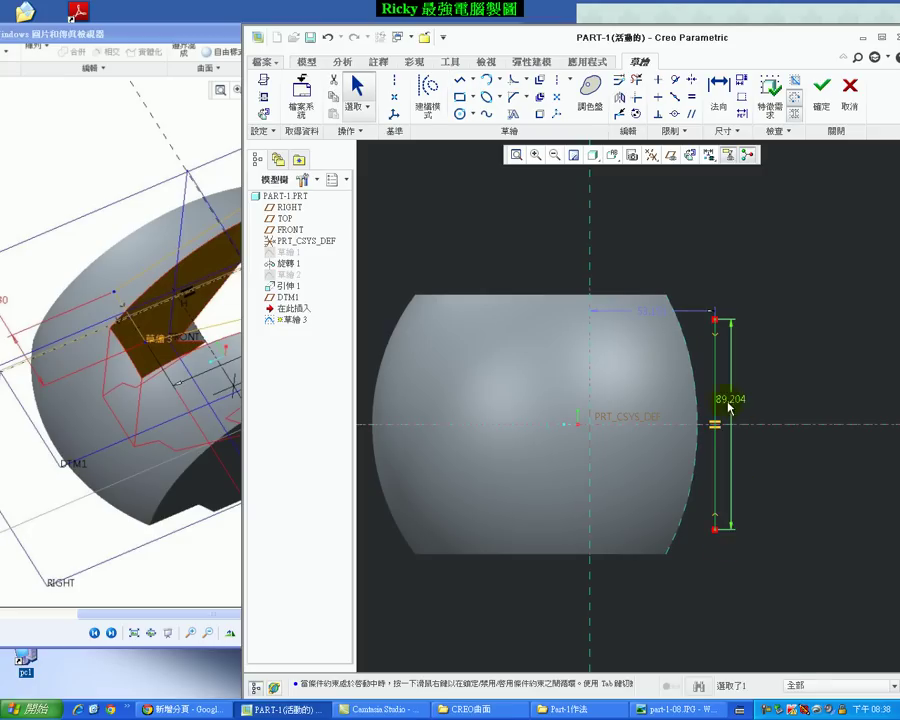
{"action": "left_click", "coordinate": [675, 84]}
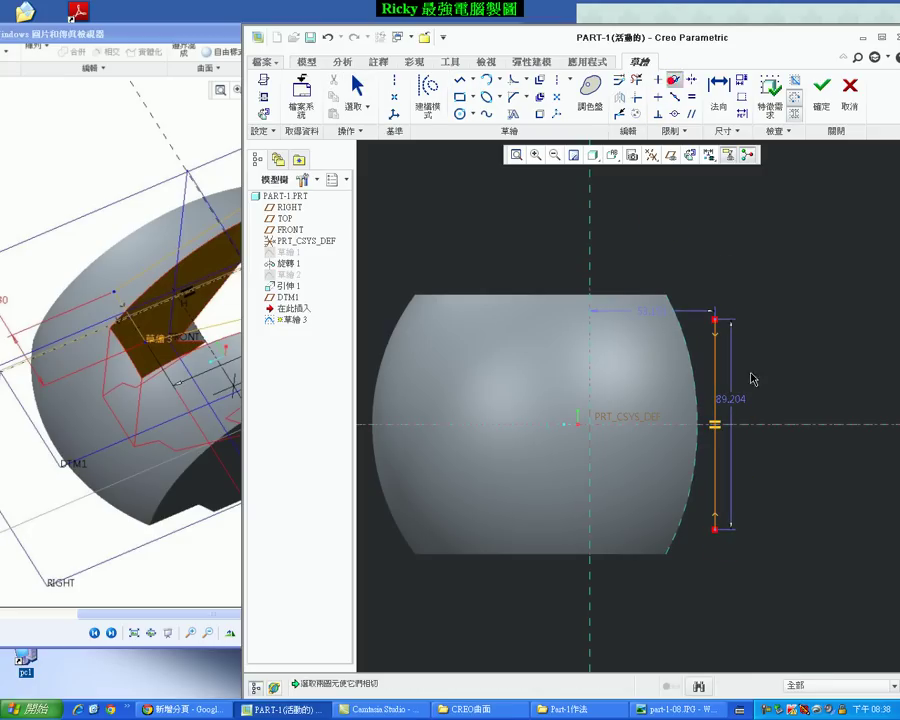
{"action": "left_click", "coordinate": [692, 378]}
{"action": "left_click", "coordinate": [714, 376]}
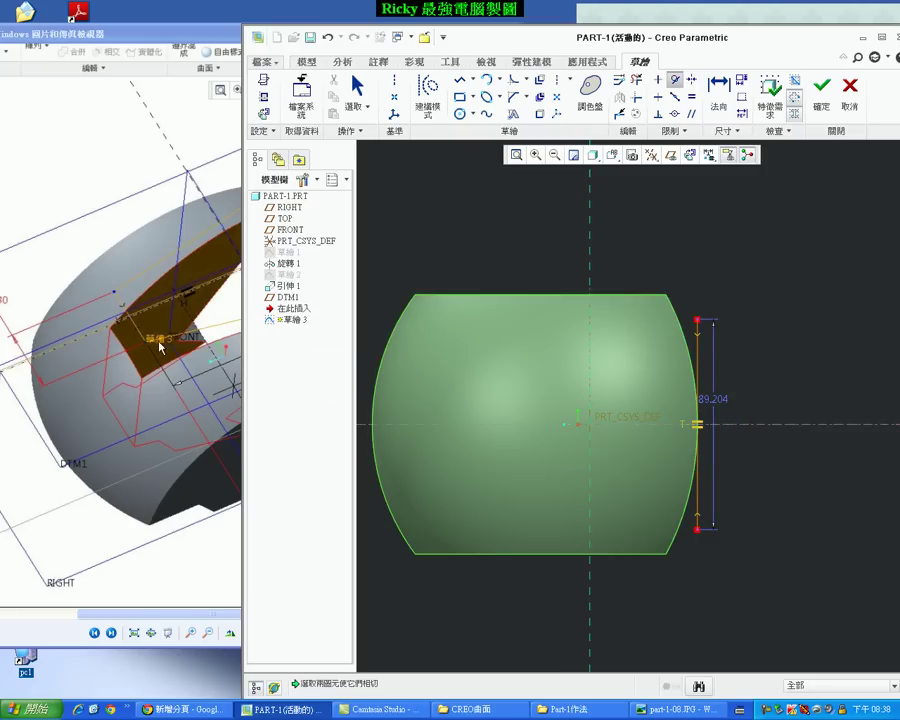
Draw a slanted line from the vertical line's top and mirror it about the centerline.
{"action": "left_click", "coordinate": [458, 79]}
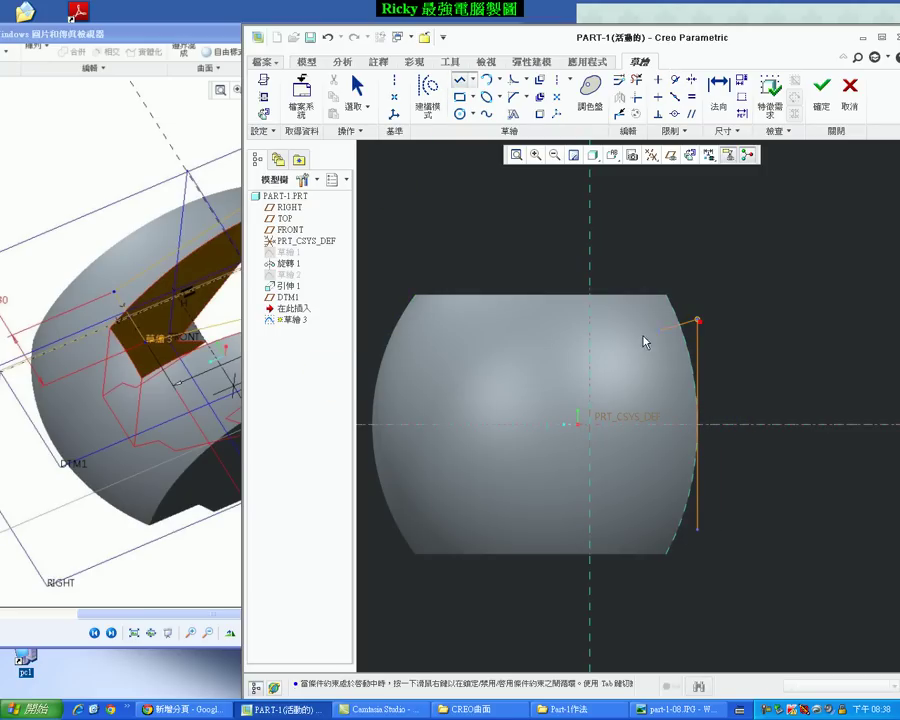
{"action": "left_click", "coordinate": [697, 320]}
{"action": "left_click", "coordinate": [473, 378]}
{"action": "middle_click", "coordinate": [468, 375]}
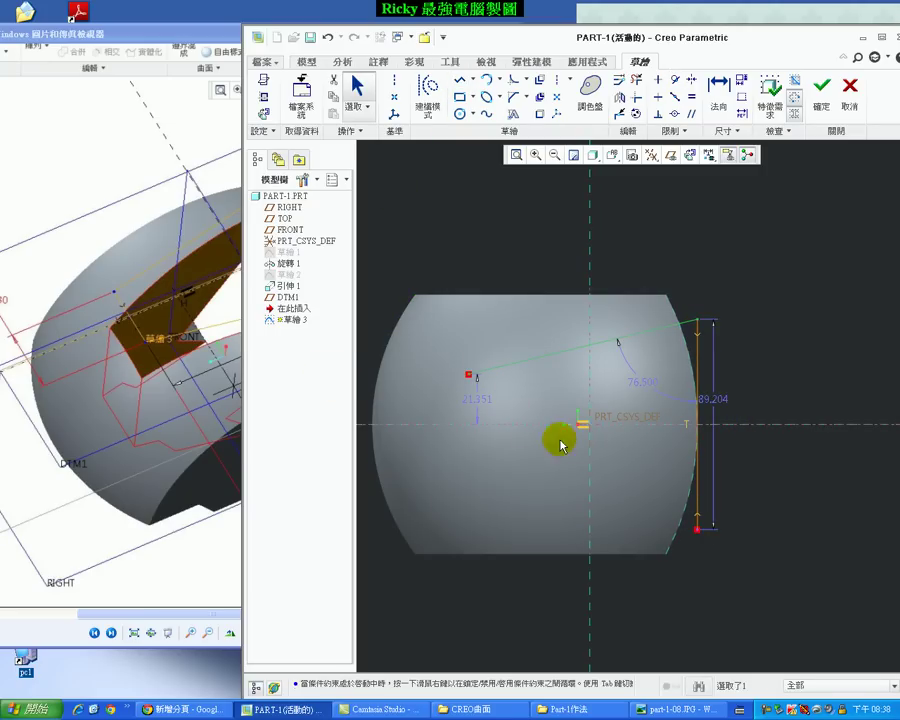
{"action": "left_click", "coordinate": [621, 99]}
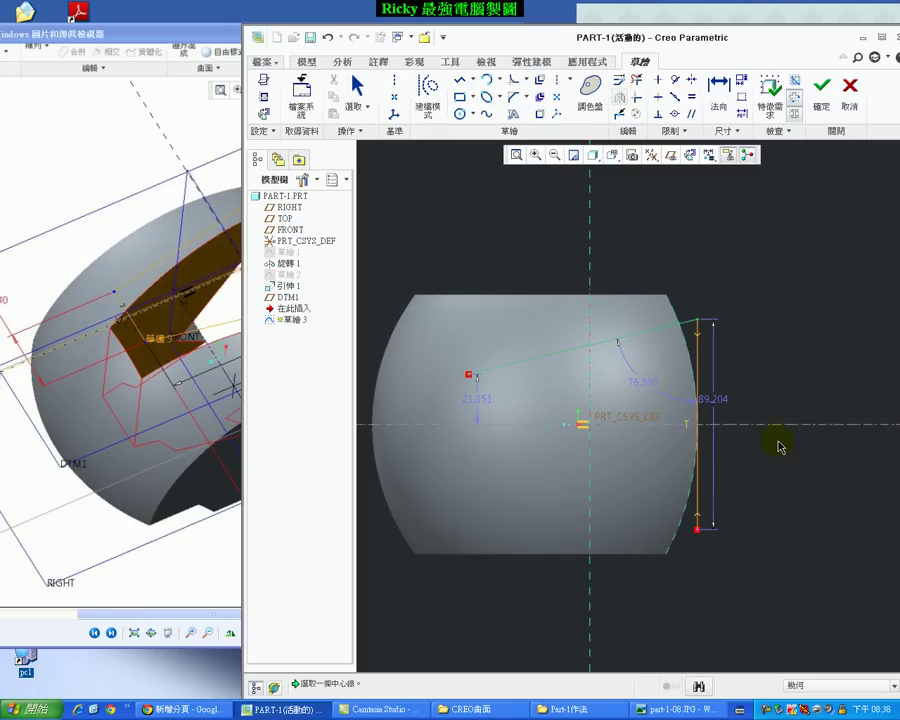
{"action": "left_click", "coordinate": [461, 394]}
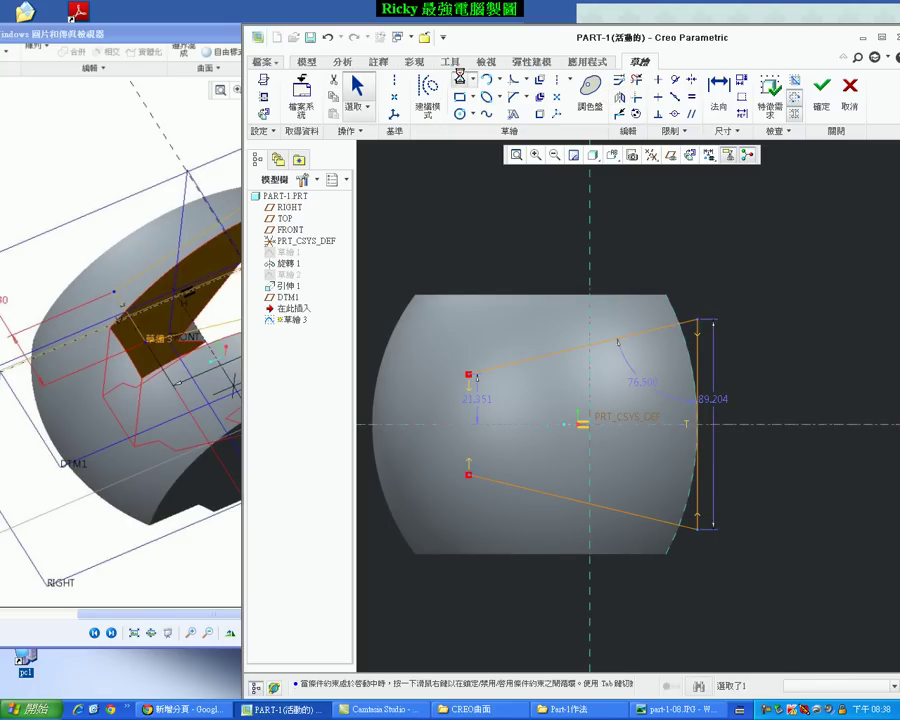
Join the left ends with a vertical edge to close the trapezoid.
{"action": "left_click", "coordinate": [467, 374]}
{"action": "left_click", "coordinate": [467, 477]}
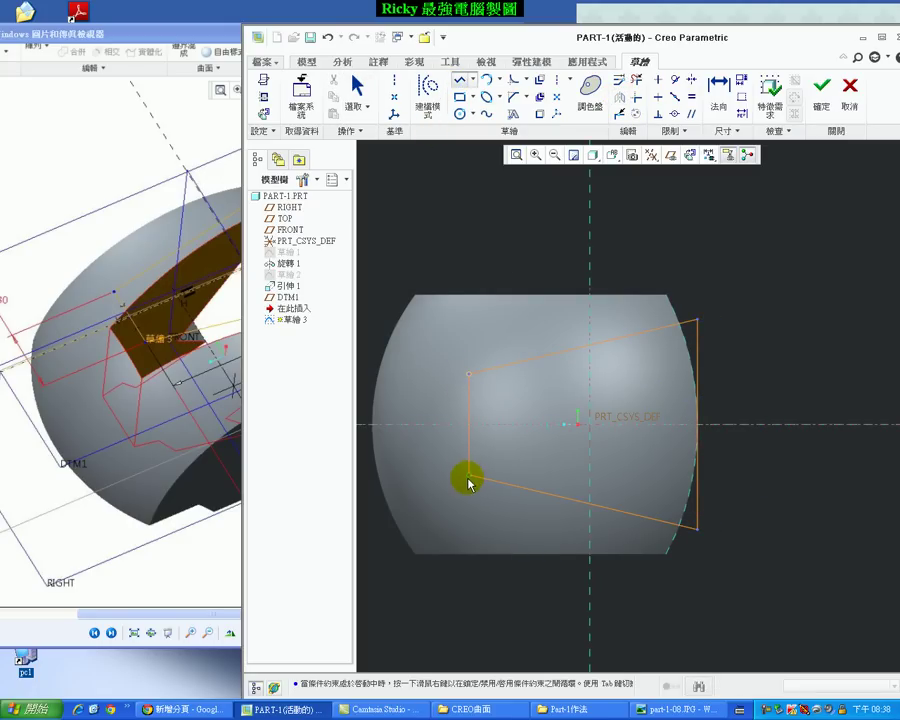
{"action": "left_click", "coordinate": [582, 424]}
{"action": "left_click", "coordinate": [168, 427]}
Set the trapezoid's right edge height to 70.
{"action": "left_click", "coordinate": [381, 220]}
{"action": "left_click", "coordinate": [844, 362]}
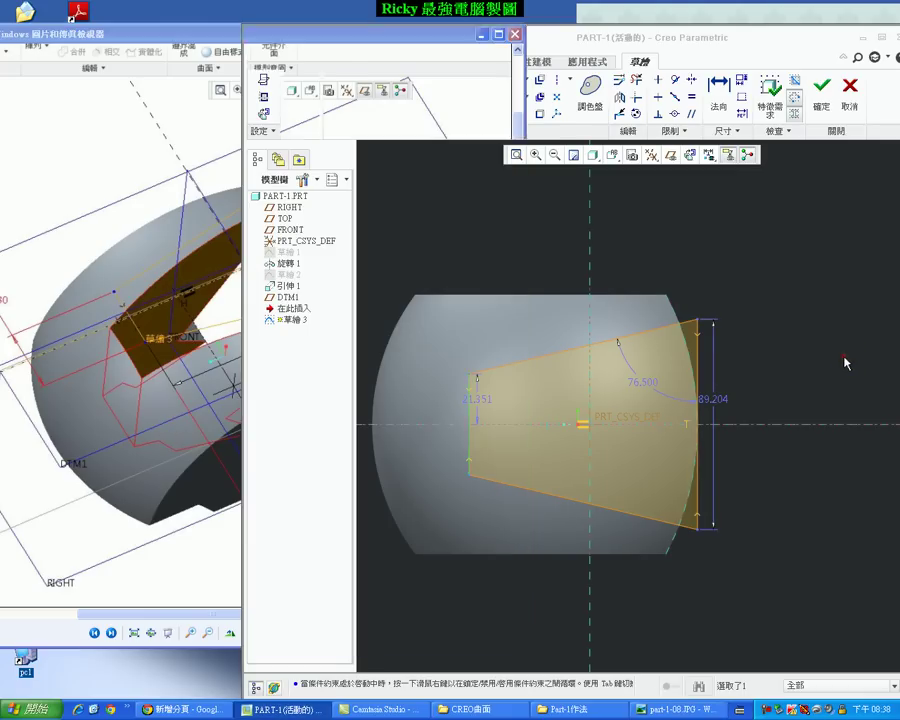
{"action": "double_click", "coordinate": [715, 399]}
{"action": "type", "text": "70.000"}
{"action": "key", "text": "Return"}
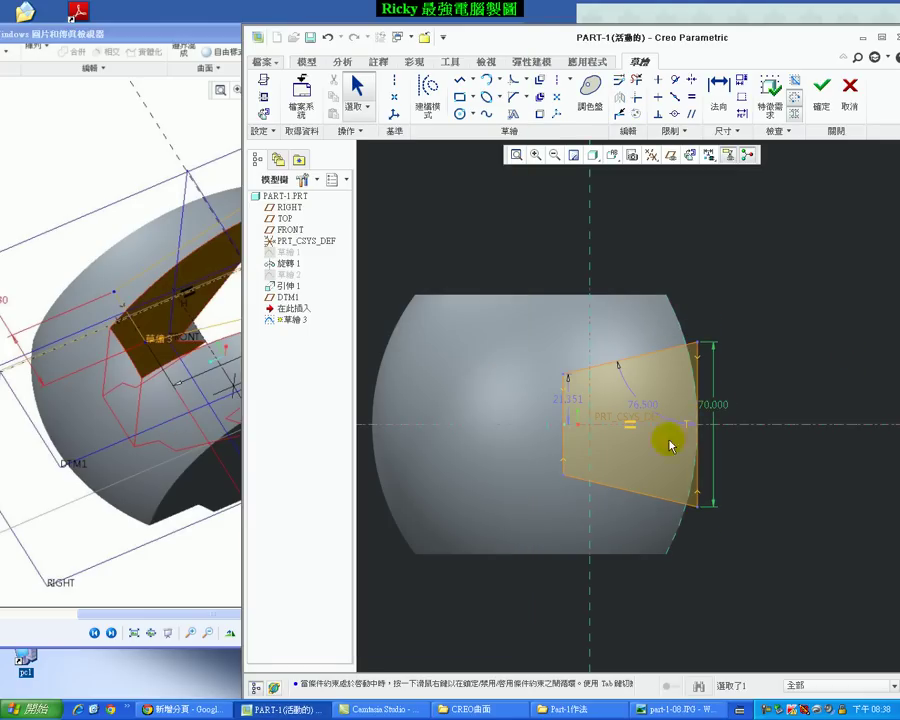
Dimension the trapezoid's left edge 60 from the centre.
{"action": "left_click", "coordinate": [176, 472]}
{"action": "scroll", "coordinate": [330, 380], "scroll_direction": "up", "scroll_amount": 1}
{"action": "scroll", "coordinate": [330, 380], "scroll_direction": "down", "scroll_amount": 1}
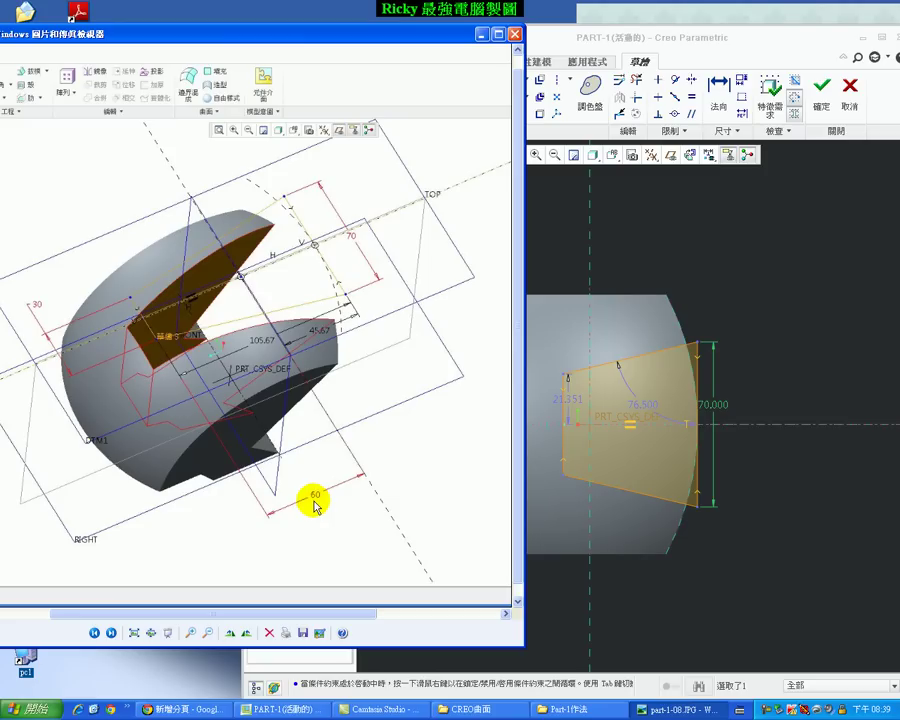
{"action": "left_click", "coordinate": [741, 557]}
{"action": "left_click", "coordinate": [718, 100]}
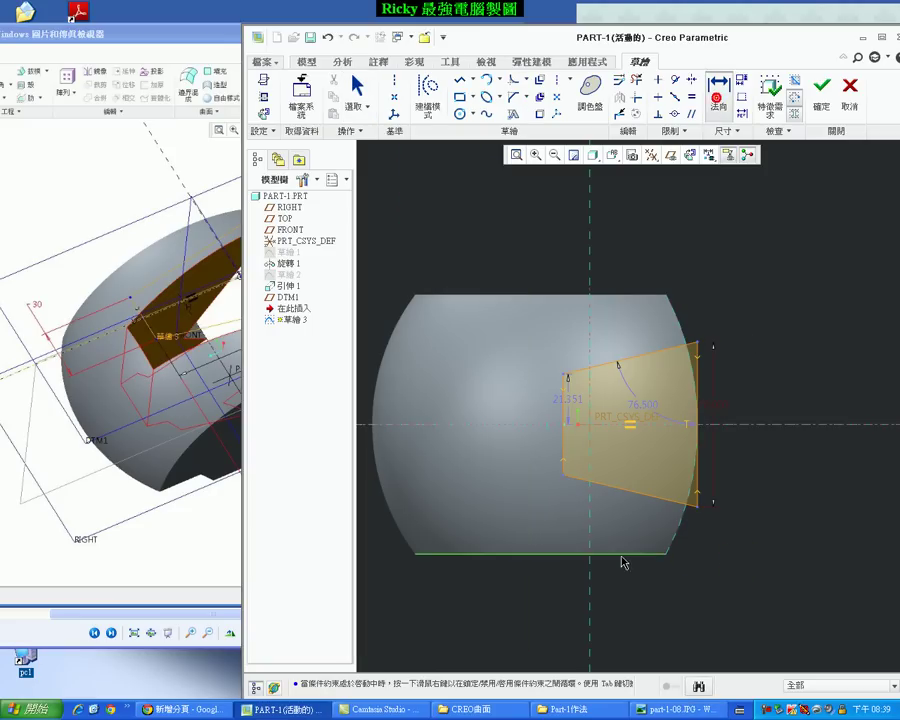
{"action": "left_click", "coordinate": [592, 509]}
{"action": "left_click", "coordinate": [563, 455]}
{"action": "middle_click", "coordinate": [573, 521]}
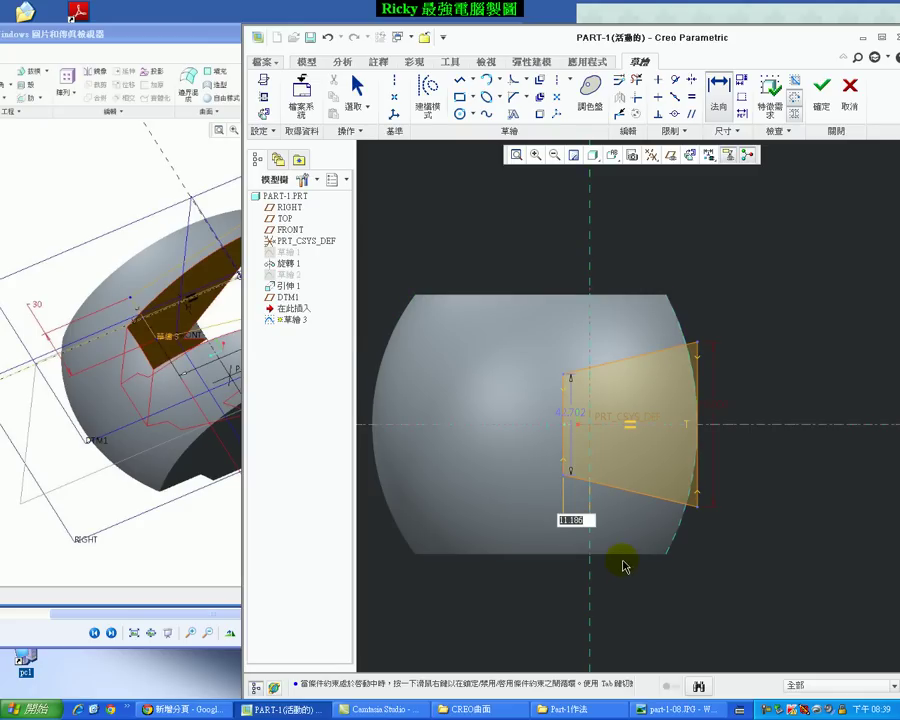
{"action": "type", "text": "60.000"}
{"action": "key", "text": "Return"}
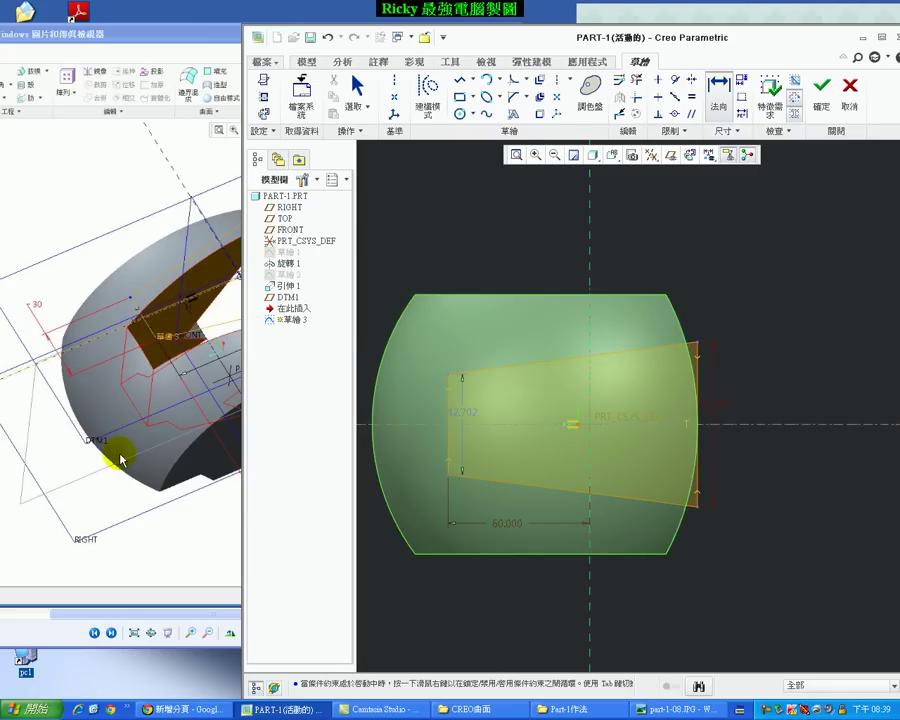
Change the left edge height from 42.702 to 30.
{"action": "left_click", "coordinate": [148, 458]}
{"action": "scroll", "coordinate": [86, 356], "scroll_direction": "up", "scroll_amount": 1}
{"action": "scroll", "coordinate": [151, 371], "scroll_direction": "up", "scroll_amount": 1}
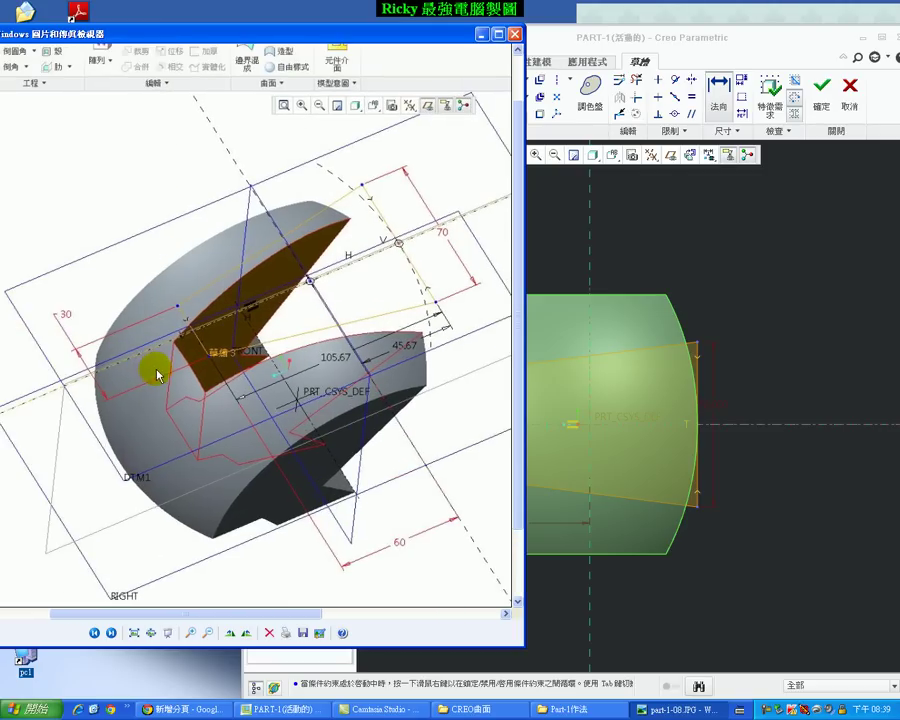
{"action": "left_click", "coordinate": [540, 432]}
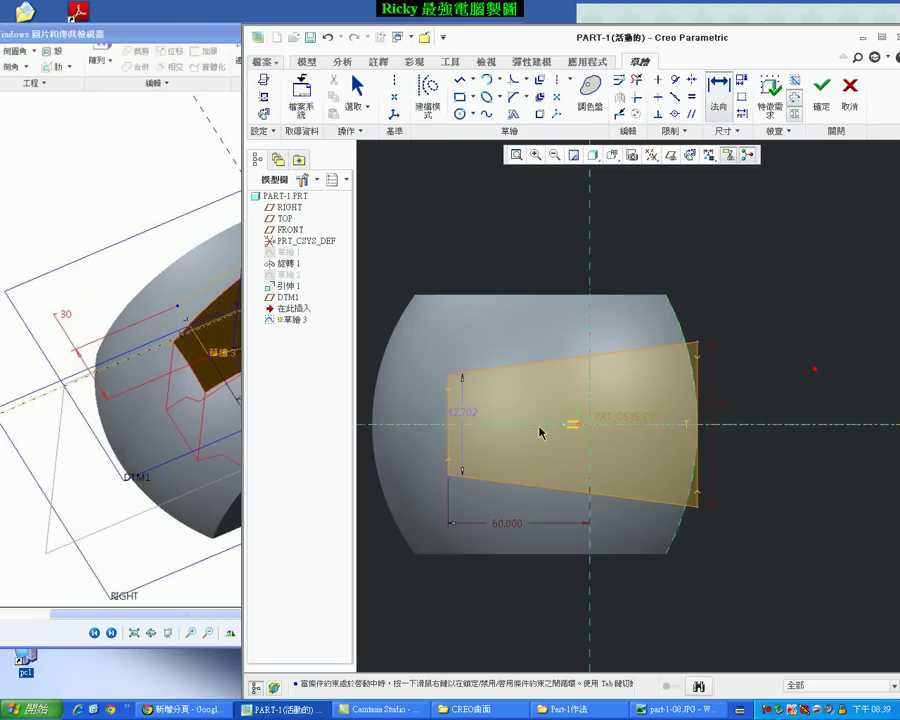
{"action": "double_click", "coordinate": [474, 418]}
{"action": "type", "text": "0"}
{"action": "key", "text": "Return"}
Compare with the reference drawing and finish the trapezoid sketch.
{"action": "scroll", "coordinate": [544, 436], "scroll_direction": "up", "scroll_amount": 2}
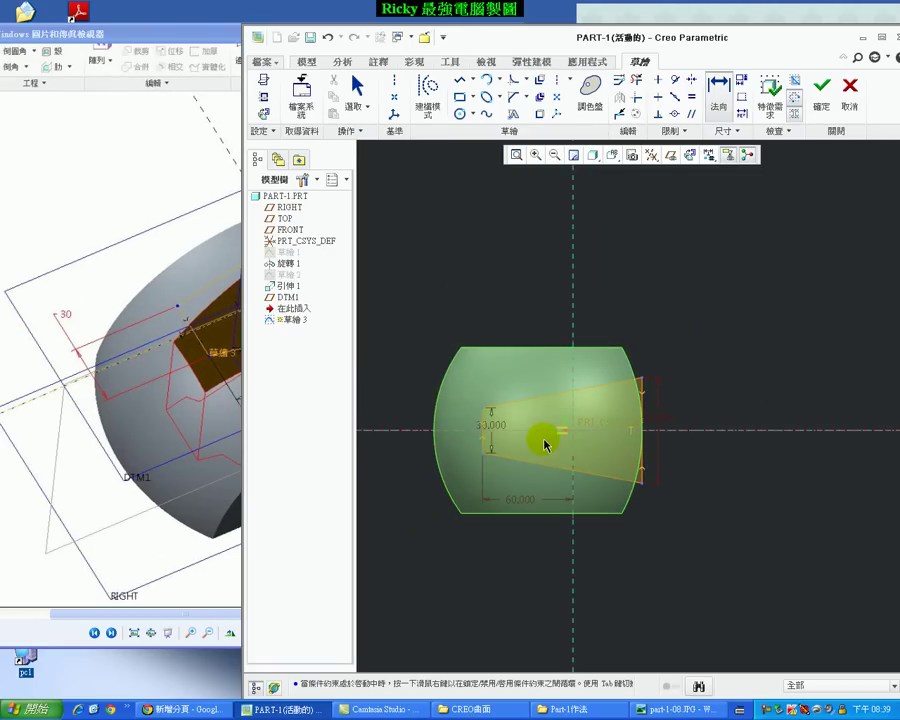
{"action": "left_click", "coordinate": [138, 458]}
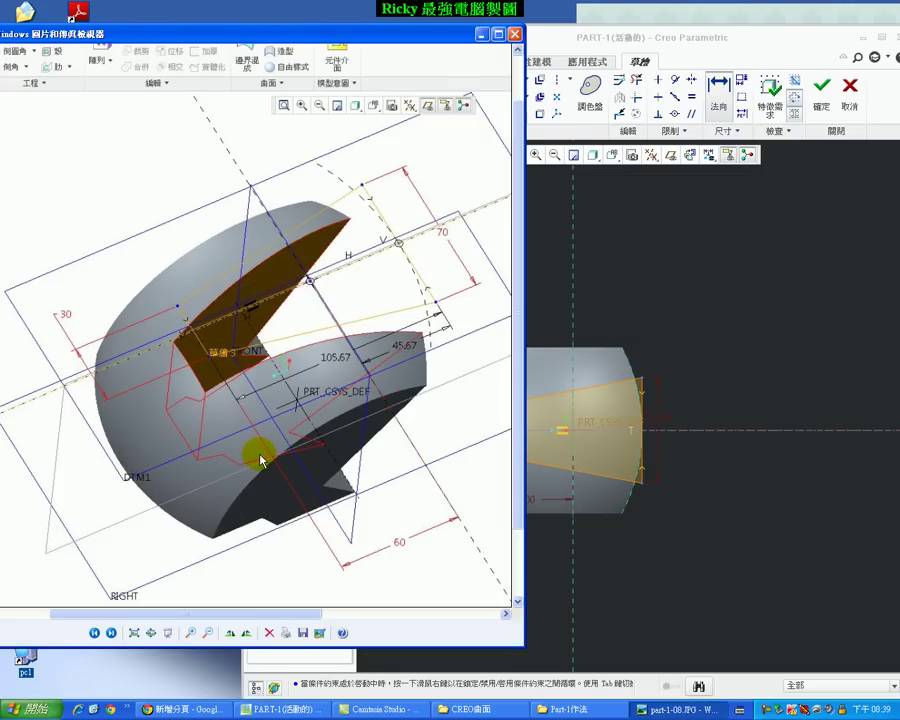
{"action": "left_click", "coordinate": [878, 378]}
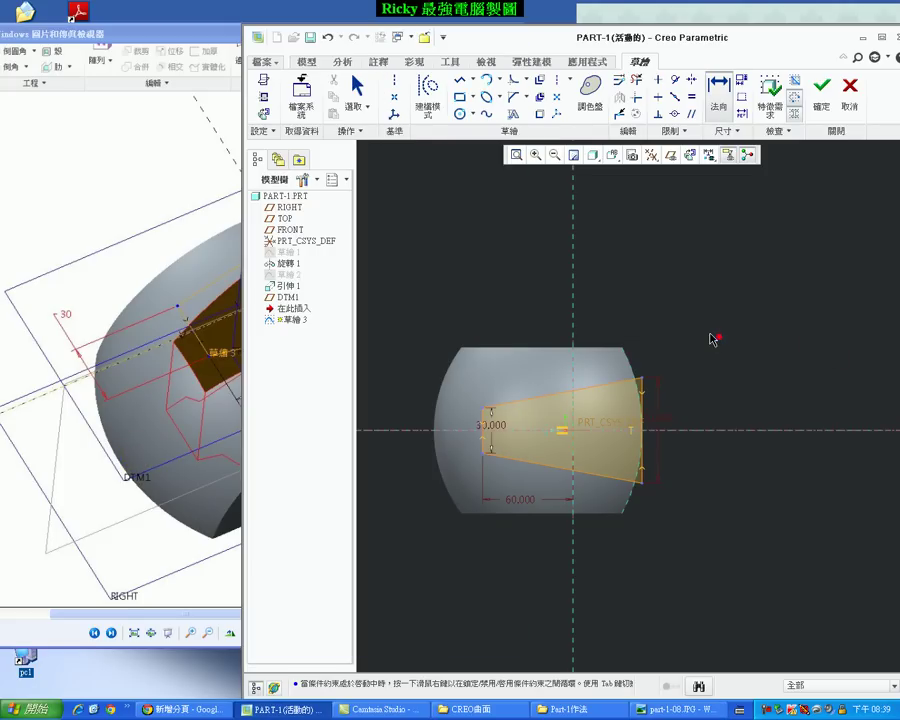
{"action": "left_click", "coordinate": [820, 100]}
Extrude the trapezoid sketch as a flipped material-removing cut.
{"action": "left_click", "coordinate": [484, 95]}
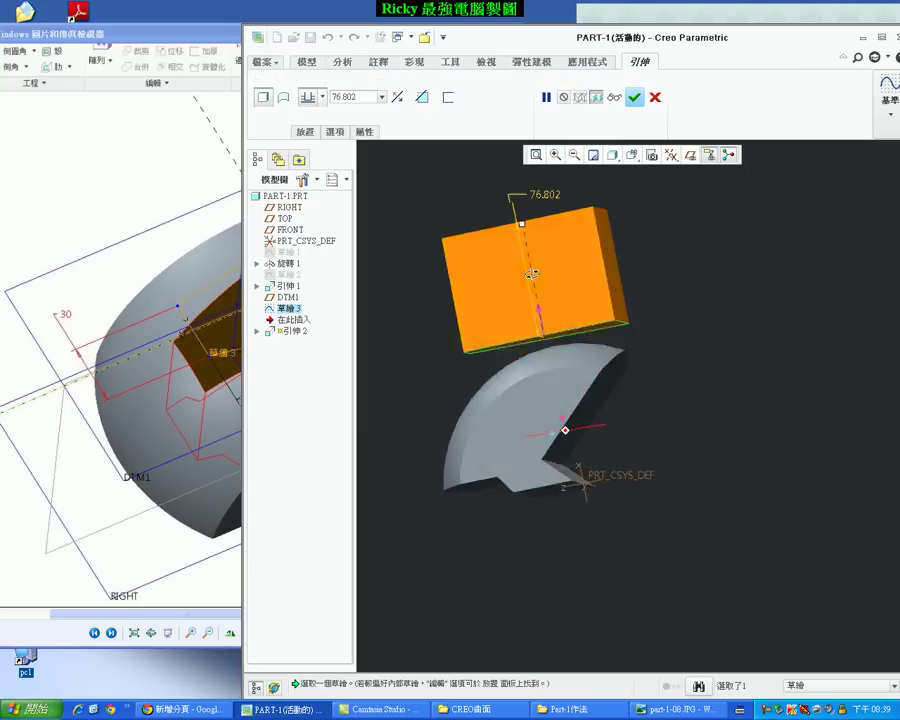
{"action": "left_click", "coordinate": [397, 97]}
{"action": "left_click", "coordinate": [423, 97]}
{"action": "left_click", "coordinate": [307, 97]}
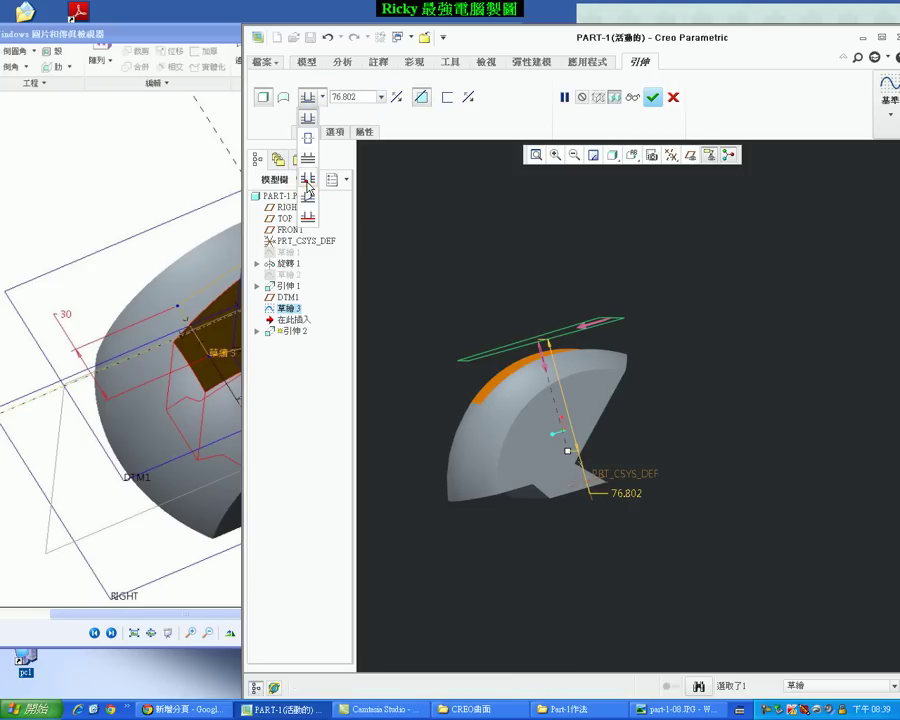
{"action": "left_click", "coordinate": [308, 186]}
{"action": "left_click", "coordinate": [652, 97]}
{"action": "mouse_move", "coordinate": [697, 433]}
{"action": "middle_mouse_down"}
{"action": "mouse_move", "coordinate": [582, 422]}
{"action": "mouse_move", "coordinate": [582, 436]}
{"action": "mouse_move", "coordinate": [638, 406]}
{"action": "mouse_move", "coordinate": [668, 461]}
{"action": "middle_mouse_up"}
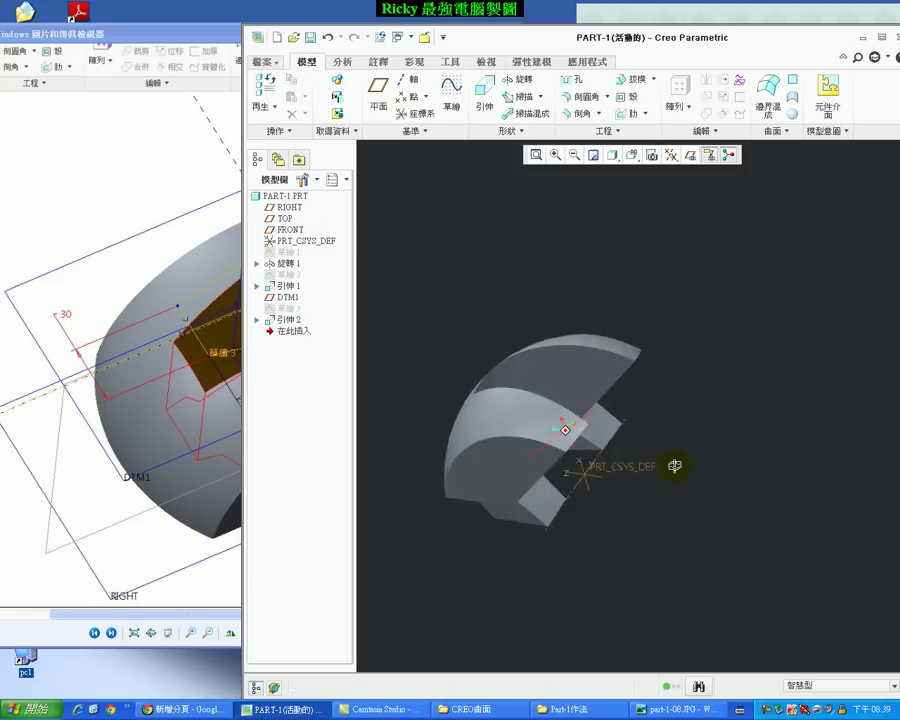
View the next reference picture showing the 5.00 lower-rim chamfer, then orbit the part.
{"action": "left_click", "coordinate": [177, 470]}
{"action": "left_click", "coordinate": [111, 633]}
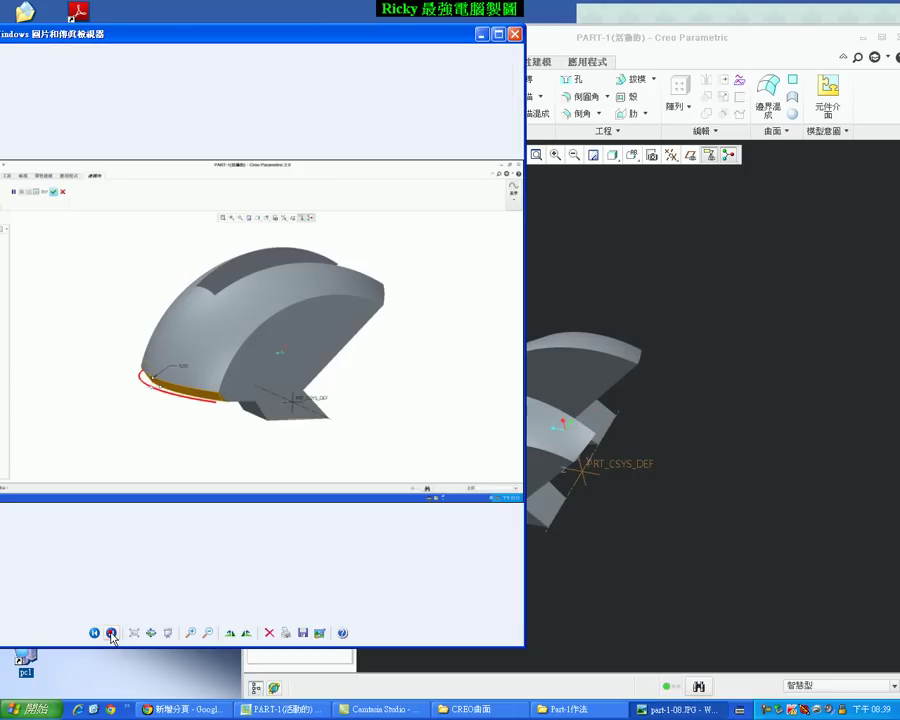
{"action": "scroll", "coordinate": [152, 380], "scroll_direction": "up", "scroll_amount": 1}
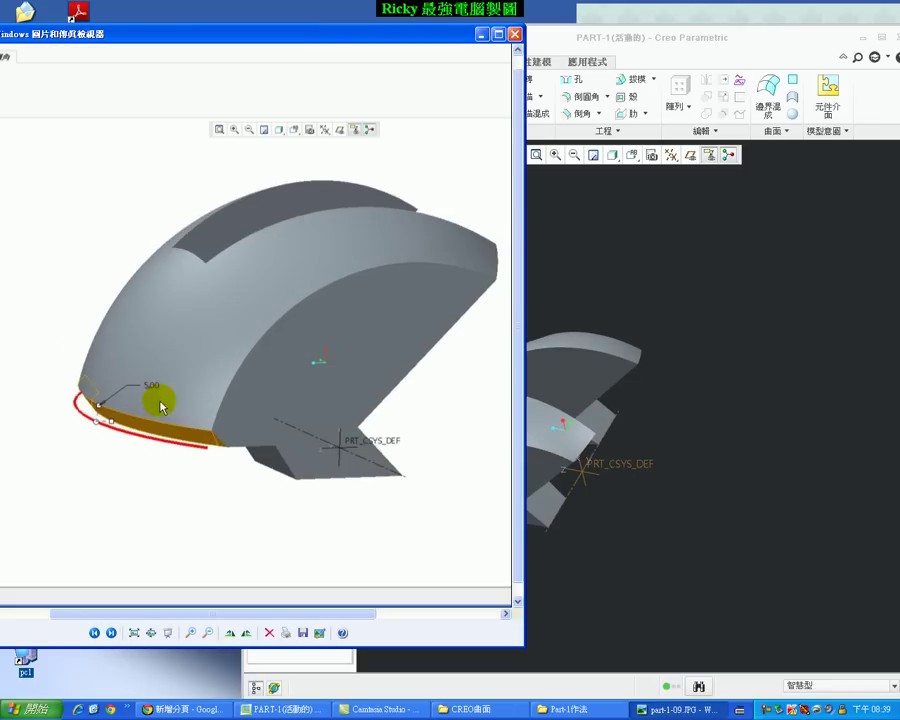
{"action": "scroll", "coordinate": [140, 423], "scroll_direction": "up", "scroll_amount": 1}
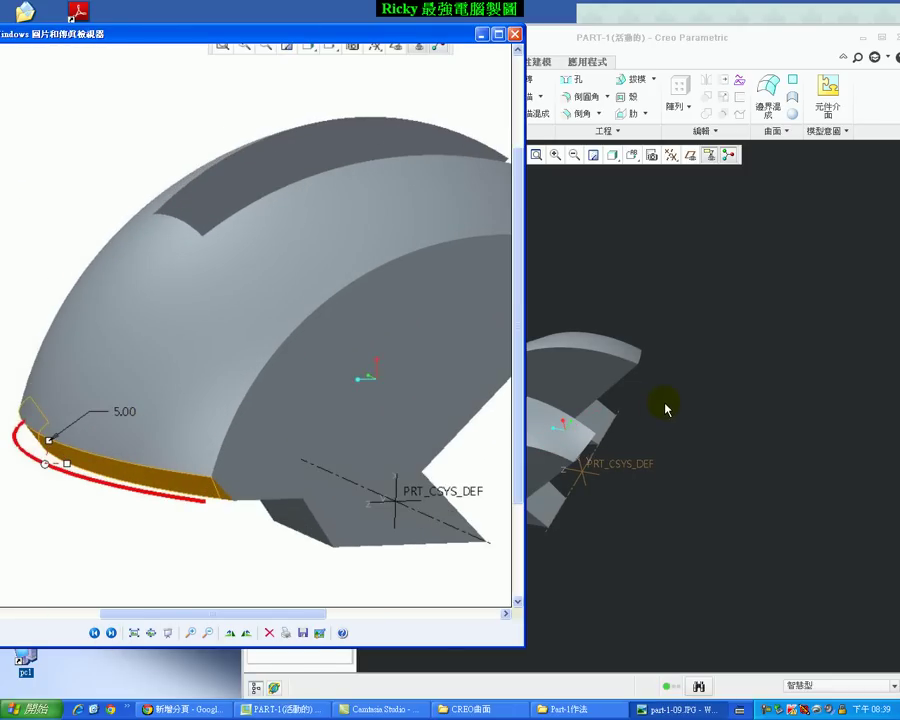
{"action": "left_click", "coordinate": [665, 404]}
{"action": "mouse_move", "coordinate": [665, 404]}
{"action": "middle_mouse_down"}
{"action": "mouse_move", "coordinate": [619, 426]}
{"action": "mouse_move", "coordinate": [490, 428]}
{"action": "middle_mouse_up"}
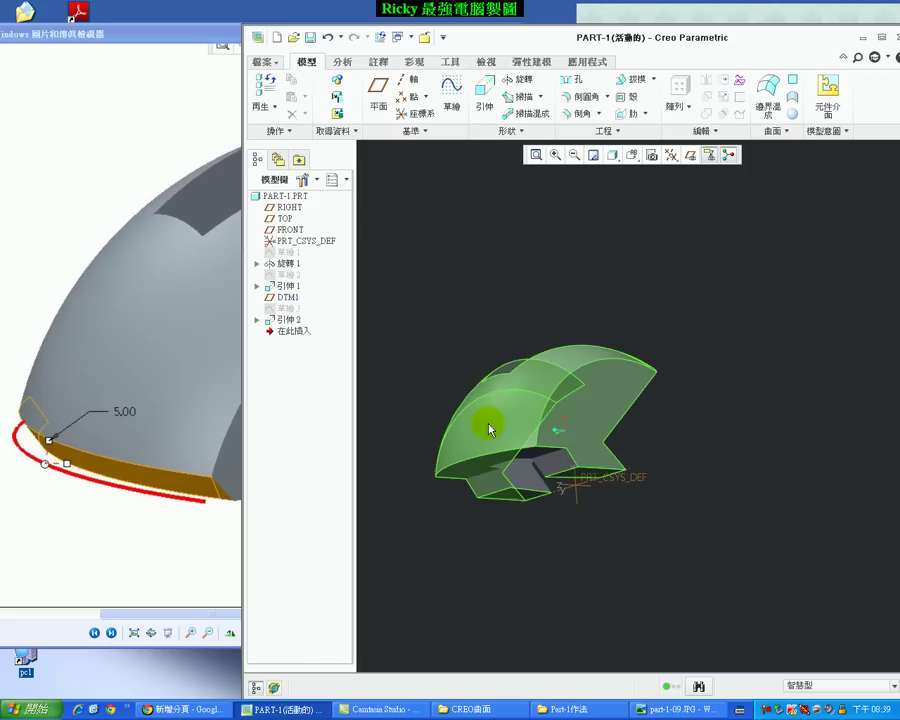
Chamfer the half-sphere's lower rim edge by 5, then bring up the next reference picture.
{"action": "left_click", "coordinate": [580, 113]}
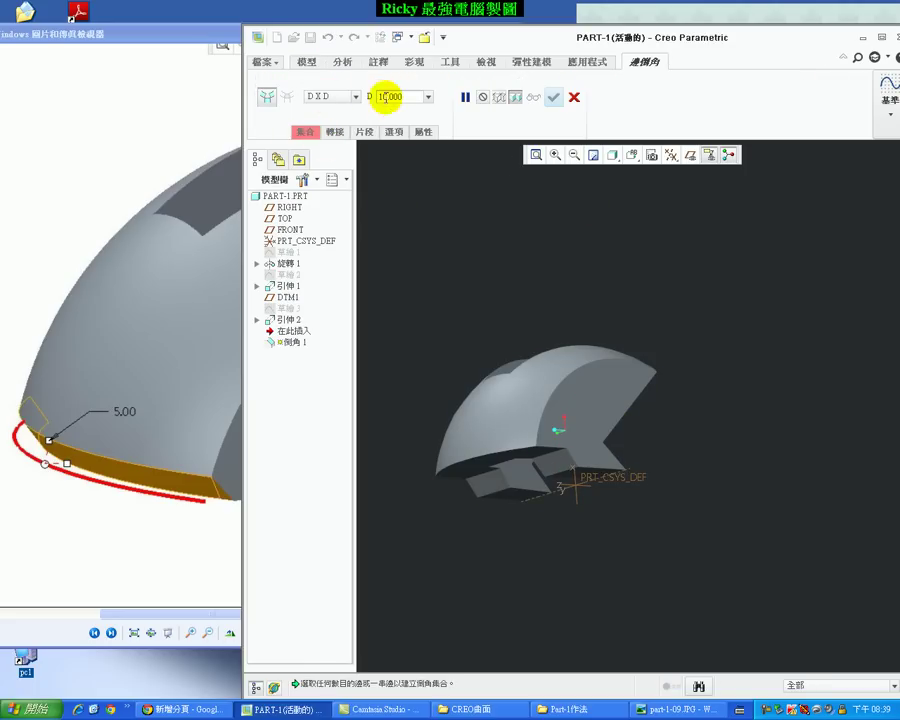
{"action": "type", "text": "5"}
{"action": "scroll", "coordinate": [507, 576], "scroll_direction": "up", "scroll_amount": 3}
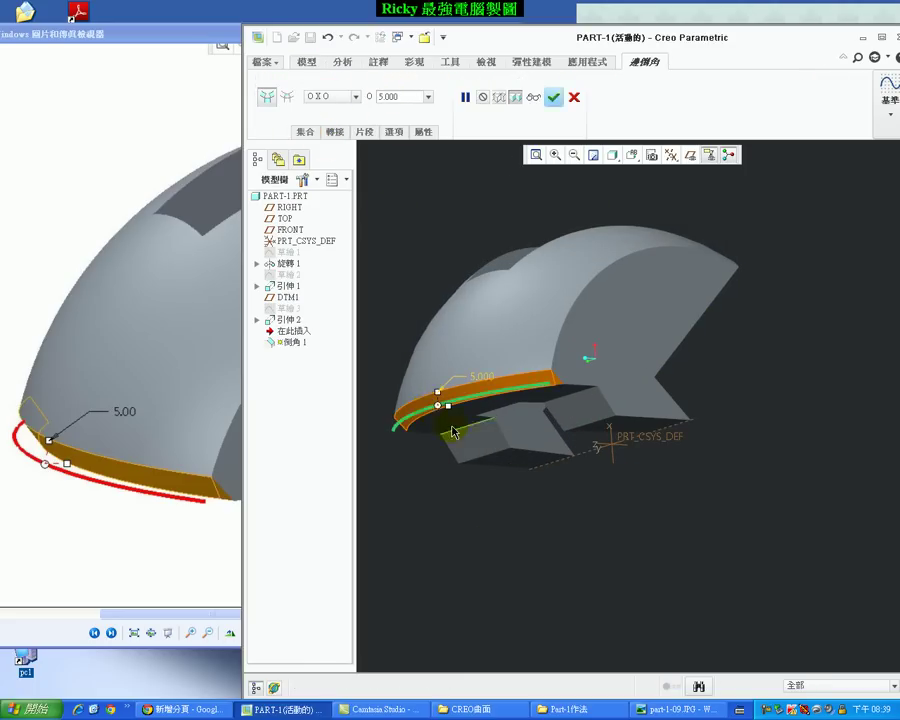
{"action": "left_click", "coordinate": [553, 97]}
{"action": "mouse_move", "coordinate": [655, 385]}
{"action": "middle_mouse_down"}
{"action": "mouse_move", "coordinate": [663, 372]}
{"action": "mouse_move", "coordinate": [628, 465]}
{"action": "middle_mouse_up"}
{"action": "left_click_drag", "start_coordinate": [300, 431], "coordinate": [524, 431]}
{"action": "left_click", "coordinate": [111, 632]}
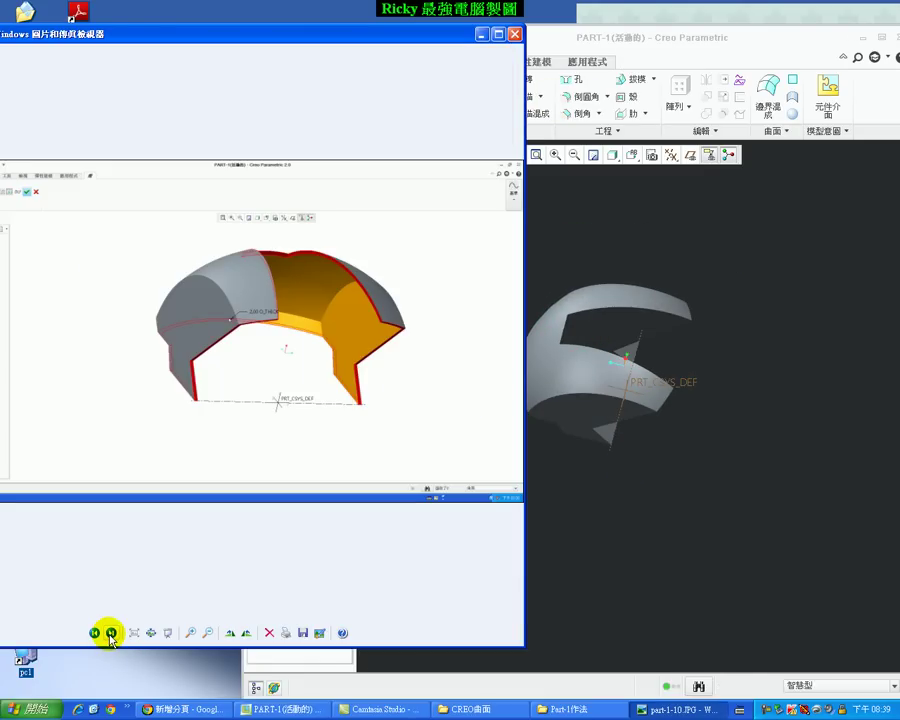
Check the reference picture and set the shell thickness to 2.
{"action": "scroll", "coordinate": [250, 405], "scroll_direction": "up", "scroll_amount": 2}
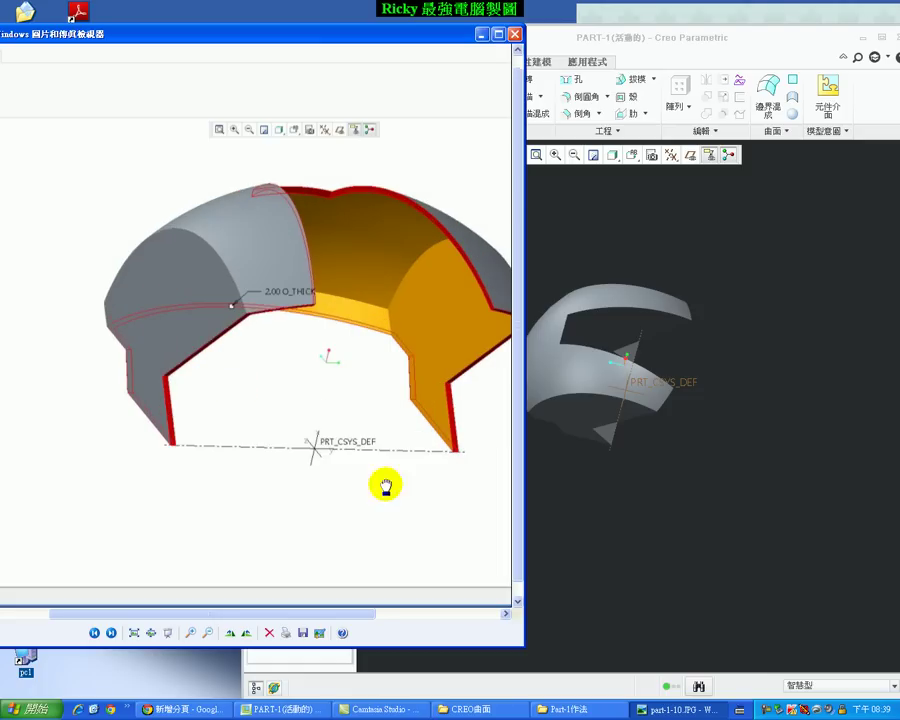
{"action": "key", "text": "Left"}
{"action": "key", "text": "Left"}
{"action": "key", "text": "Left"}
{"action": "key", "text": "Left"}
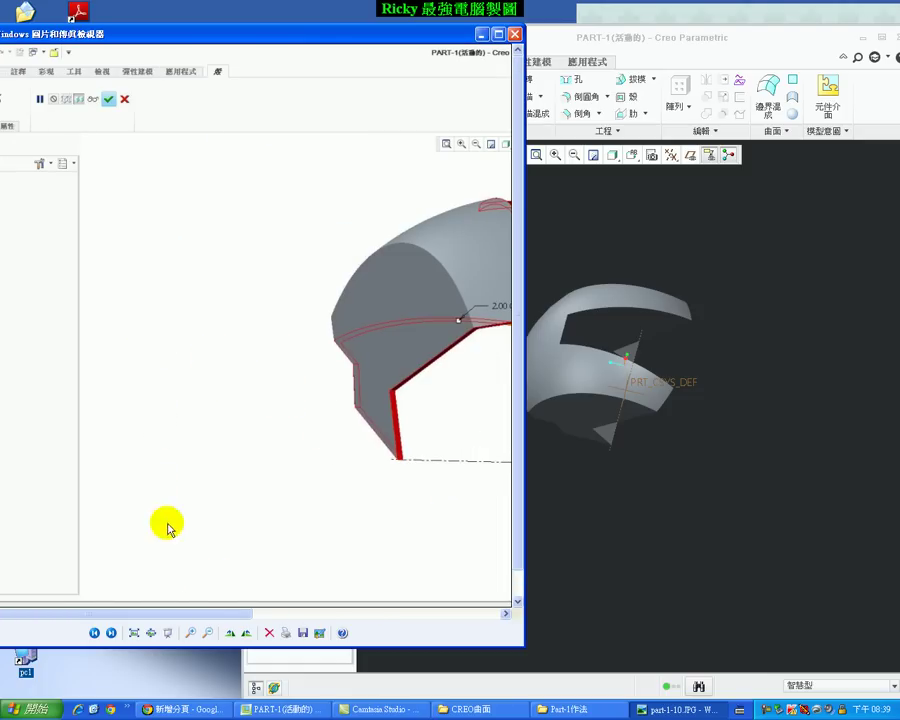
{"action": "key", "text": "Right"}
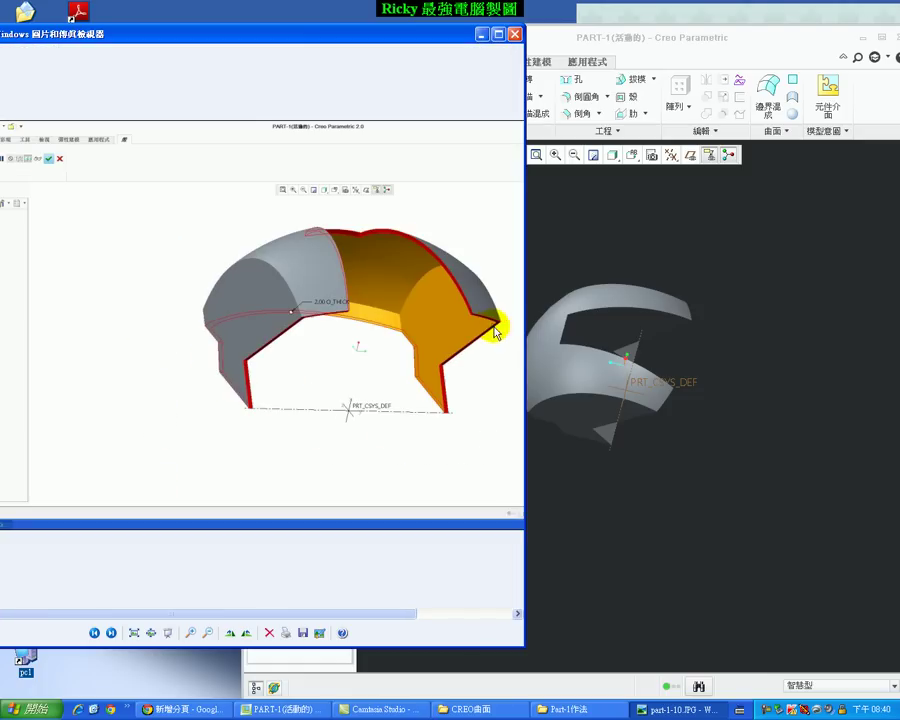
{"action": "middle_click_drag", "start_coordinate": [713, 498], "coordinate": [654, 422]}
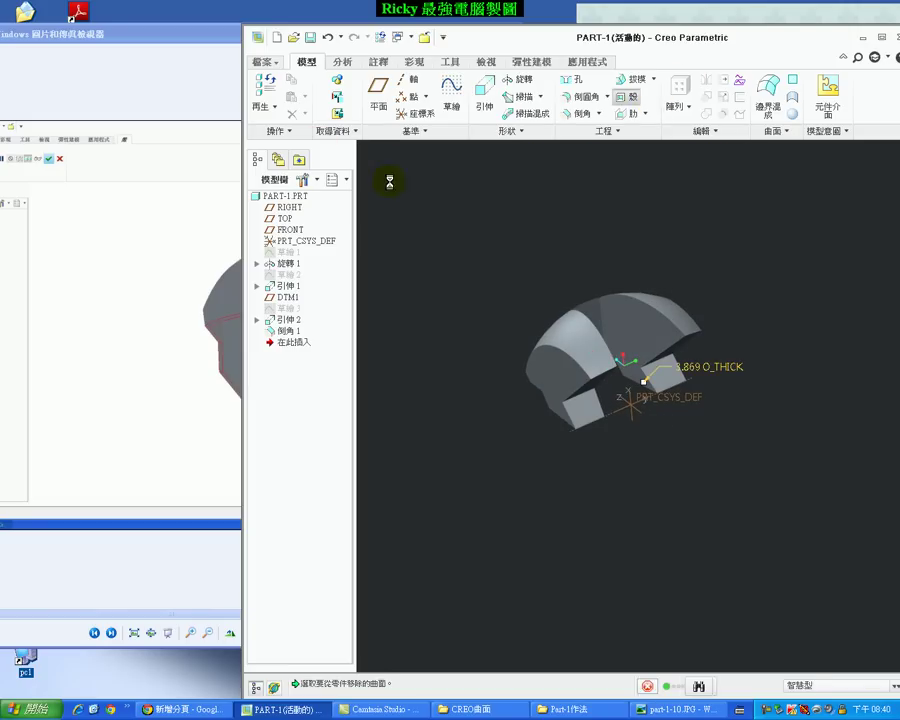
{"action": "type", "text": "2"}
{"action": "key", "text": "Return"}
Select the top face, another flat face and the bottom face for removal.
{"action": "mouse_move", "coordinate": [660, 450]}
{"action": "middle_mouse_down"}
{"action": "mouse_move", "coordinate": [680, 426]}
{"action": "mouse_move", "coordinate": [644, 290]}
{"action": "middle_mouse_up"}
{"action": "left_click", "coordinate": [644, 290]}
{"action": "mouse_move", "coordinate": [707, 519]}
{"action": "middle_mouse_down"}
{"action": "mouse_move", "coordinate": [659, 482]}
{"action": "mouse_move", "coordinate": [672, 510]}
{"action": "middle_mouse_up"}
{"action": "left_click", "coordinate": [597, 273], "text": "ctrl"}
{"action": "mouse_move", "coordinate": [597, 273]}
{"action": "middle_mouse_down"}
{"action": "mouse_move", "coordinate": [552, 330]}
{"action": "mouse_move", "coordinate": [594, 331]}
{"action": "mouse_move", "coordinate": [630, 381]}
{"action": "middle_mouse_up"}
{"action": "left_click", "coordinate": [542, 317], "text": "ctrl"}
{"action": "left_click", "coordinate": [172, 404]}
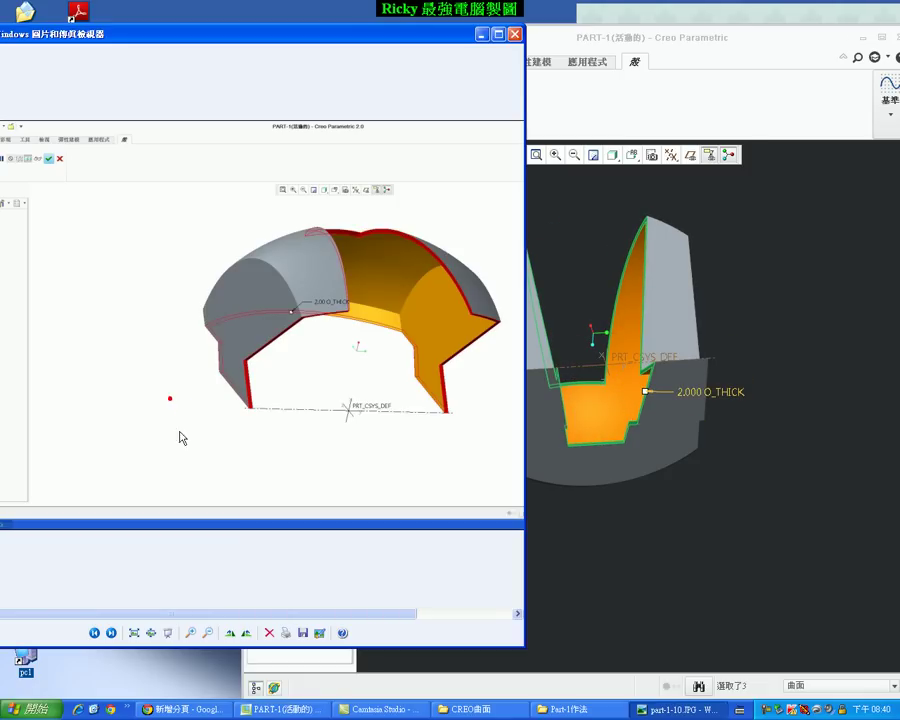
{"action": "left_click", "coordinate": [800, 464]}
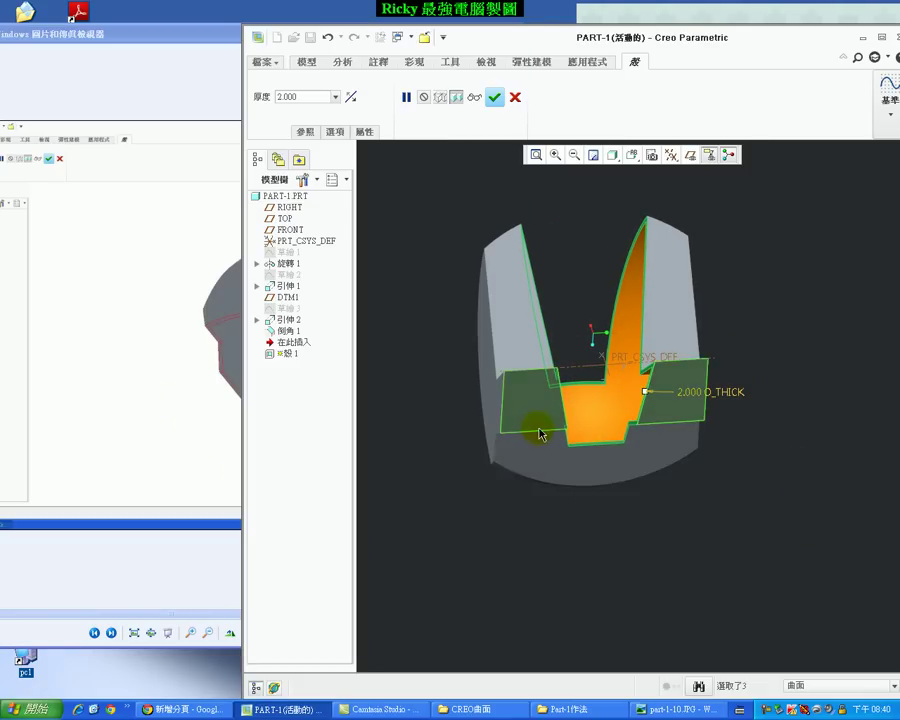
{"action": "left_click", "coordinate": [538, 464], "text": "ctrl"}
Add the left side face and the remaining flat faces to the removed faces.
{"action": "mouse_move", "coordinate": [538, 464]}
{"action": "middle_mouse_down"}
{"action": "mouse_move", "coordinate": [573, 496]}
{"action": "mouse_move", "coordinate": [630, 447]}
{"action": "middle_mouse_up"}
{"action": "scroll", "coordinate": [630, 447], "scroll_direction": "up", "scroll_amount": 3}
{"action": "scroll", "coordinate": [562, 432], "scroll_direction": "up", "scroll_amount": 2}
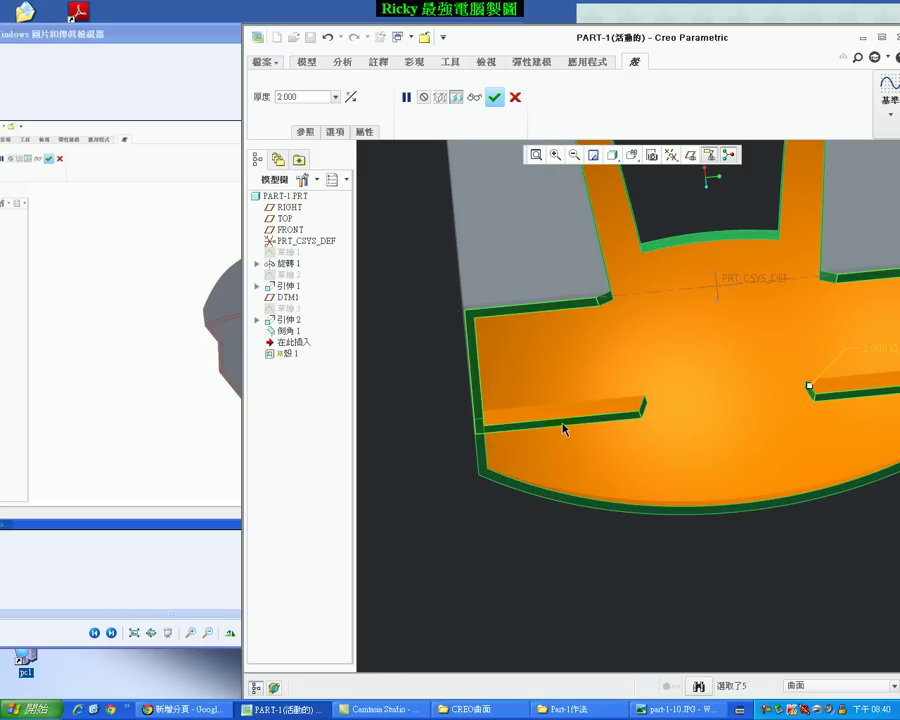
{"action": "left_click", "coordinate": [562, 427], "text": "ctrl"}
{"action": "left_click", "coordinate": [572, 350], "text": "ctrl"}
{"action": "scroll", "coordinate": [592, 490], "scroll_direction": "down", "scroll_amount": 4}
{"action": "mouse_move", "coordinate": [592, 490]}
{"action": "middle_mouse_down"}
{"action": "mouse_move", "coordinate": [645, 528]}
{"action": "mouse_move", "coordinate": [647, 508]}
{"action": "mouse_move", "coordinate": [635, 506]}
{"action": "mouse_move", "coordinate": [618, 525]}
{"action": "middle_mouse_up"}
{"action": "left_click", "coordinate": [100, 390]}
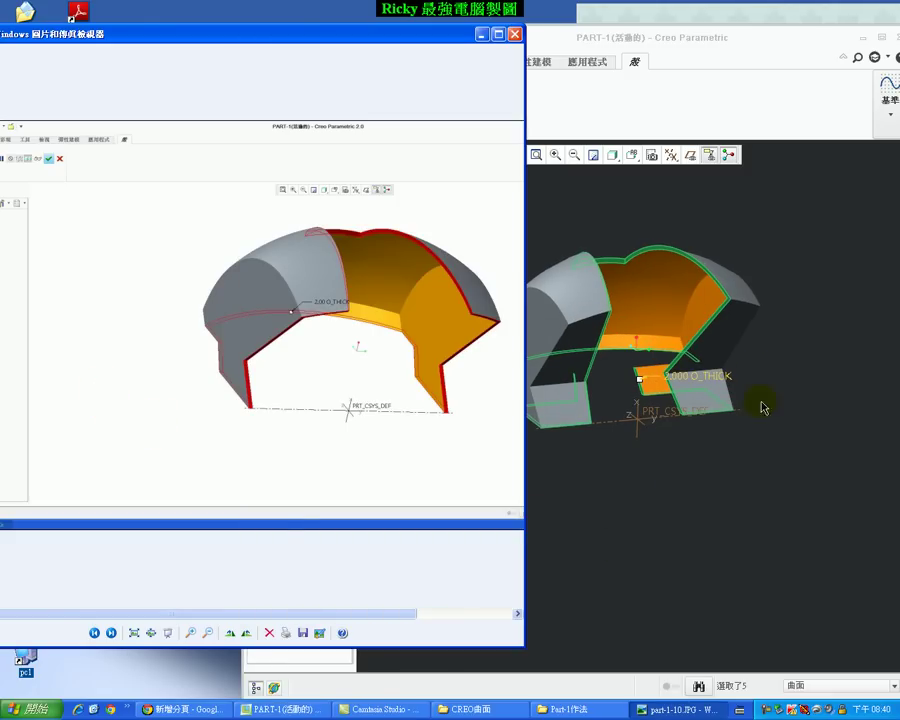
{"action": "left_click", "coordinate": [722, 420], "text": "ctrl"}
{"action": "left_click", "coordinate": [568, 416], "text": "ctrl"}
{"action": "mouse_move", "coordinate": [568, 416]}
{"action": "middle_mouse_down"}
{"action": "mouse_move", "coordinate": [637, 349]}
{"action": "mouse_move", "coordinate": [617, 390]}
{"action": "mouse_move", "coordinate": [613, 374]}
{"action": "mouse_move", "coordinate": [657, 446]}
{"action": "mouse_move", "coordinate": [558, 483]}
{"action": "mouse_move", "coordinate": [575, 508]}
{"action": "mouse_move", "coordinate": [687, 426]}
{"action": "mouse_move", "coordinate": [731, 456]}
{"action": "mouse_move", "coordinate": [719, 394]}
{"action": "mouse_move", "coordinate": [641, 428]}
{"action": "mouse_move", "coordinate": [568, 293]}
{"action": "middle_mouse_up"}
{"action": "left_click", "coordinate": [617, 390], "text": "ctrl"}
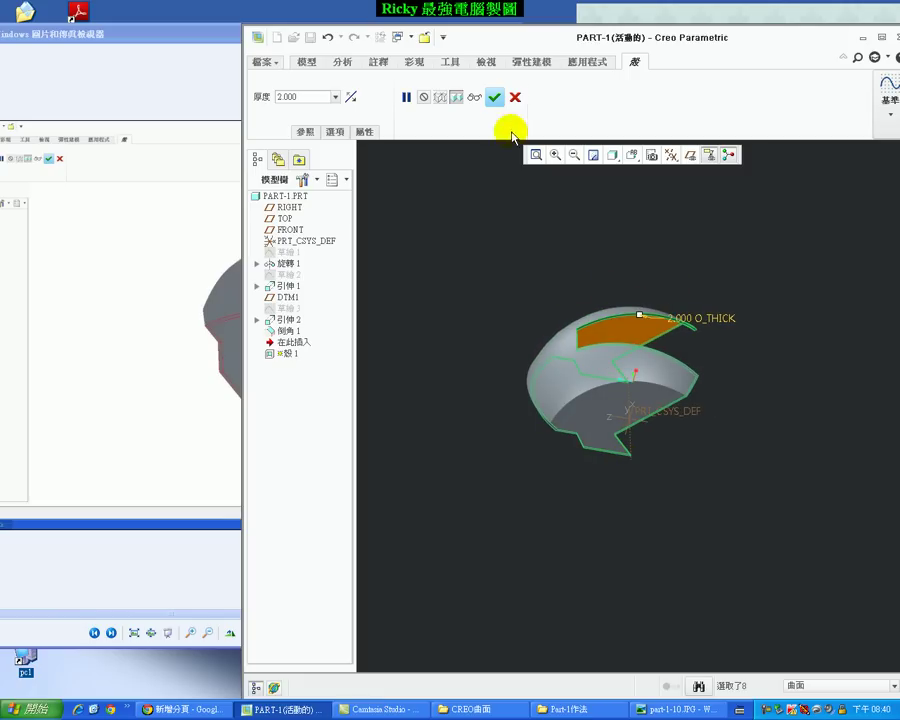
Confirm the 2.000 shell and advance to the next reference picture.
{"action": "left_click", "coordinate": [491, 97]}
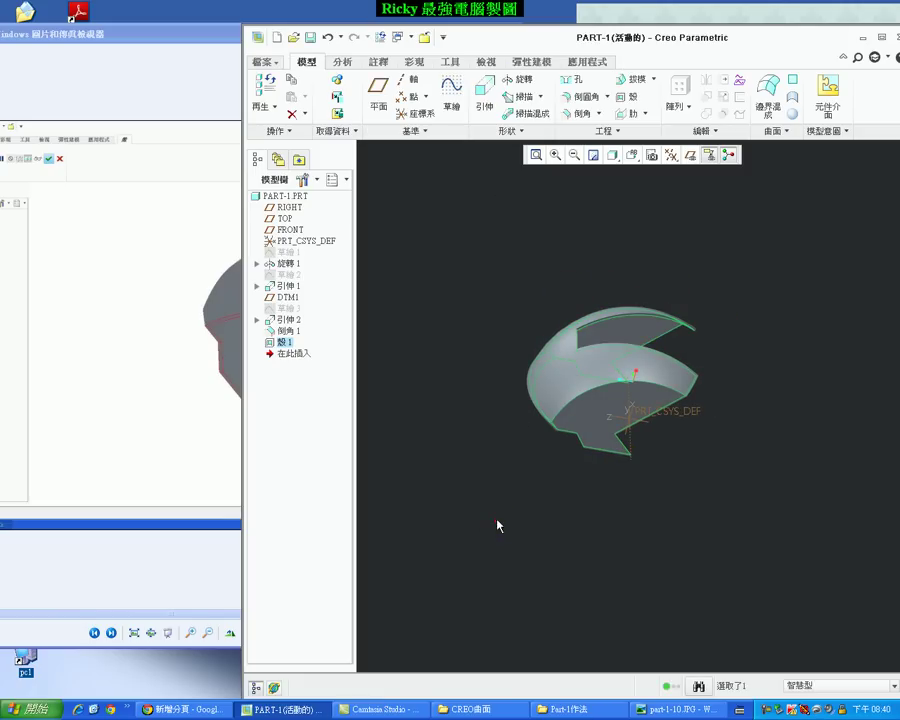
{"action": "left_click", "coordinate": [205, 456]}
{"action": "left_click", "coordinate": [112, 633]}
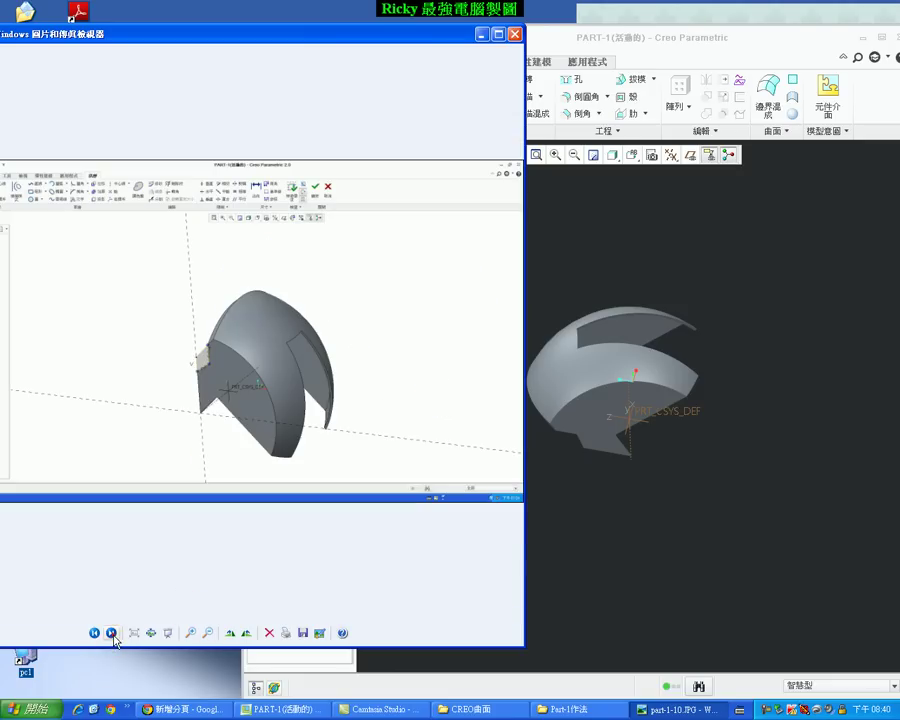
{"action": "mouse_move", "coordinate": [648, 538]}
{"action": "middle_mouse_down"}
{"action": "mouse_move", "coordinate": [684, 440]}
{"action": "mouse_move", "coordinate": [600, 422]}
{"action": "mouse_move", "coordinate": [588, 455]}
{"action": "mouse_move", "coordinate": [568, 430]}
{"action": "mouse_move", "coordinate": [572, 438]}
{"action": "middle_mouse_up"}
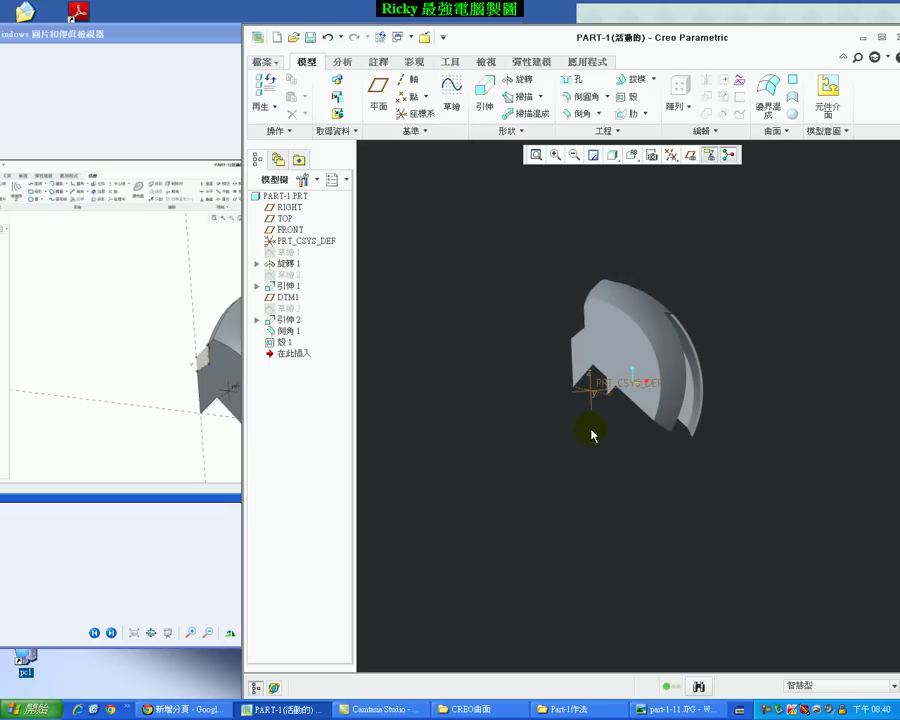
{"action": "key", "text": "alt+Tab"}
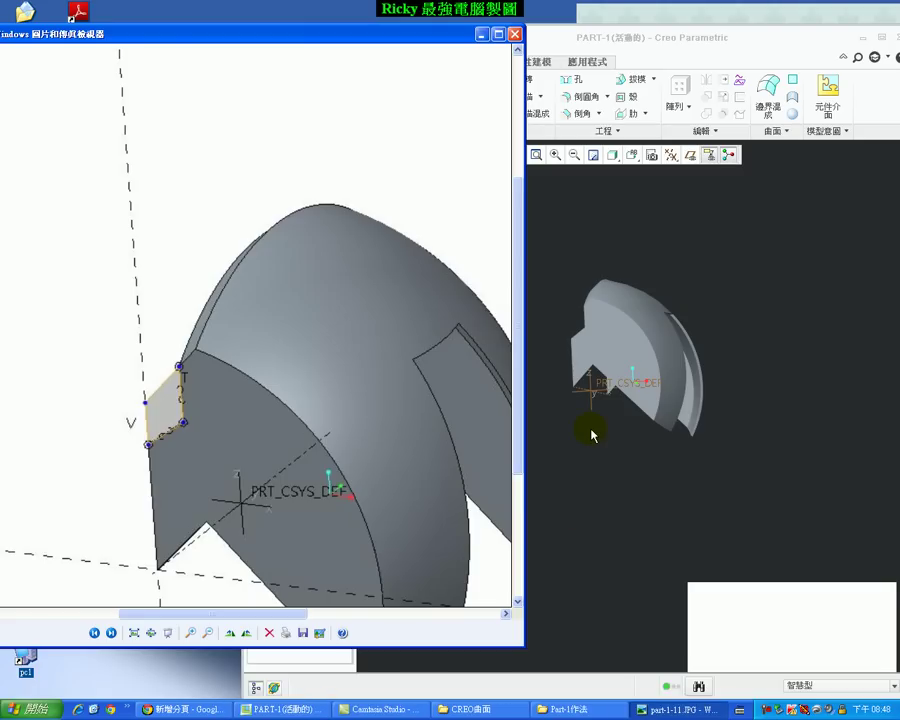
Start a new sketch on the part's flat side face.
{"action": "left_click", "coordinate": [670, 473]}
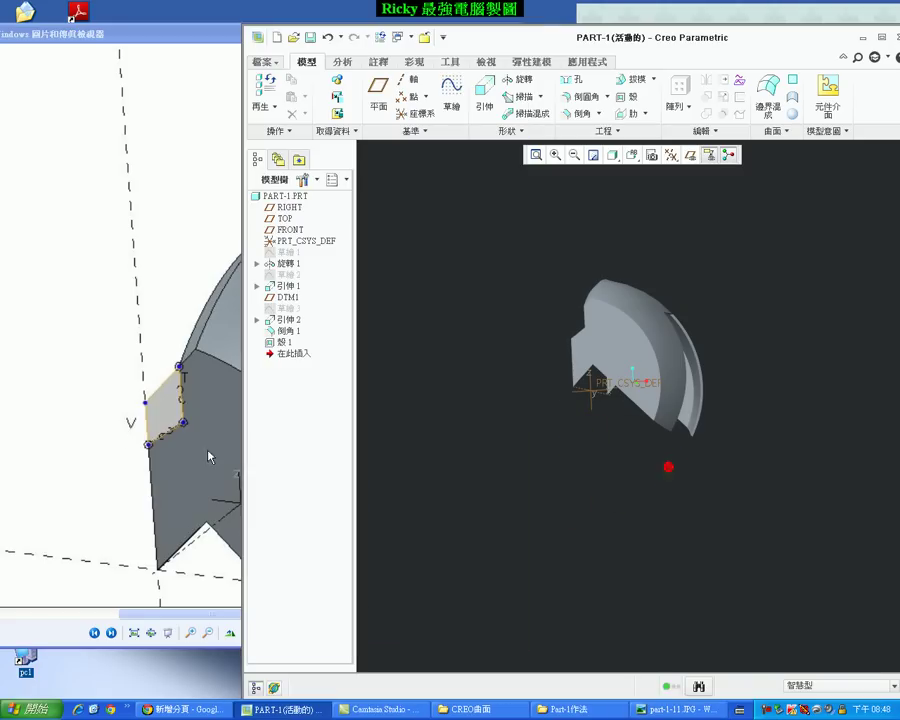
{"action": "middle_click_drag", "start_coordinate": [538, 494], "coordinate": [568, 432]}
{"action": "scroll", "coordinate": [655, 345], "scroll_direction": "up", "scroll_amount": 3}
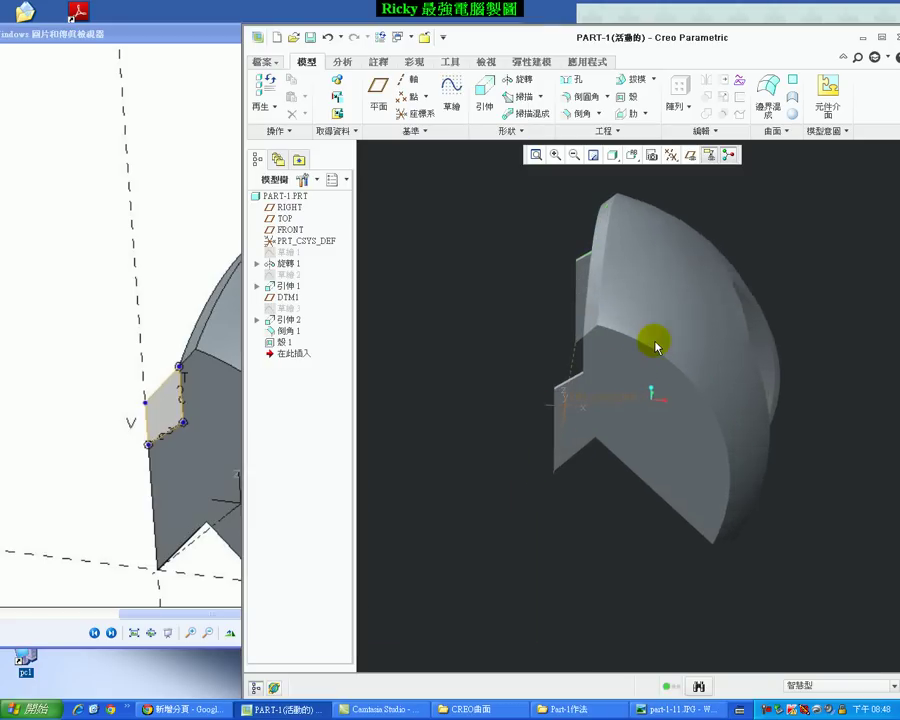
{"action": "left_click", "coordinate": [453, 87]}
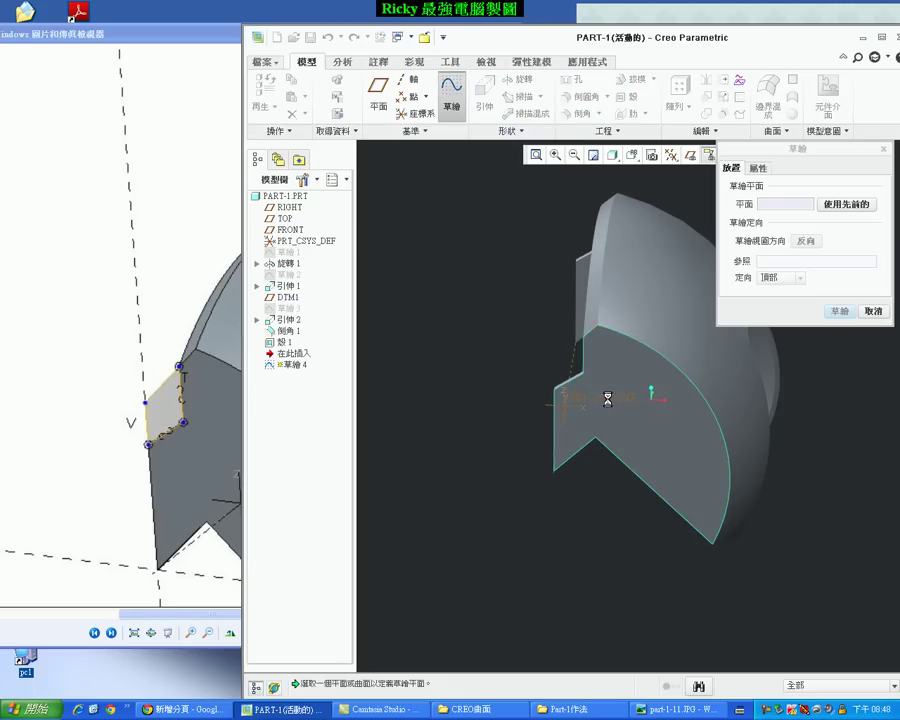
{"action": "left_click", "coordinate": [609, 402]}
{"action": "left_click", "coordinate": [840, 312]}
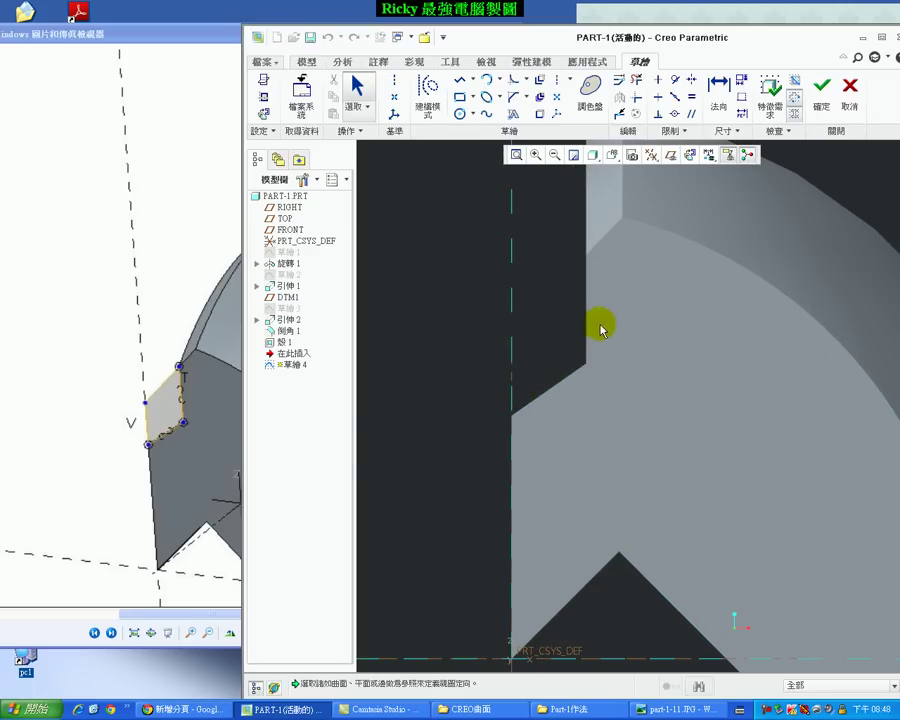
Project the part's vertical and diagonal edges into the sketch.
{"action": "left_click", "coordinate": [540, 114]}
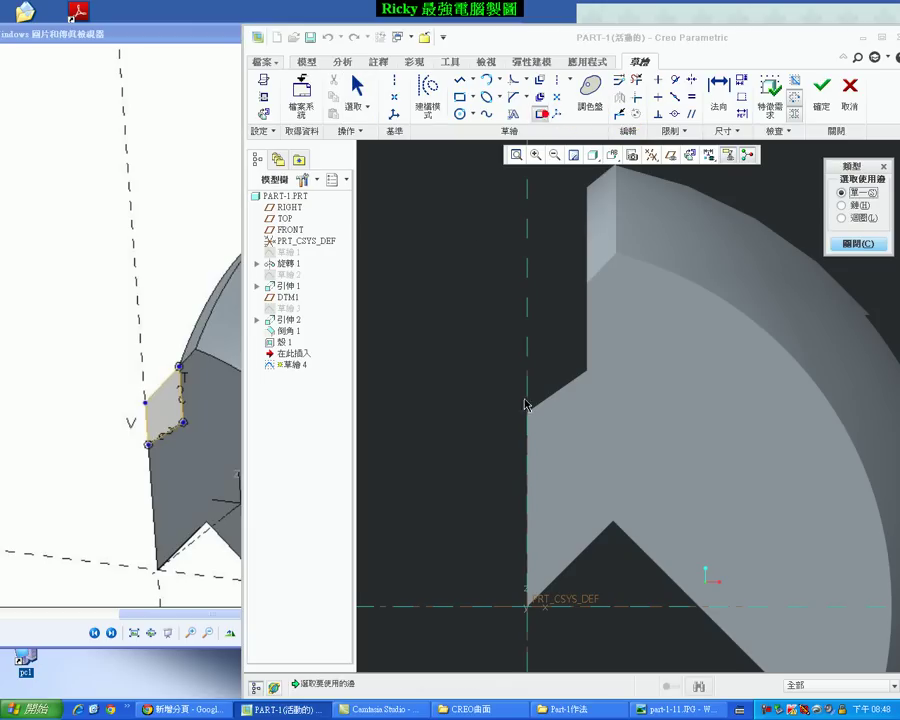
{"action": "left_click", "coordinate": [591, 333]}
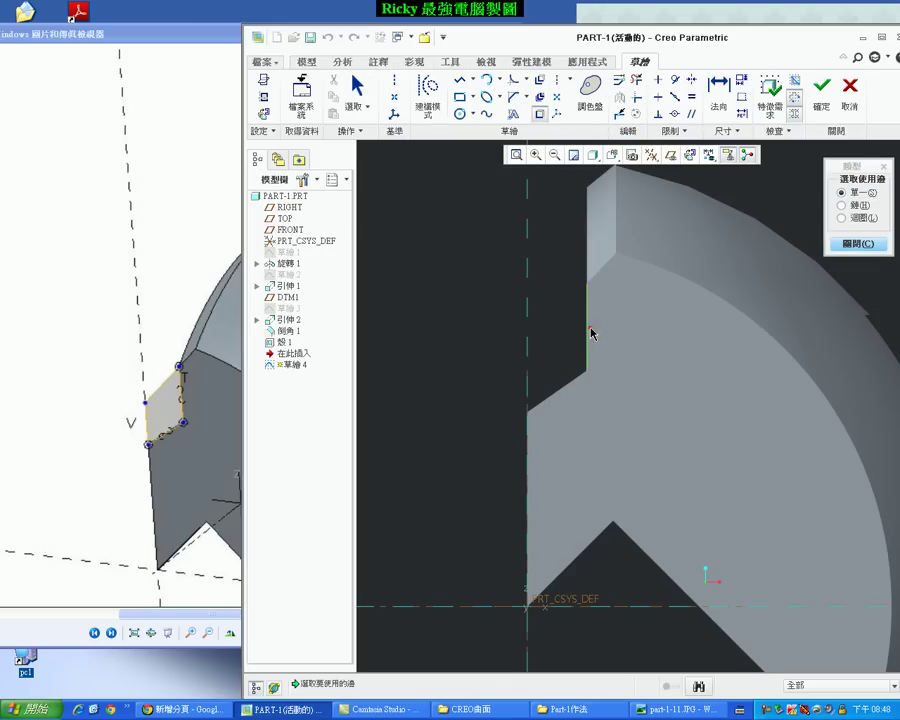
{"action": "left_click", "coordinate": [568, 392]}
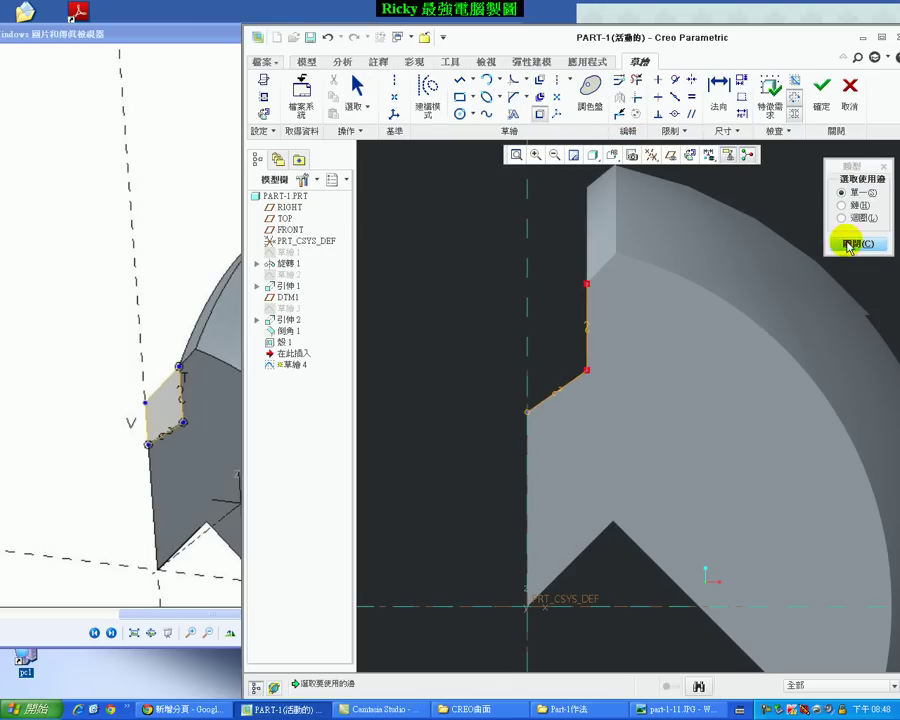
{"action": "left_click", "coordinate": [858, 243]}
Draw lines to close the sketch profile into a loop.
{"action": "left_click", "coordinate": [468, 88]}
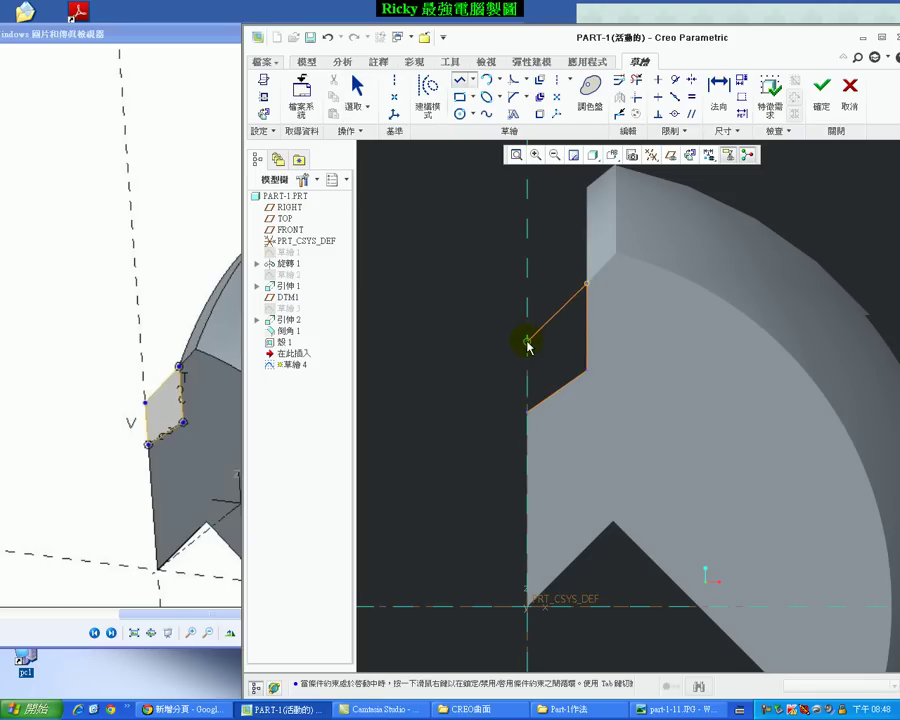
{"action": "middle_click", "coordinate": [540, 396]}
{"action": "scroll", "coordinate": [576, 284], "scroll_direction": "up", "scroll_amount": 2}
{"action": "scroll", "coordinate": [598, 240], "scroll_direction": "down", "scroll_amount": 1}
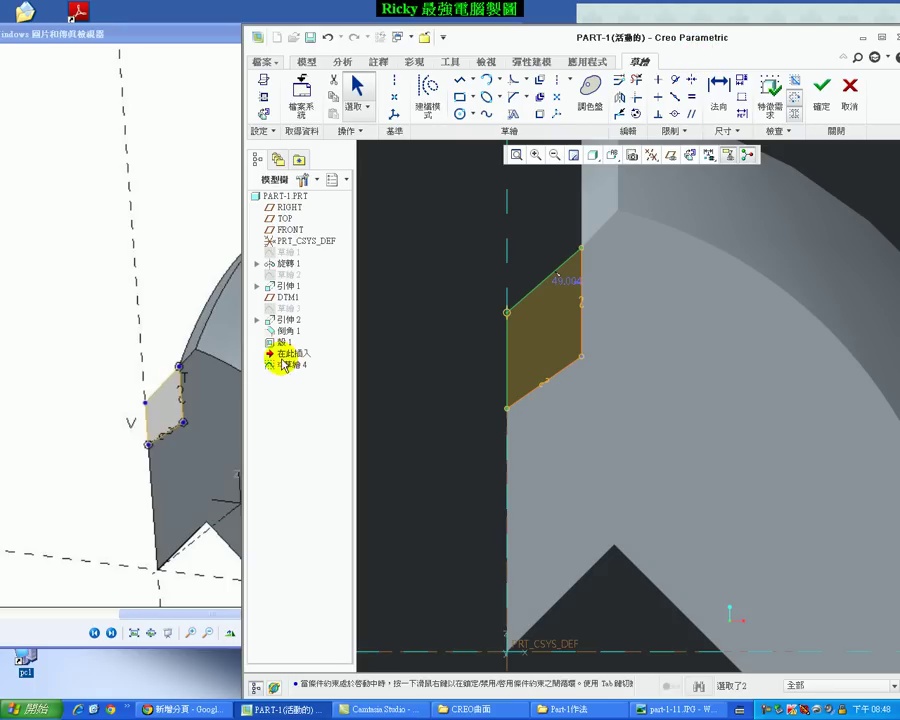
Make the profile's upper corner coincident with the part's vertical edge, then list sketch references.
{"action": "left_click", "coordinate": [675, 84]}
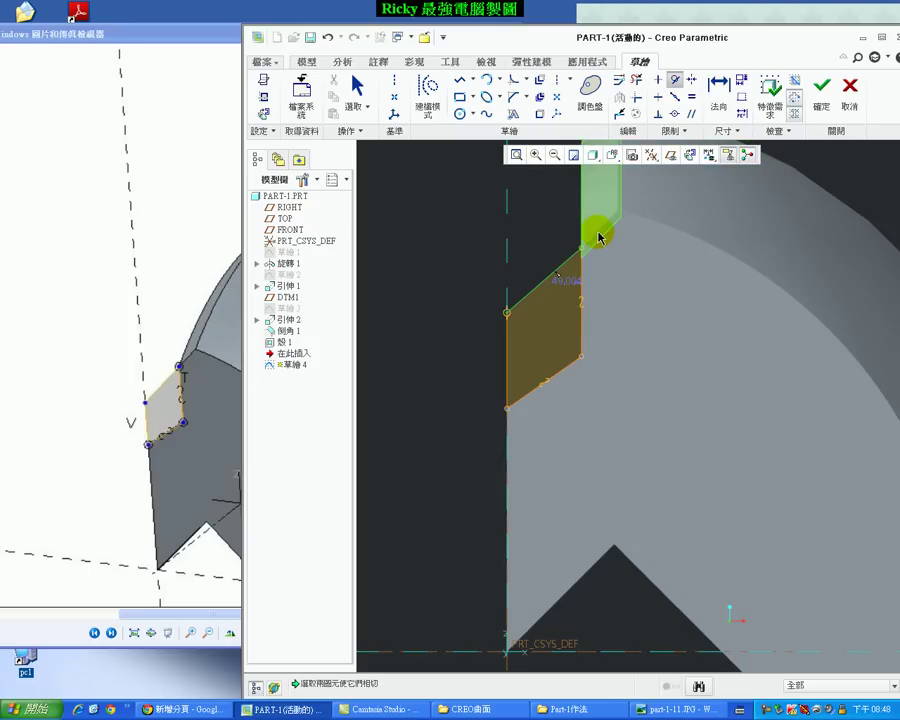
{"action": "left_click", "coordinate": [676, 115]}
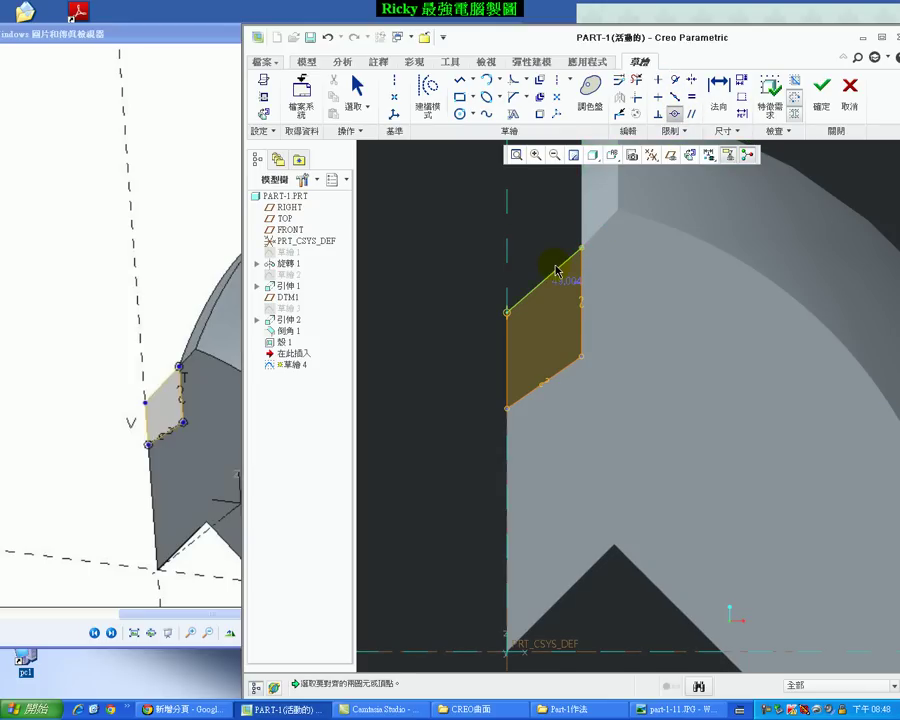
{"action": "left_click", "coordinate": [601, 237]}
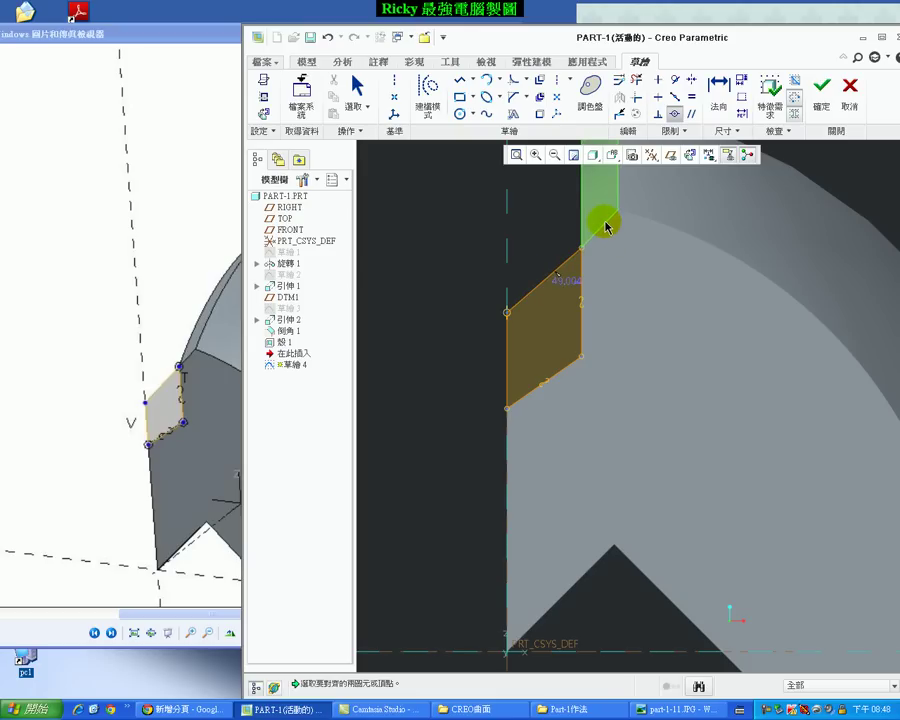
{"action": "left_click", "coordinate": [604, 222]}
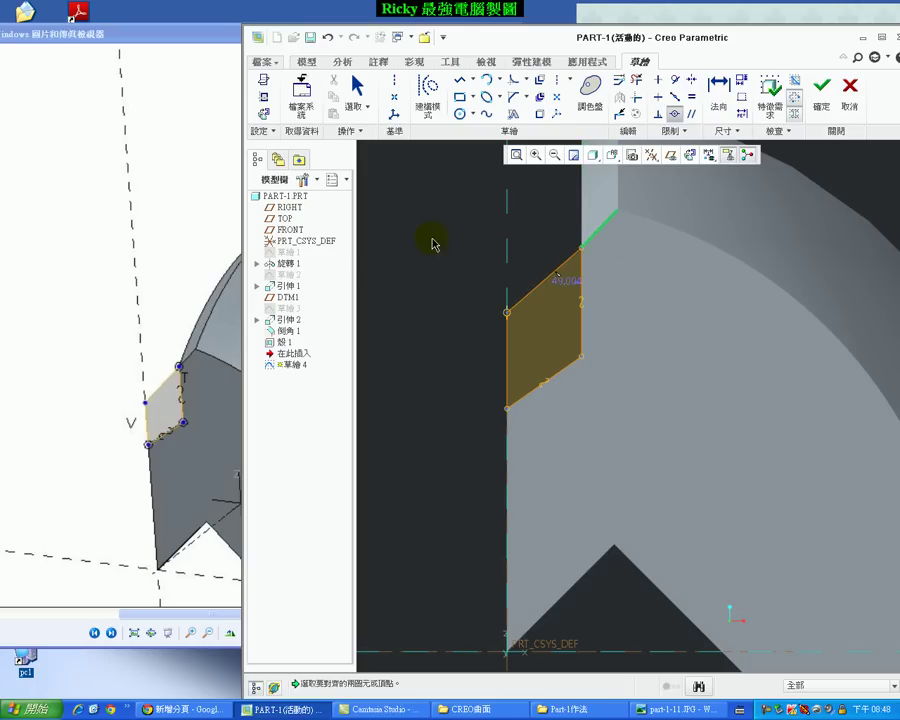
{"action": "left_click", "coordinate": [264, 97]}
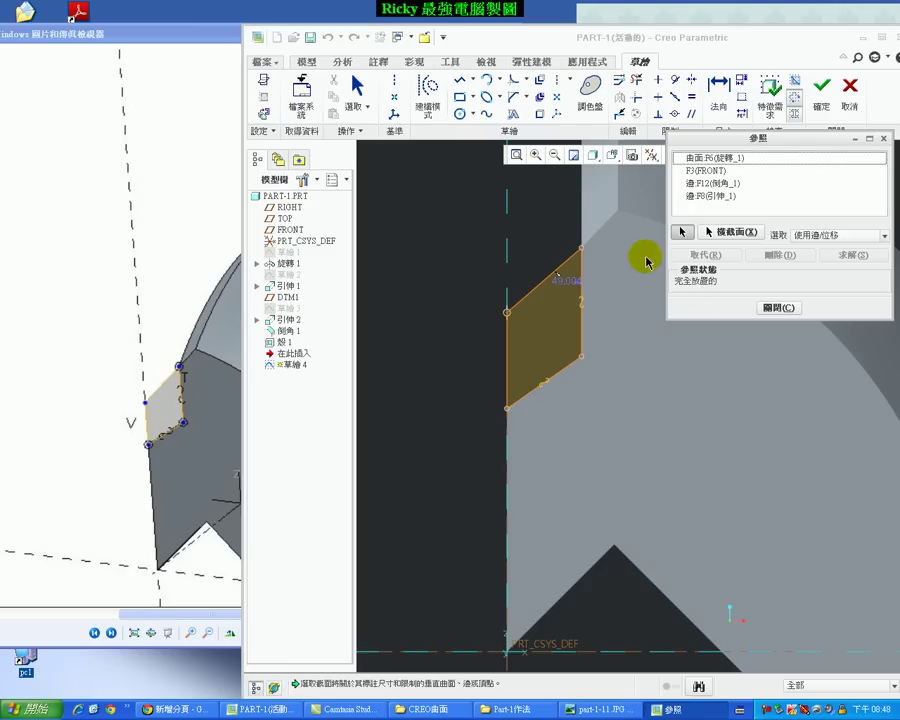
Add the part edge as a sketch reference and return to the sketch-facing view.
{"action": "left_click", "coordinate": [600, 226]}
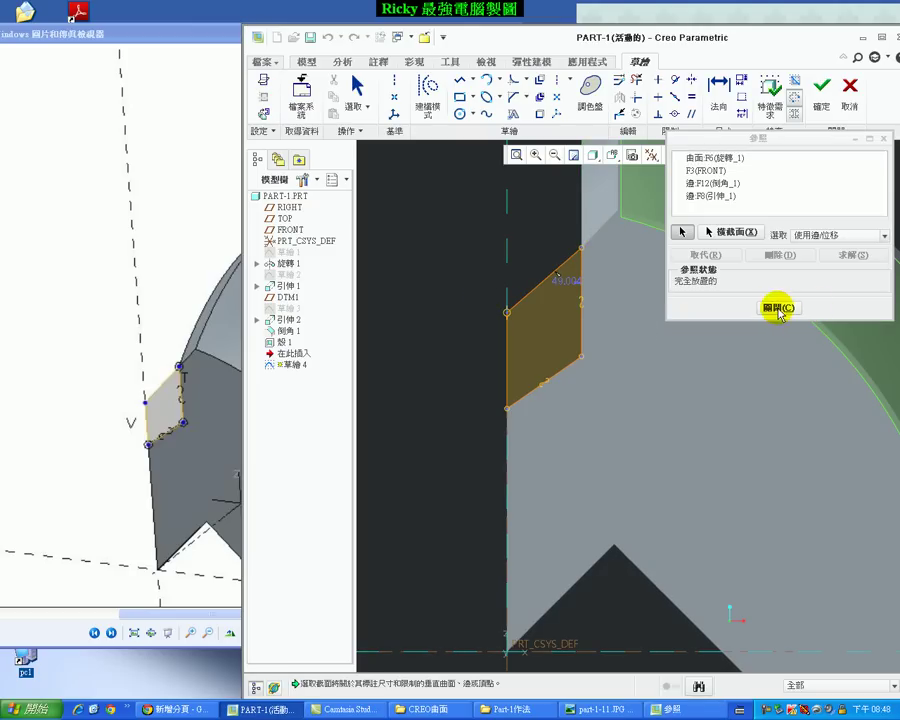
{"action": "left_click", "coordinate": [778, 308]}
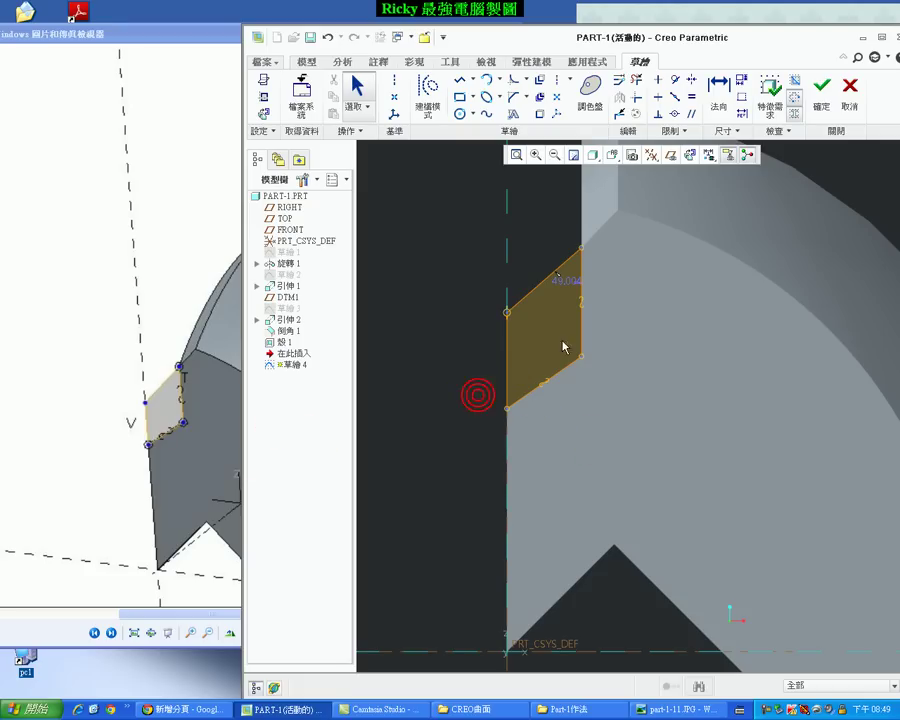
{"action": "scroll", "coordinate": [558, 296], "scroll_direction": "up", "scroll_amount": 2}
{"action": "mouse_move", "coordinate": [560, 408]}
{"action": "middle_mouse_down"}
{"action": "mouse_move", "coordinate": [594, 411]}
{"action": "mouse_move", "coordinate": [591, 337]}
{"action": "mouse_move", "coordinate": [622, 398]}
{"action": "mouse_move", "coordinate": [618, 245]}
{"action": "middle_mouse_up"}
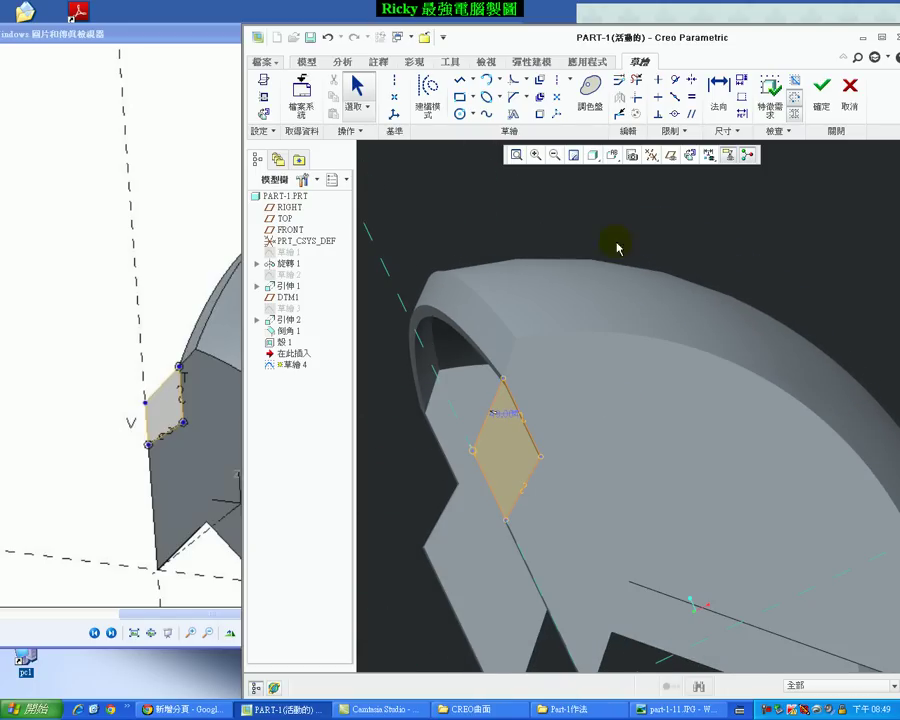
{"action": "left_click", "coordinate": [690, 155]}
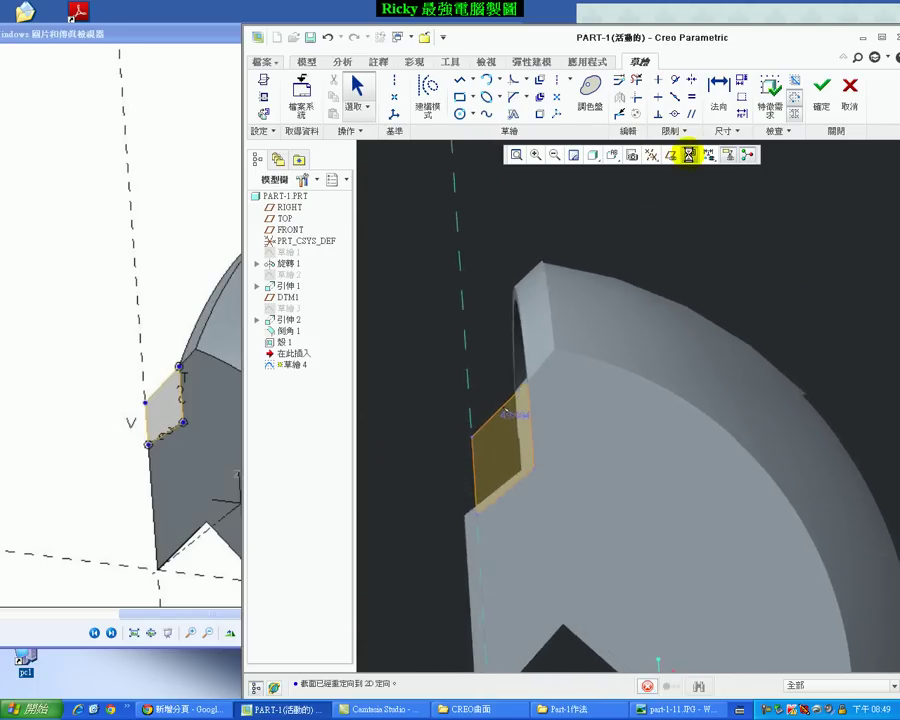
Accept the completed profile as Sketch 4.
{"action": "scroll", "coordinate": [522, 505], "scroll_direction": "down", "scroll_amount": 3}
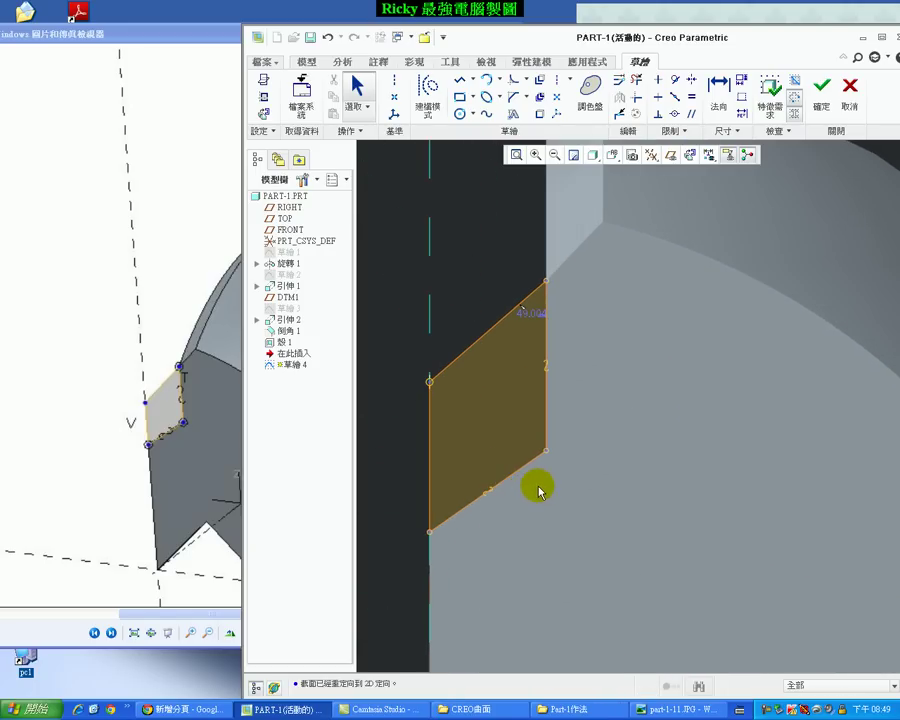
{"action": "scroll", "coordinate": [546, 484], "scroll_direction": "up", "scroll_amount": 2}
{"action": "scroll", "coordinate": [537, 472], "scroll_direction": "down", "scroll_amount": 2}
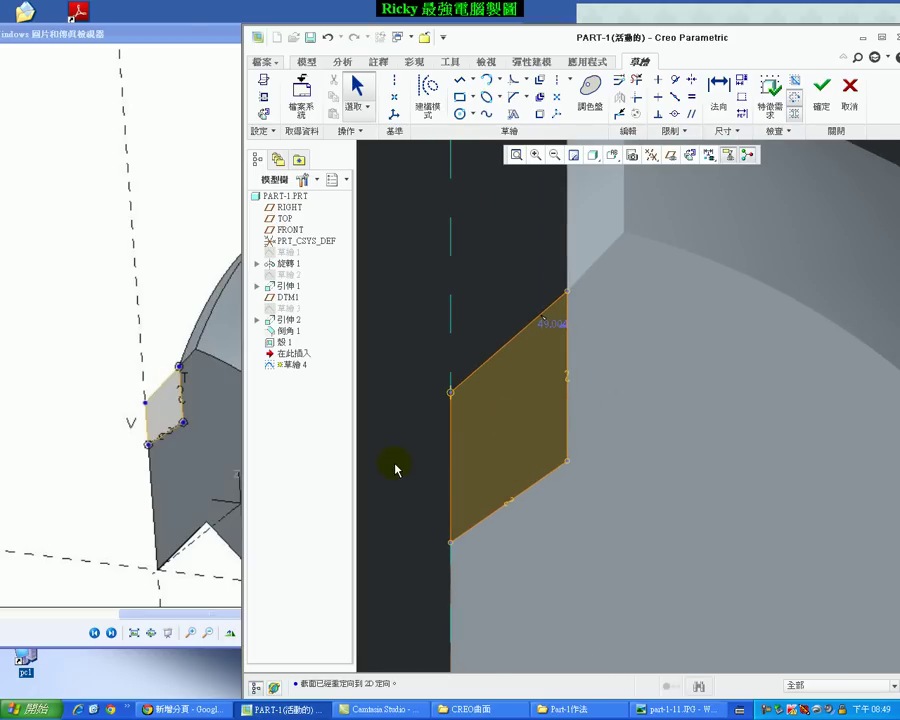
{"action": "scroll", "coordinate": [460, 472], "scroll_direction": "up", "scroll_amount": 1}
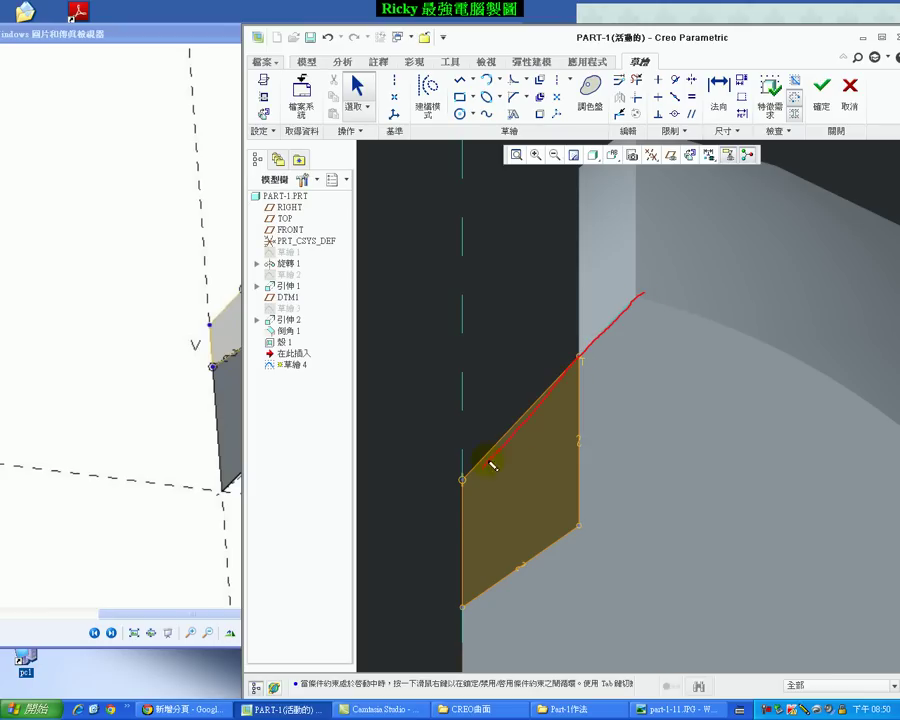
{"action": "scroll", "coordinate": [529, 452], "scroll_direction": "down", "scroll_amount": 2}
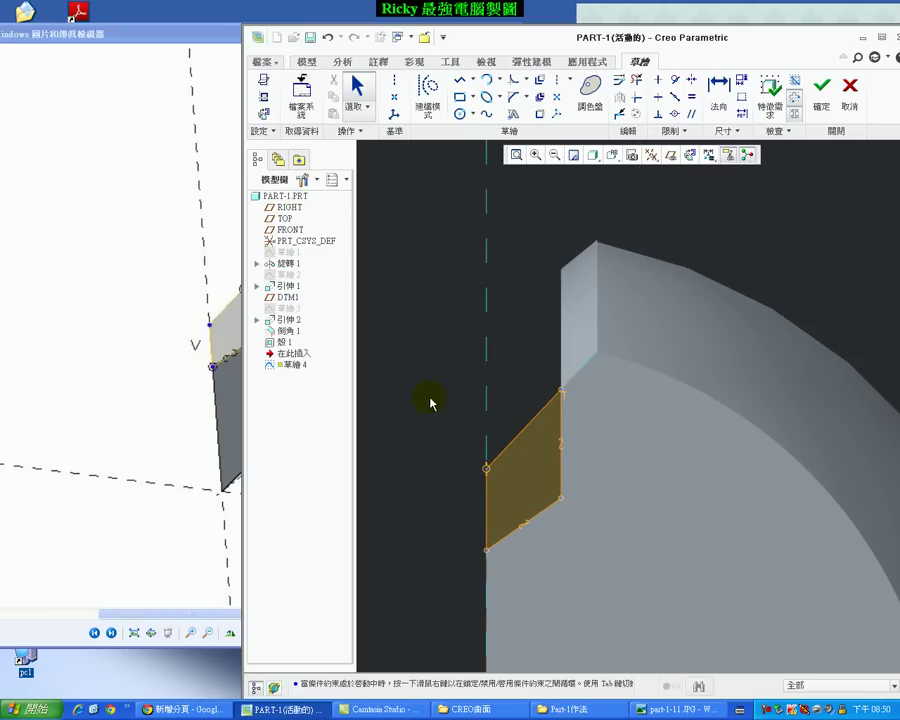
{"action": "left_click", "coordinate": [820, 102]}
{"action": "mouse_move", "coordinate": [615, 350]}
{"action": "middle_mouse_down"}
{"action": "mouse_move", "coordinate": [667, 346]}
{"action": "mouse_move", "coordinate": [704, 417]}
{"action": "middle_mouse_up"}
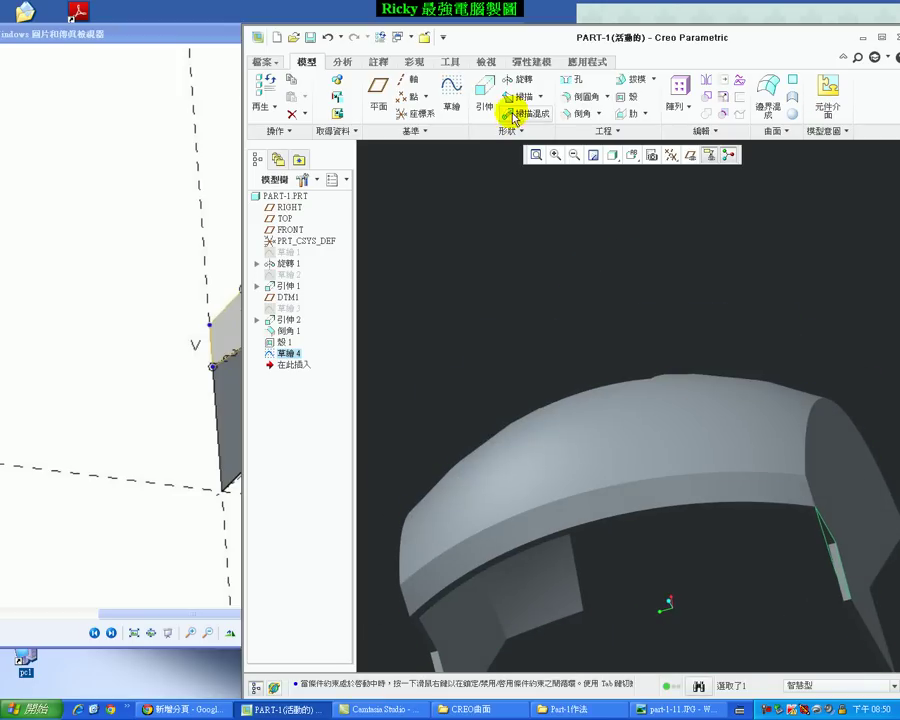
Extrude Sketch 4 flipped into the part, up to the selected inner surface.
{"action": "left_click", "coordinate": [485, 97]}
{"action": "left_click", "coordinate": [397, 96]}
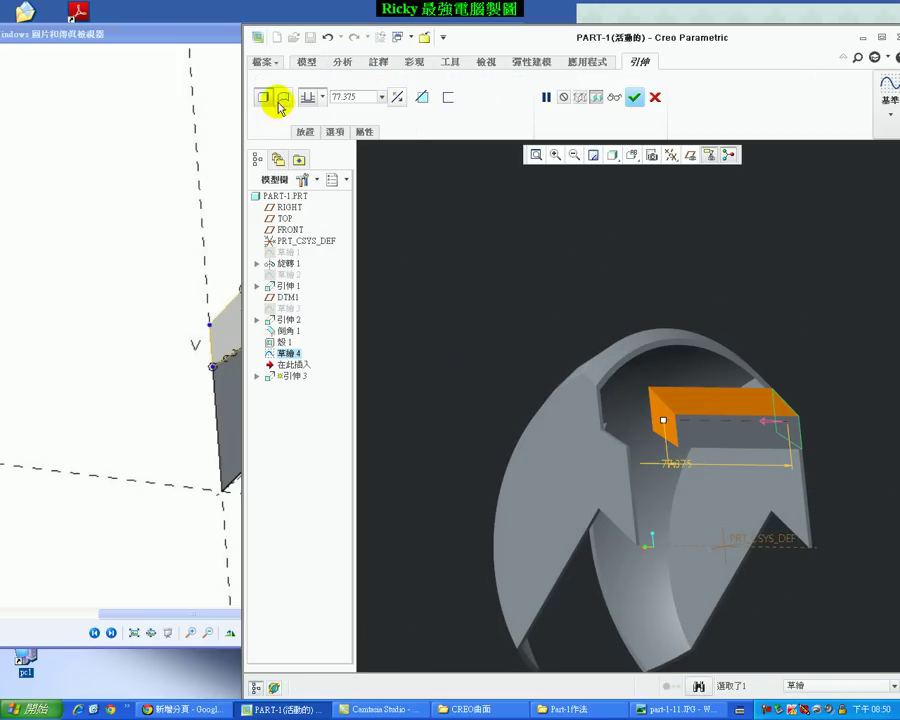
{"action": "left_click", "coordinate": [322, 96]}
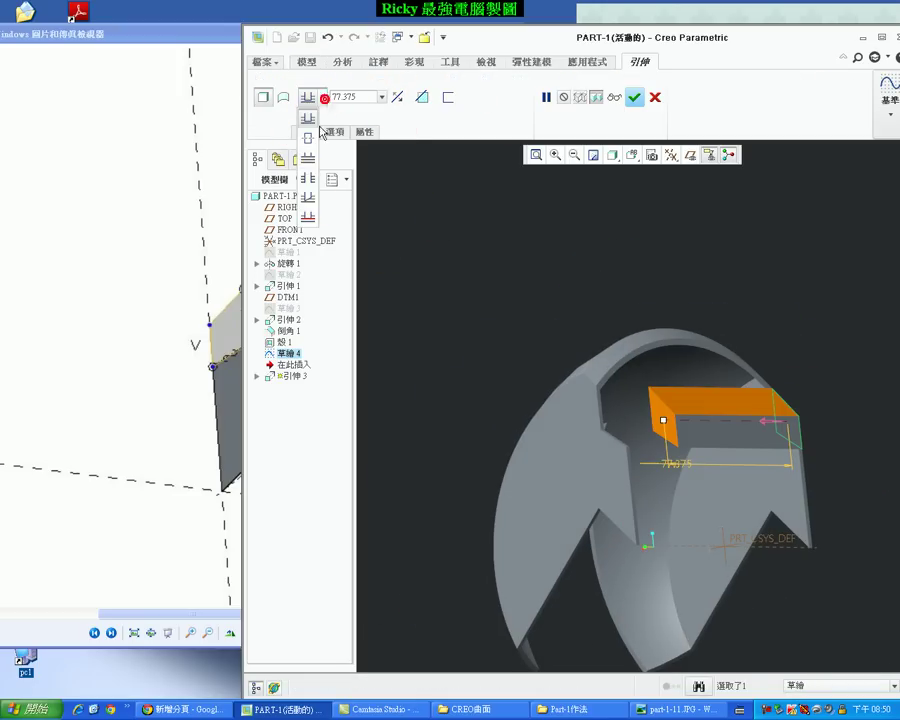
{"action": "left_click", "coordinate": [309, 218]}
{"action": "scroll", "coordinate": [770, 430], "scroll_direction": "down", "scroll_amount": 3}
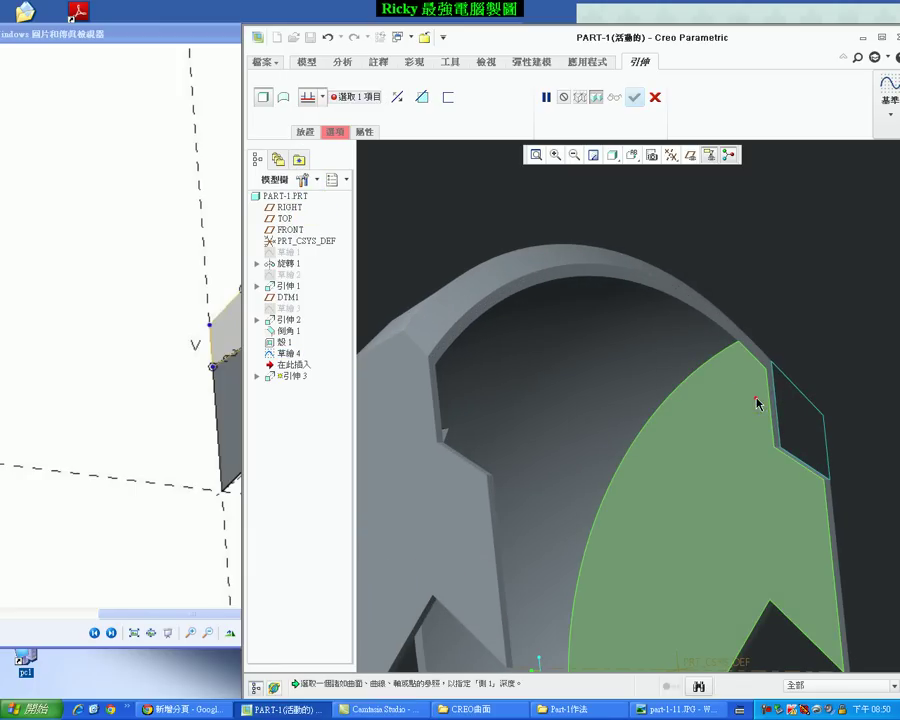
{"action": "left_click", "coordinate": [757, 403]}
{"action": "middle_click_drag", "start_coordinate": [757, 410], "coordinate": [713, 446]}
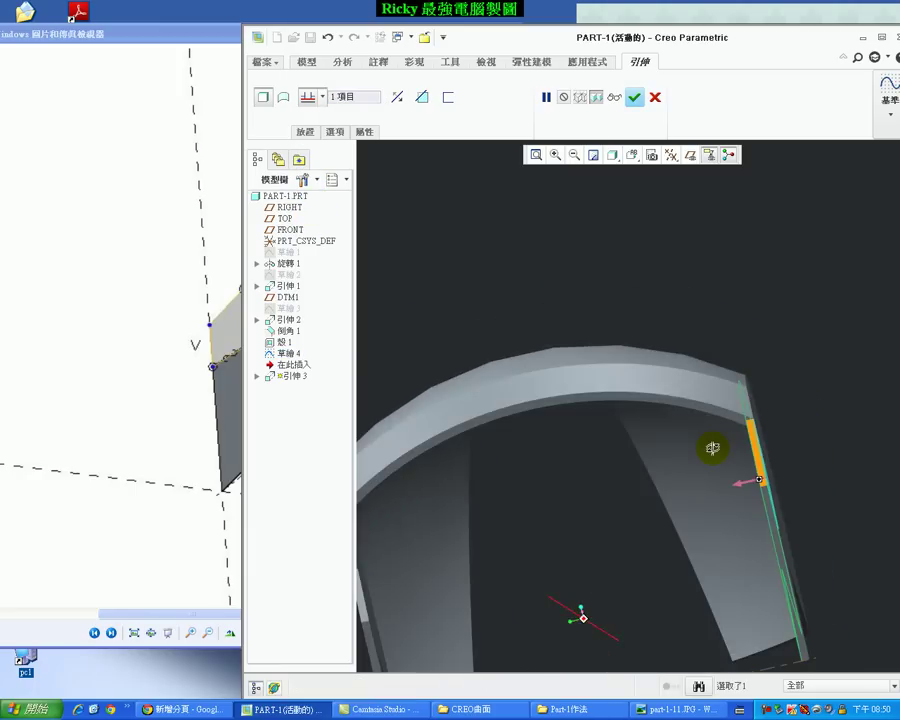
{"action": "left_click", "coordinate": [640, 101]}
{"action": "scroll", "coordinate": [680, 394], "scroll_direction": "up", "scroll_amount": 3}
{"action": "mouse_move", "coordinate": [792, 446]}
{"action": "middle_mouse_down"}
{"action": "mouse_move", "coordinate": [665, 432]}
{"action": "mouse_move", "coordinate": [686, 412]}
{"action": "mouse_move", "coordinate": [722, 452]}
{"action": "middle_mouse_up"}
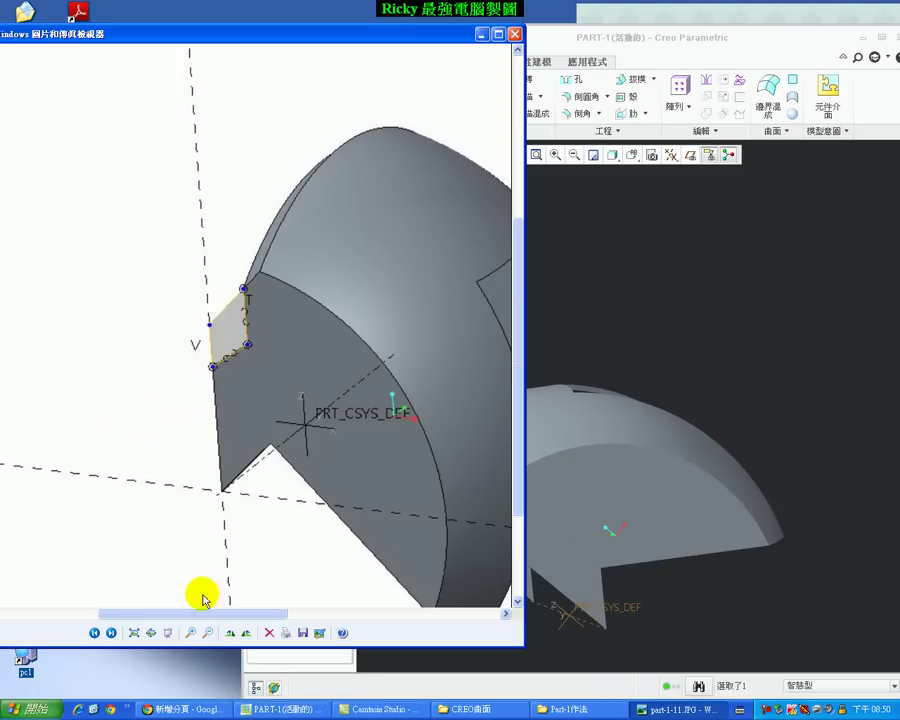
Mirror the extruded tab about the TOP datum plane.
{"action": "left_click", "coordinate": [111, 632]}
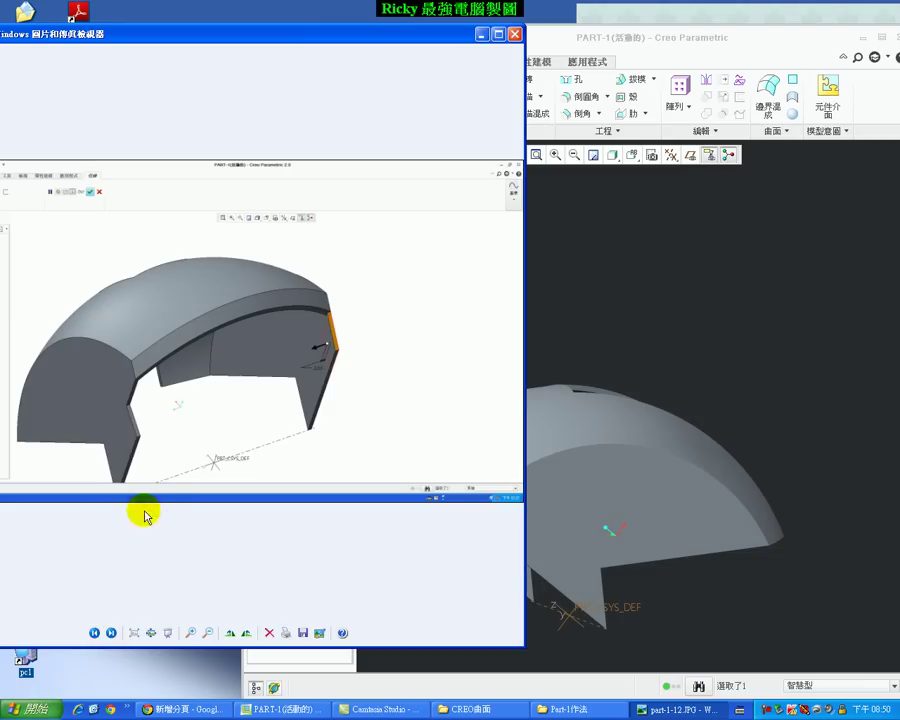
{"action": "left_click", "coordinate": [111, 632]}
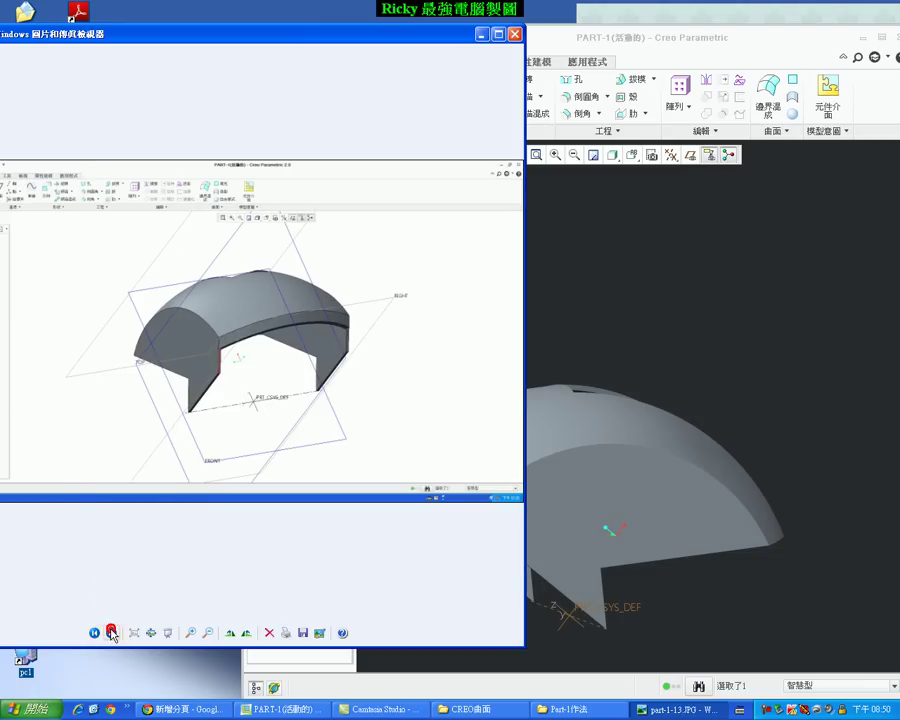
{"action": "left_click", "coordinate": [658, 348]}
{"action": "scroll", "coordinate": [711, 325], "scroll_direction": "down", "scroll_amount": 3}
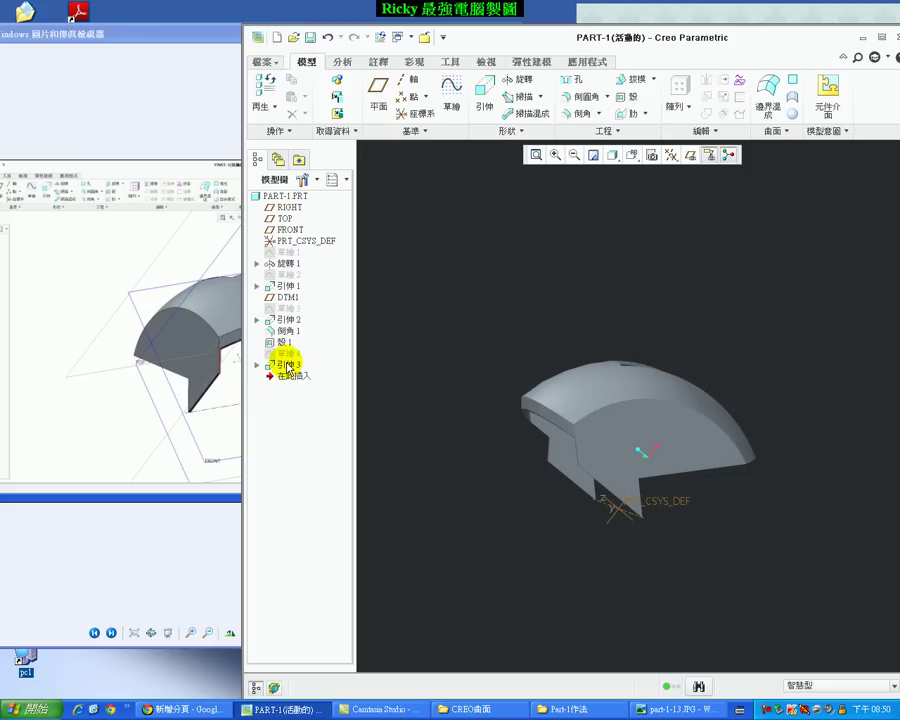
{"action": "left_click", "coordinate": [706, 80]}
{"action": "left_click", "coordinate": [692, 155]}
{"action": "mouse_move", "coordinate": [661, 296]}
{"action": "middle_mouse_down"}
{"action": "mouse_move", "coordinate": [693, 307]}
{"action": "mouse_move", "coordinate": [669, 337]}
{"action": "mouse_move", "coordinate": [639, 307]}
{"action": "middle_mouse_up"}
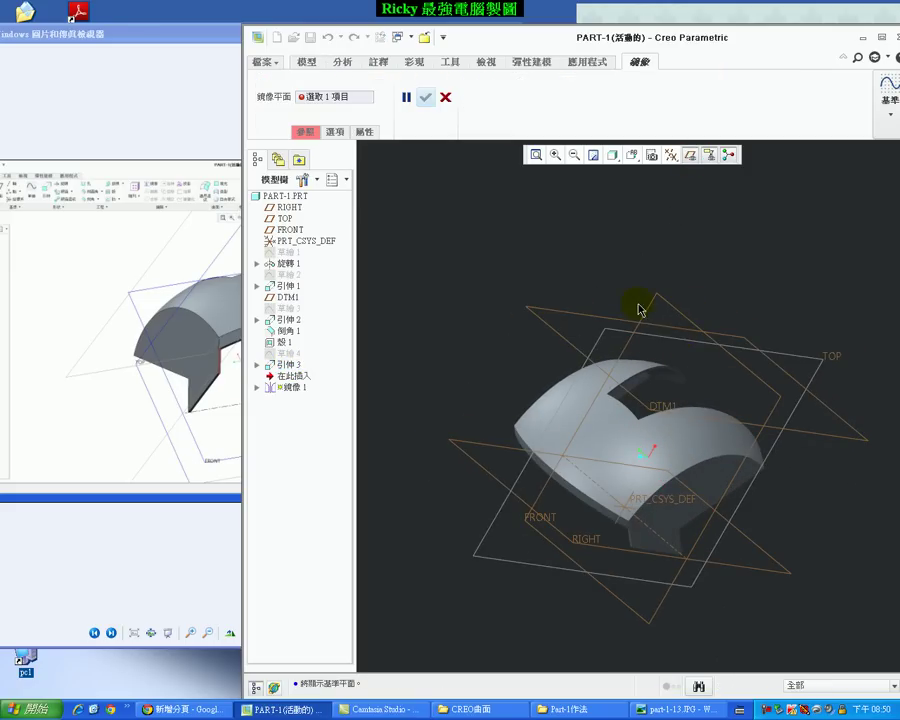
{"action": "left_click", "coordinate": [610, 336]}
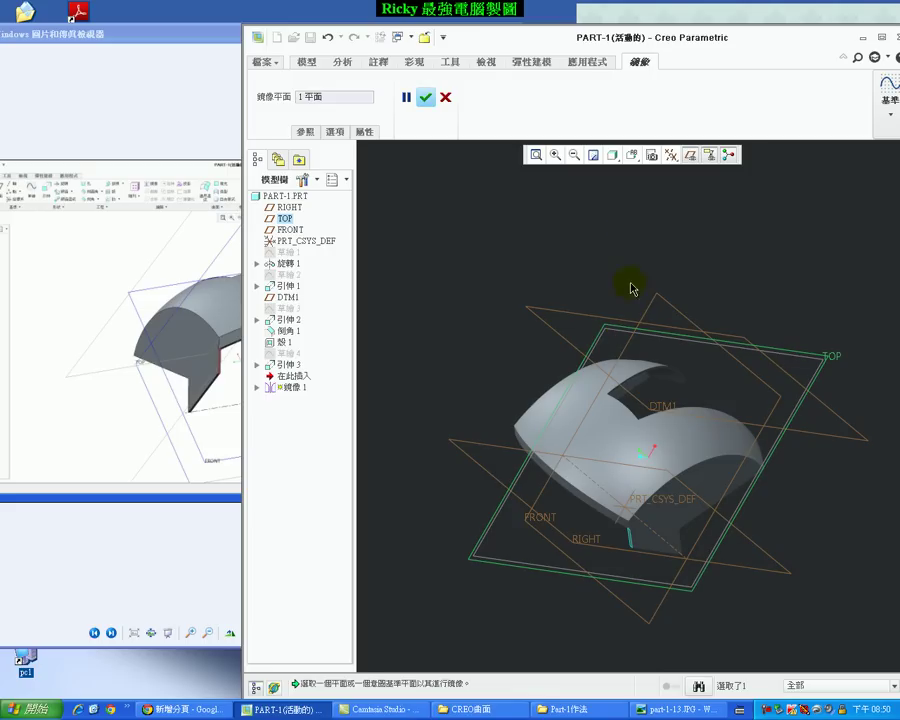
{"action": "left_click", "coordinate": [425, 97]}
{"action": "mouse_move", "coordinate": [540, 330]}
{"action": "middle_mouse_down"}
{"action": "mouse_move", "coordinate": [522, 363]}
{"action": "mouse_move", "coordinate": [468, 396]}
{"action": "middle_mouse_up"}
Hide the datum planes and save PART-1.
{"action": "left_click", "coordinate": [691, 156]}
{"action": "mouse_move", "coordinate": [468, 268]}
{"action": "middle_mouse_down"}
{"action": "mouse_move", "coordinate": [503, 290]}
{"action": "mouse_move", "coordinate": [498, 388]}
{"action": "middle_mouse_up"}
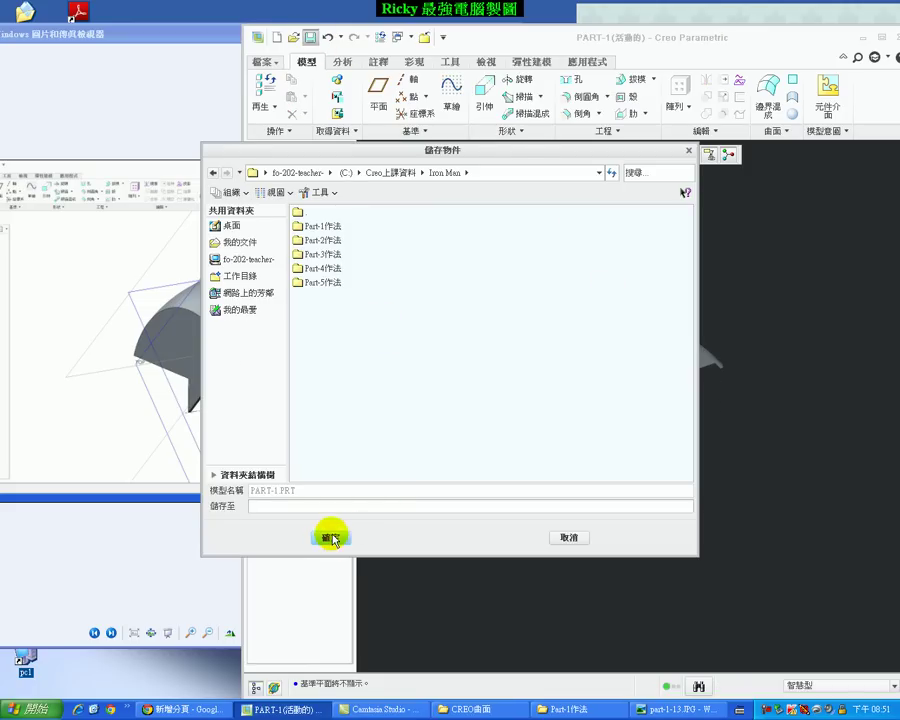
{"action": "left_click", "coordinate": [331, 538]}
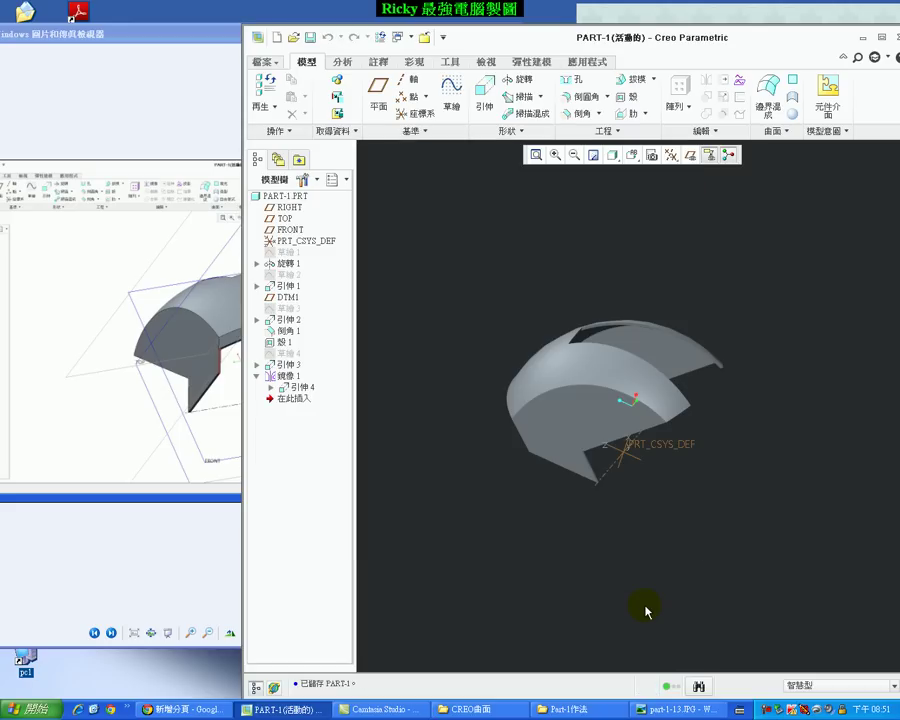